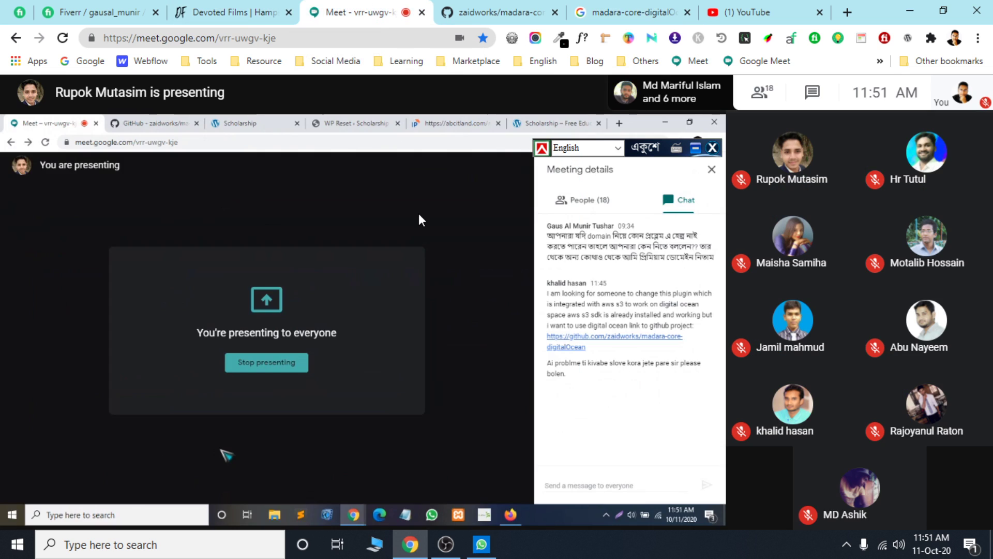
{"action": "left_click", "coordinate": [451, 551]}
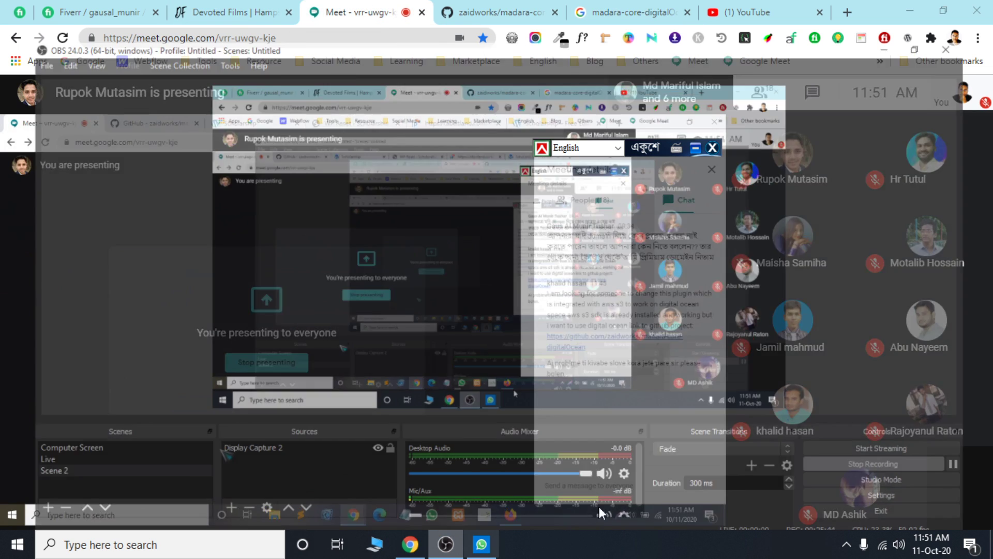
{"action": "left_click", "coordinate": [983, 450]}
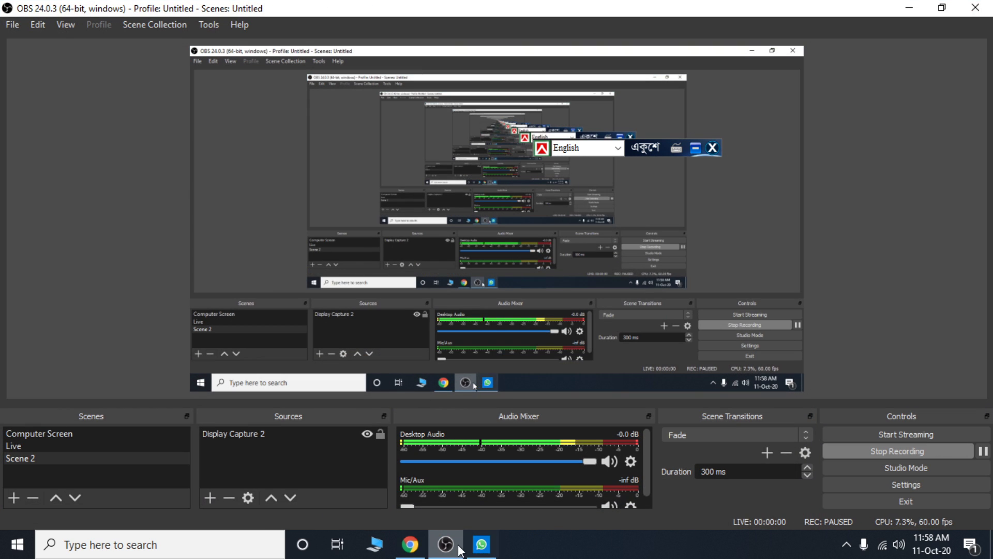
{"action": "left_click", "coordinate": [446, 544]}
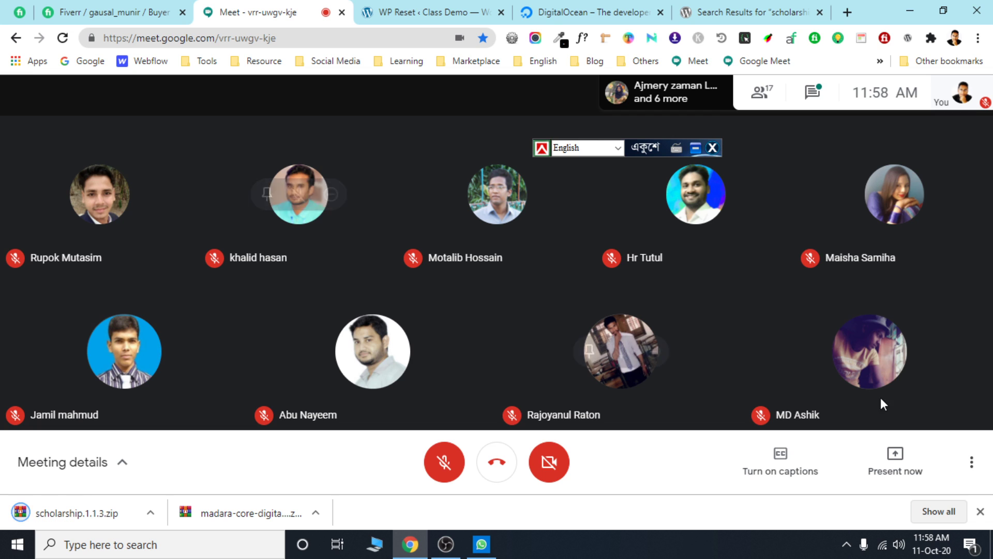
Present the entire screen in the Google Meet call and hide the screen-sharing notice.
{"action": "left_click", "coordinate": [887, 454]}
{"action": "left_click", "coordinate": [853, 338]}
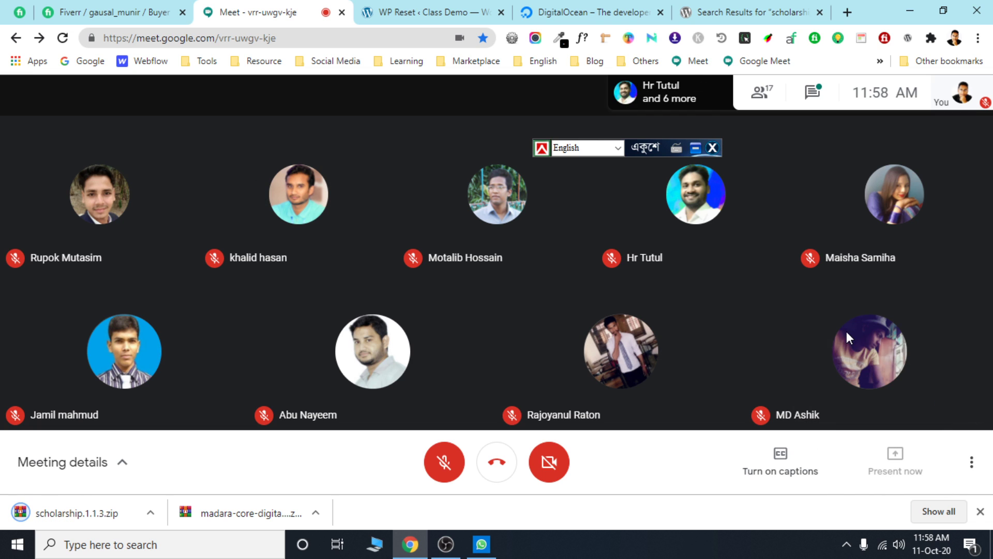
{"action": "left_click", "coordinate": [425, 220]}
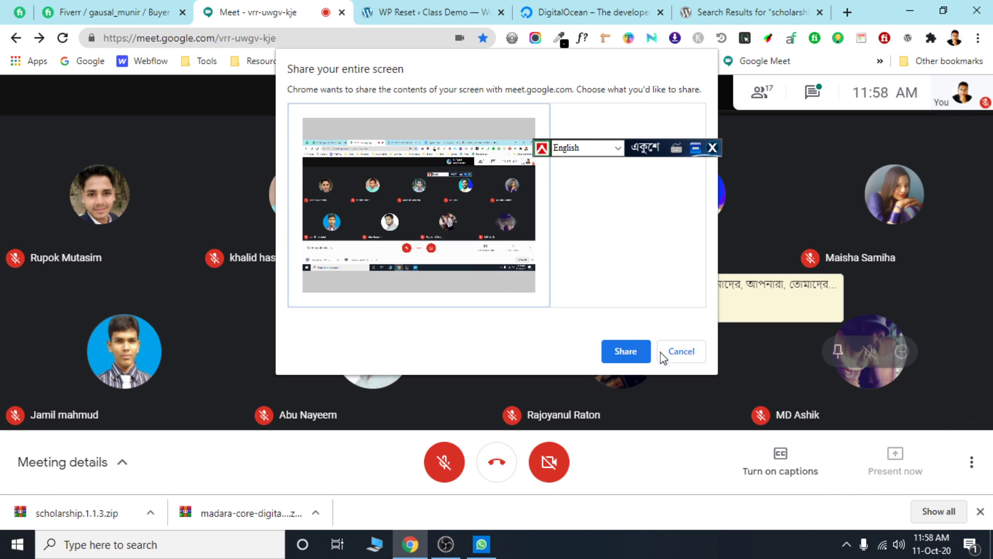
{"action": "left_click", "coordinate": [620, 350]}
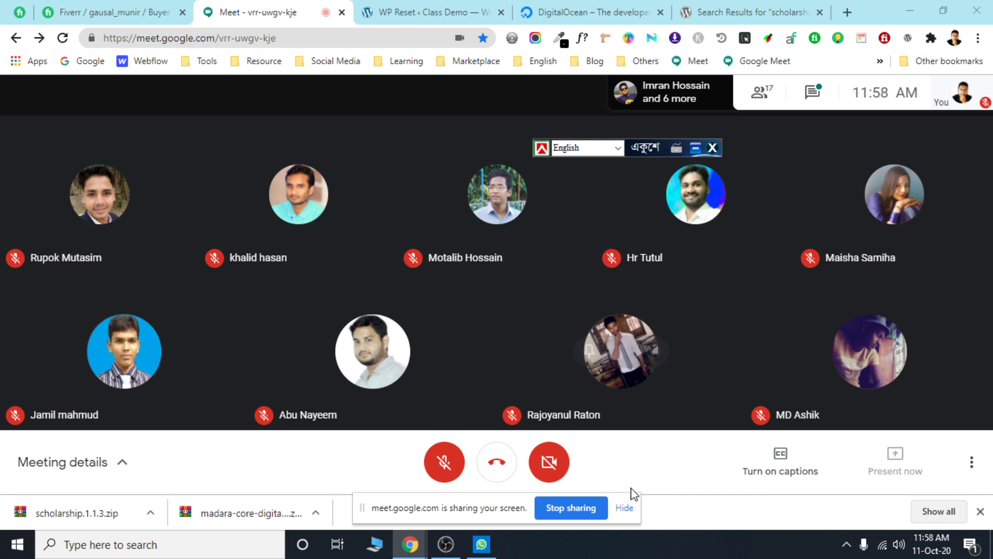
{"action": "left_click", "coordinate": [625, 508]}
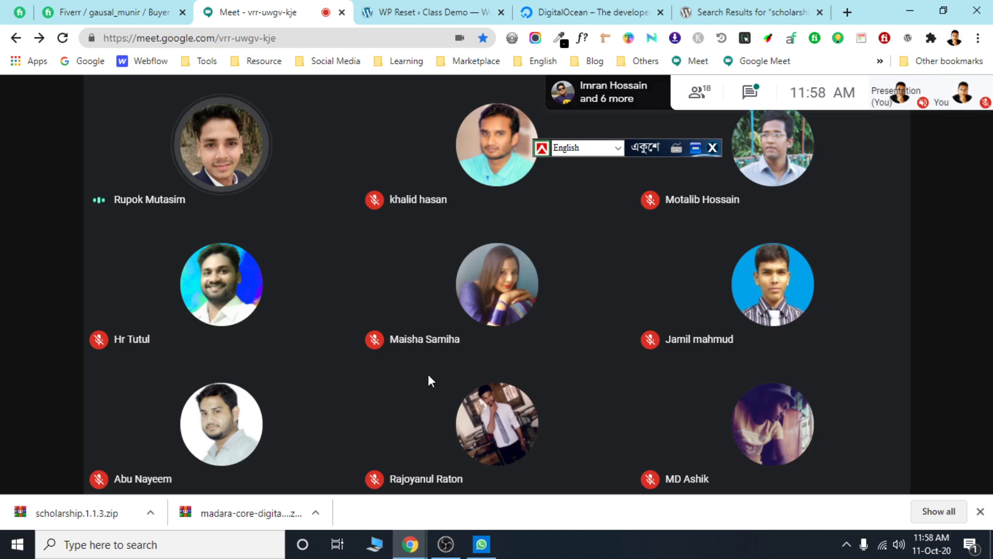
Switch to the WP Reset page and run Site Reset on the WordPress site, confirming with the word "reset".
{"action": "left_click", "coordinate": [391, 11]}
{"action": "scroll", "coordinate": [235, 256], "scroll_direction": "up", "scroll_amount": 3}
{"action": "scroll", "coordinate": [236, 256], "scroll_direction": "up", "scroll_amount": 9}
{"action": "scroll", "coordinate": [235, 244], "scroll_direction": "down", "scroll_amount": 20}
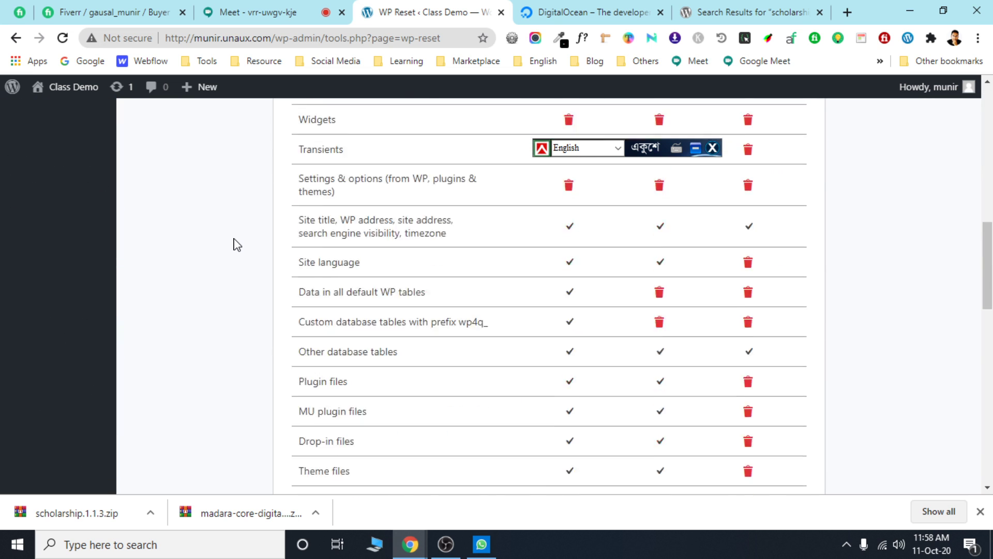
{"action": "left_click", "coordinate": [351, 325]}
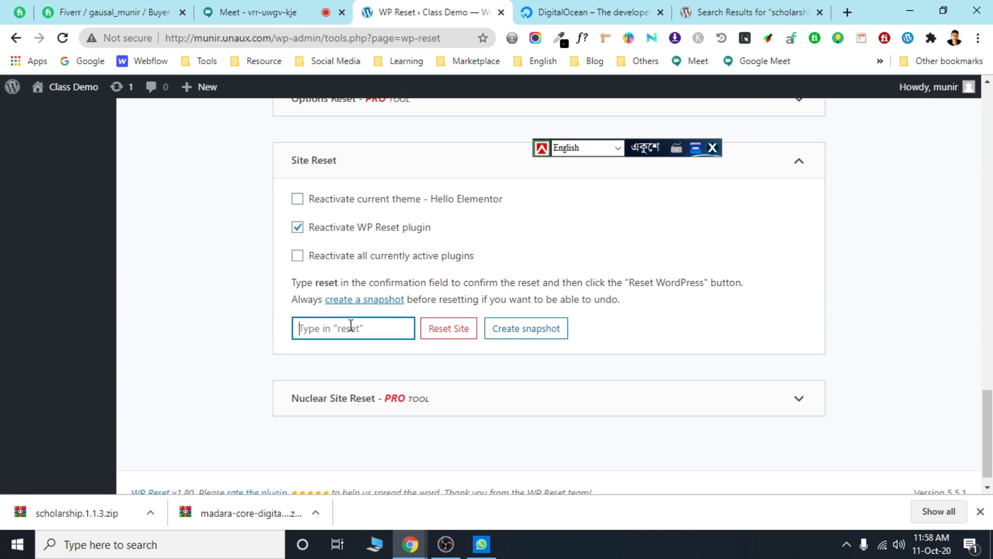
{"action": "left_click", "coordinate": [448, 328]}
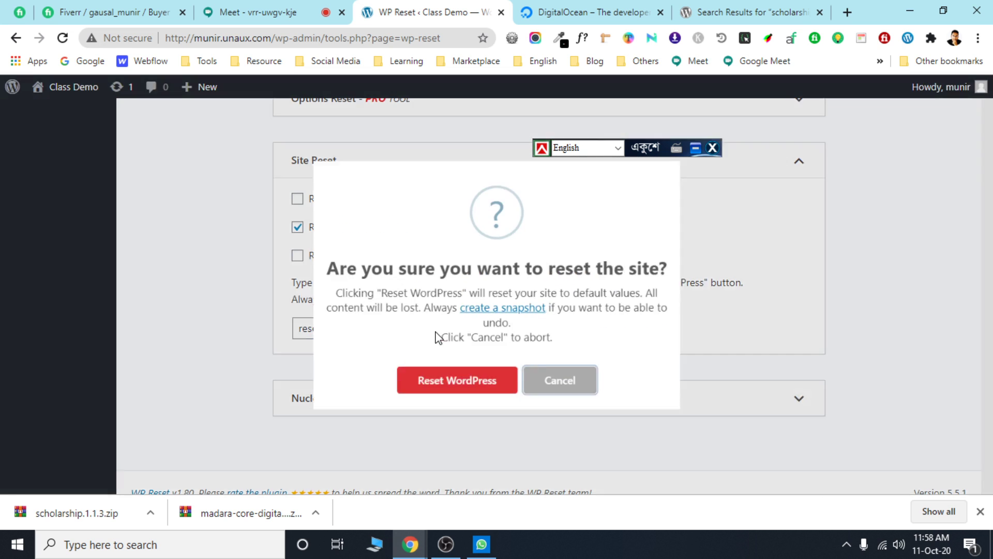
{"action": "left_click", "coordinate": [440, 398]}
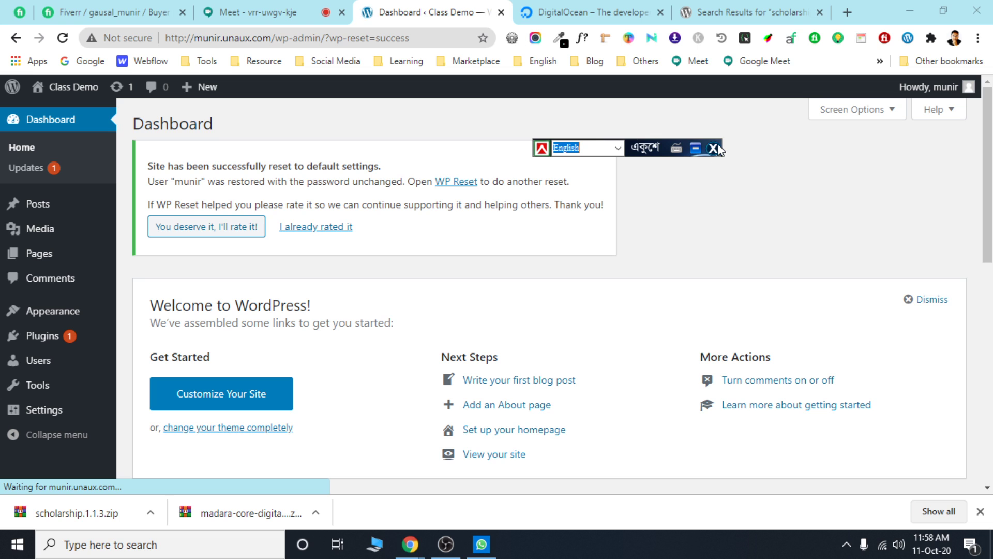
Close the floating keyboard language bar and open the form for uploading a new WordPress theme.
{"action": "left_click", "coordinate": [713, 150]}
{"action": "mouse_move", "coordinate": [47, 337]}
{"action": "mouse_move", "coordinate": [52, 319]}
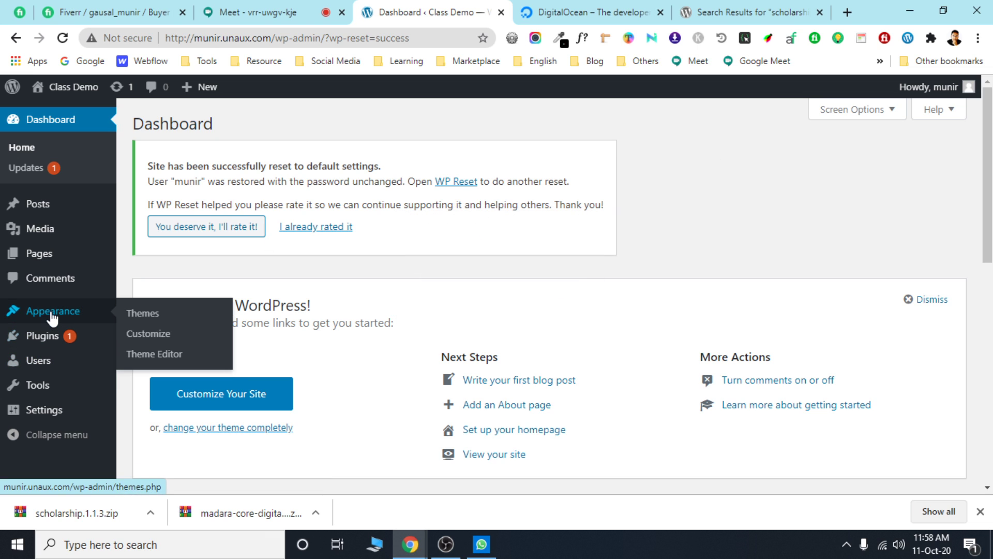
{"action": "left_click", "coordinate": [147, 315]}
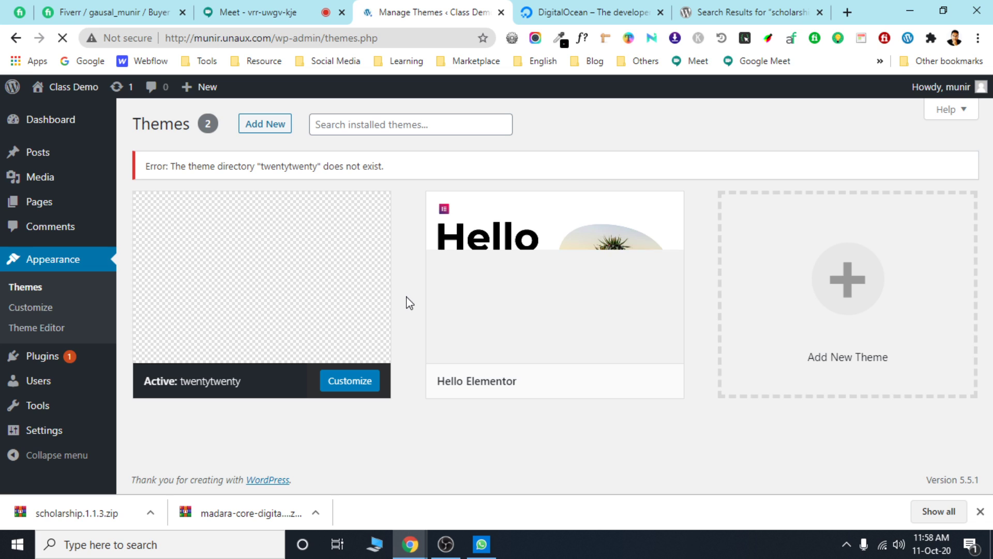
{"action": "left_click", "coordinate": [835, 272]}
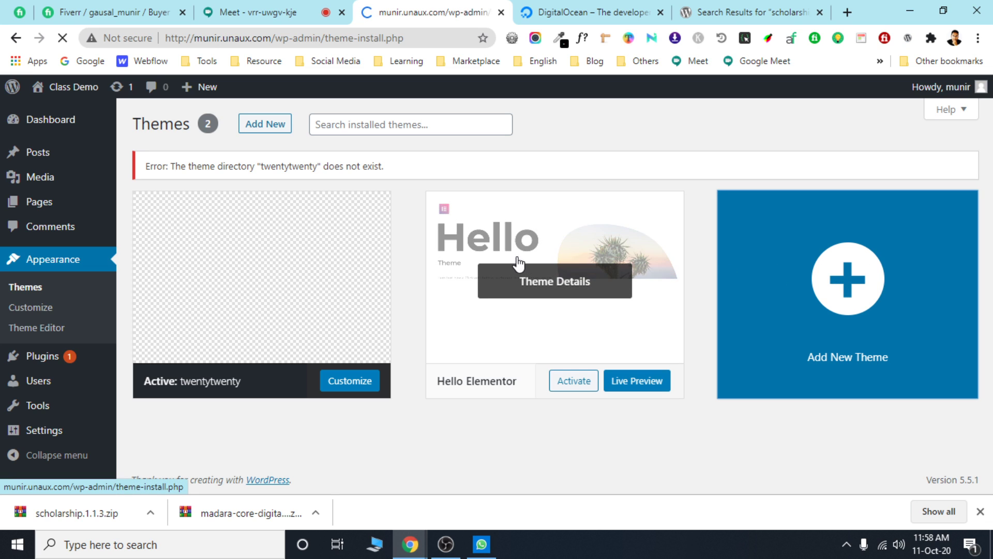
{"action": "left_click", "coordinate": [267, 125]}
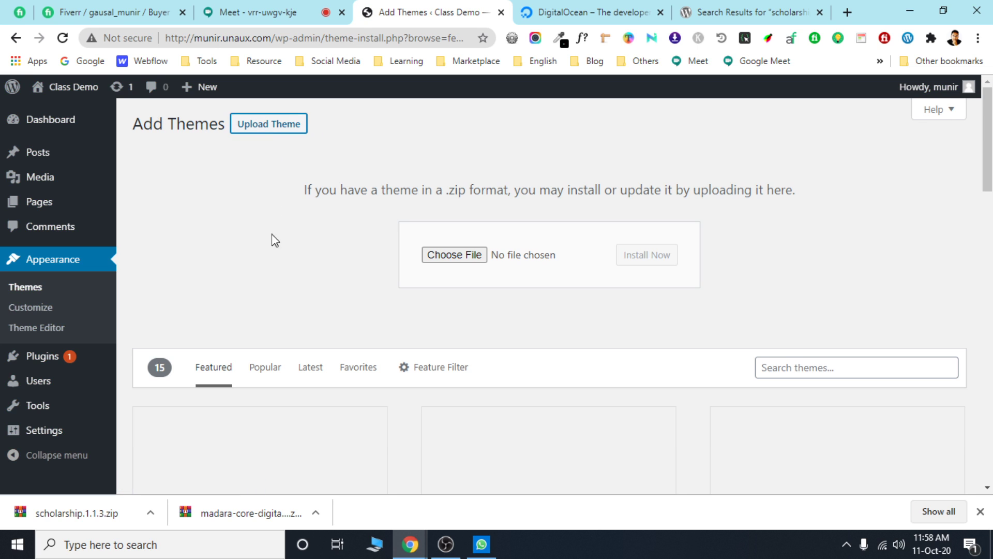
Upload the downloaded scholarship.1.1.3.zip as a theme, install it and activate it.
{"action": "left_click_drag", "start_coordinate": [77, 513], "coordinate": [469, 255]}
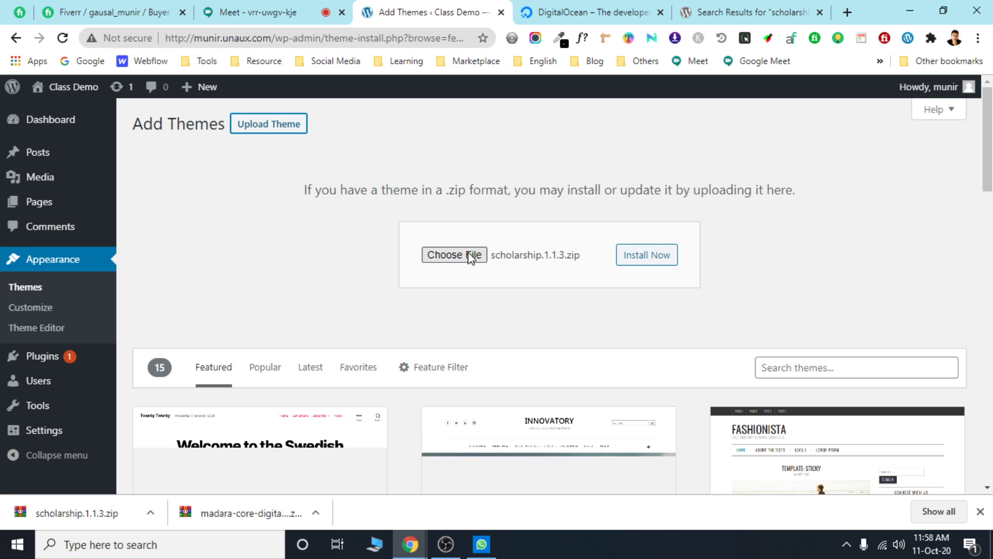
{"action": "left_click", "coordinate": [633, 257]}
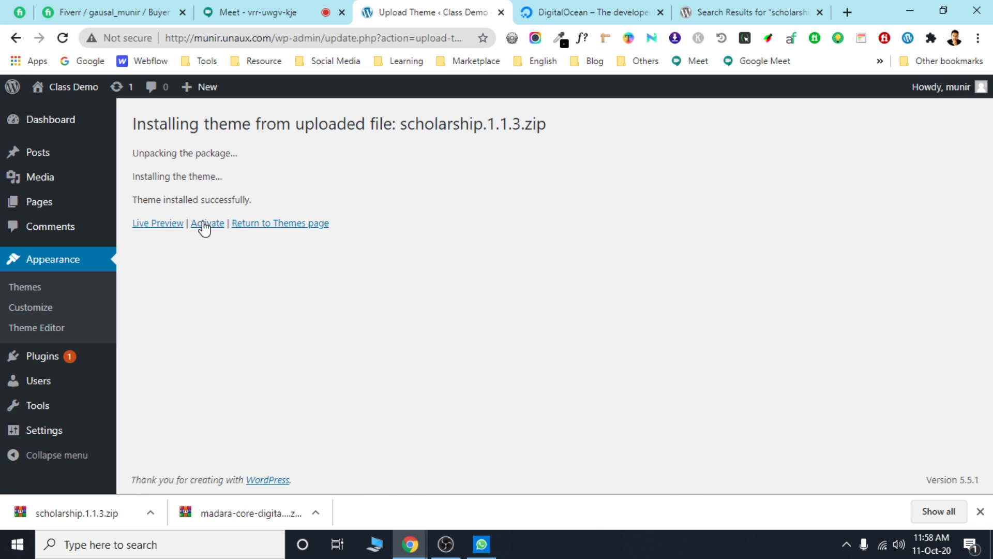
{"action": "left_click", "coordinate": [205, 224]}
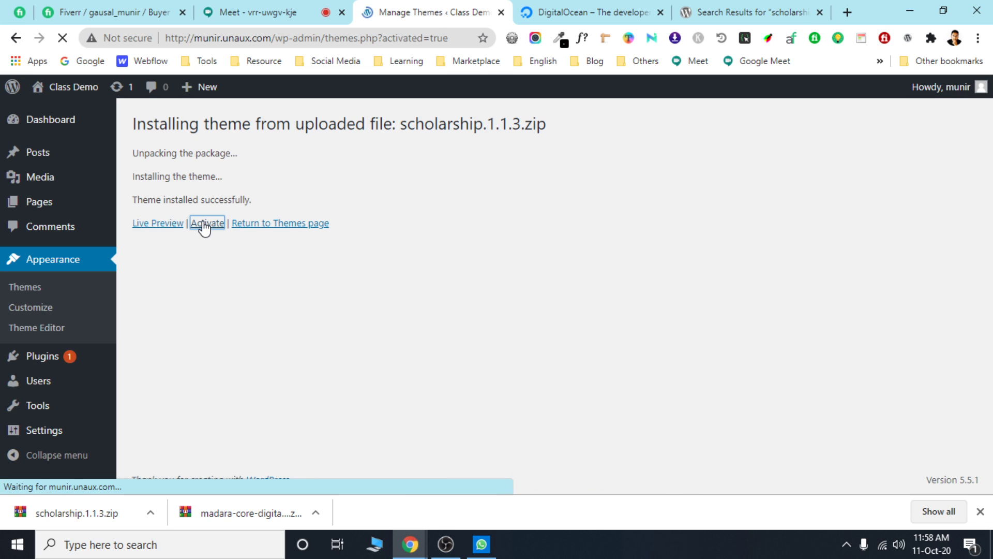
Start the Scholarship theme setup so that the Mystery Themes Demo Importer plugin is installed.
{"action": "scroll", "coordinate": [492, 262], "scroll_direction": "down", "scroll_amount": 4}
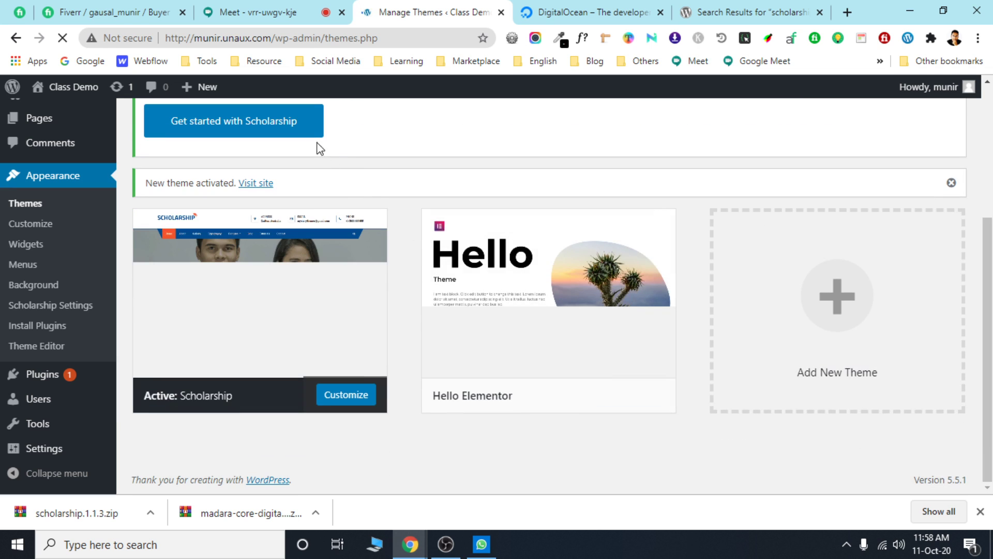
{"action": "scroll", "coordinate": [319, 149], "scroll_direction": "up", "scroll_amount": 4}
{"action": "scroll", "coordinate": [366, 259], "scroll_direction": "down", "scroll_amount": 4}
{"action": "scroll", "coordinate": [366, 260], "scroll_direction": "up", "scroll_amount": 3}
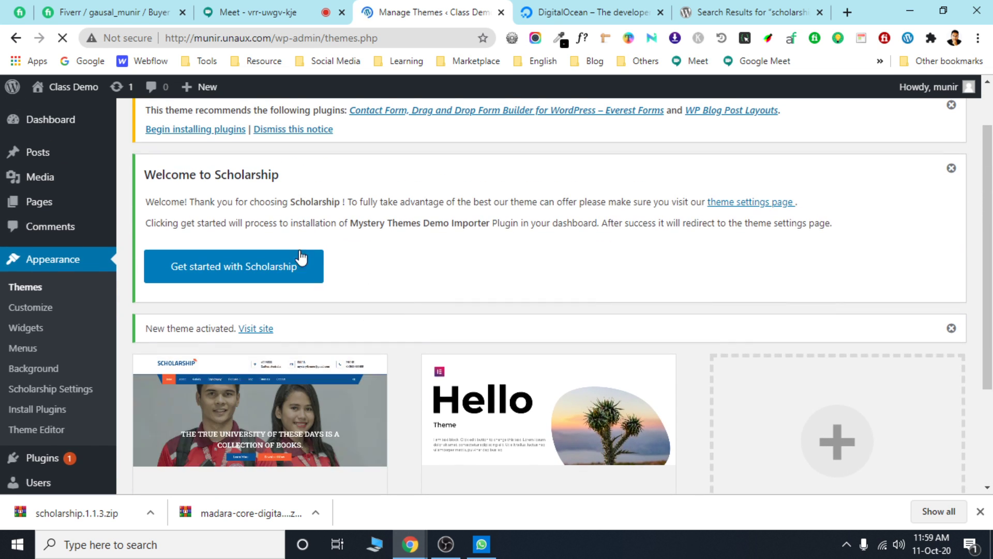
{"action": "left_click", "coordinate": [301, 257]}
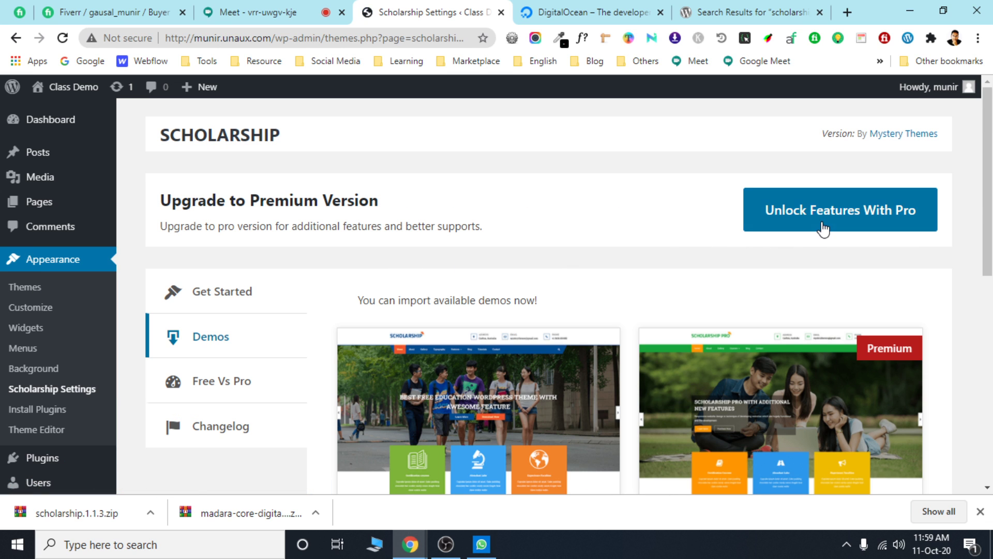
Choose the free Scholarship demo for import and confirm the demo content prompt.
{"action": "scroll", "coordinate": [533, 281], "scroll_direction": "down", "scroll_amount": 4}
{"action": "left_click", "coordinate": [507, 338]}
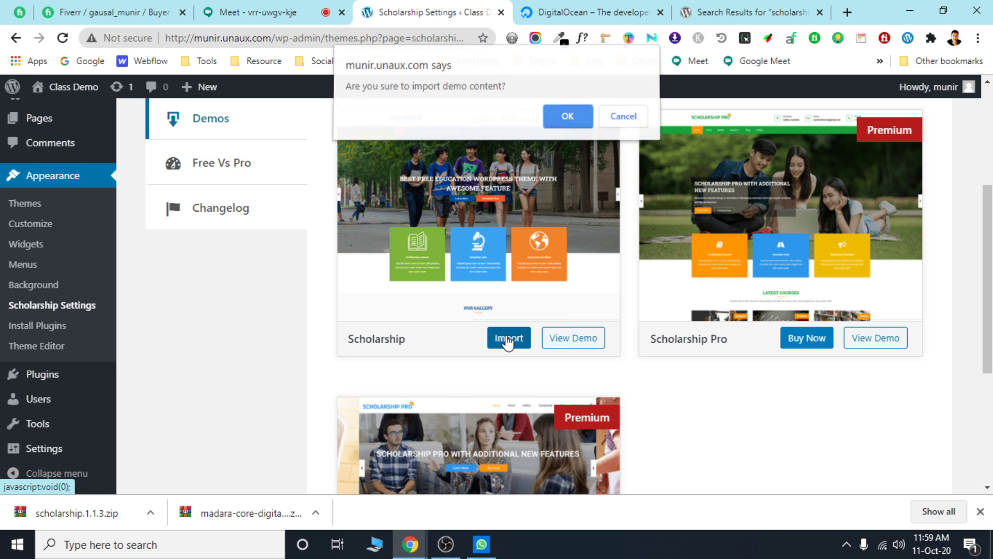
{"action": "left_click", "coordinate": [568, 123]}
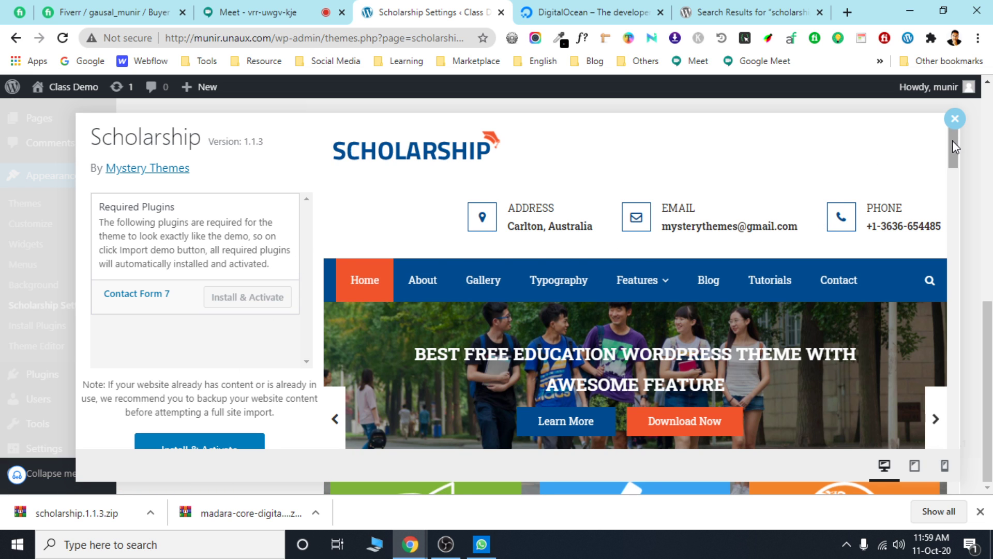
Install and activate the required Contact Form 7 plugin for the Scholarship demo, looking over the demo preview meanwhile.
{"action": "scroll", "coordinate": [955, 146], "scroll_direction": "down", "scroll_amount": 5}
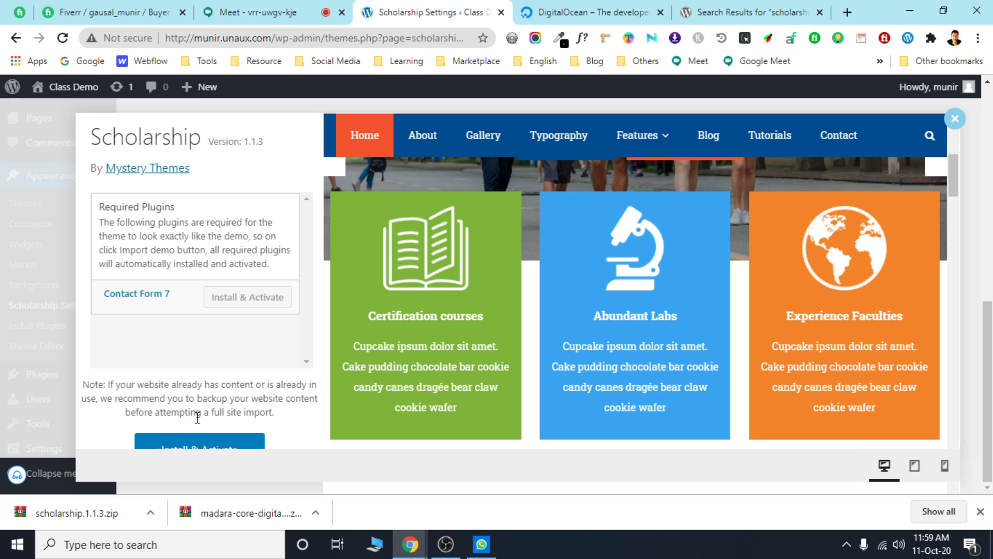
{"action": "left_click", "coordinate": [202, 443]}
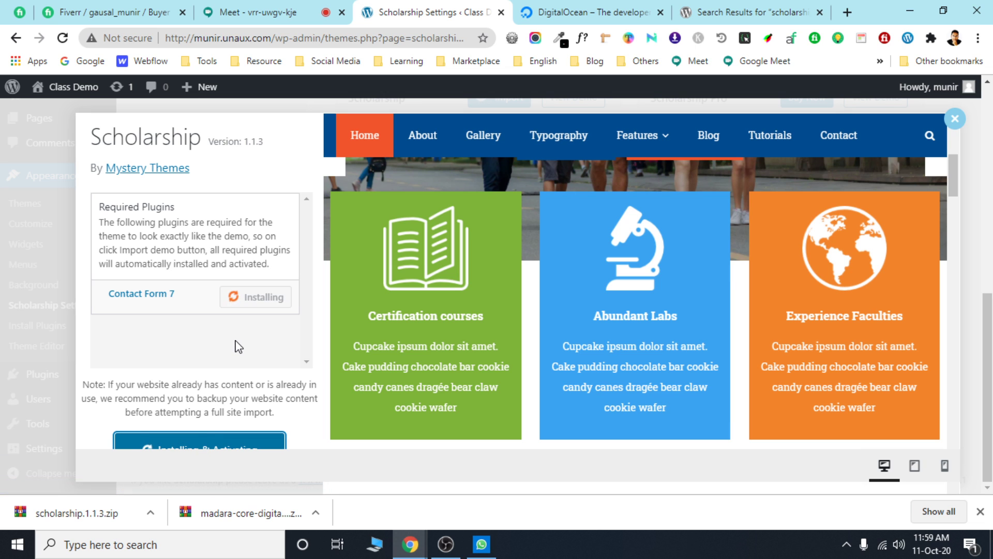
{"action": "scroll", "coordinate": [533, 337], "scroll_direction": "down", "scroll_amount": 10}
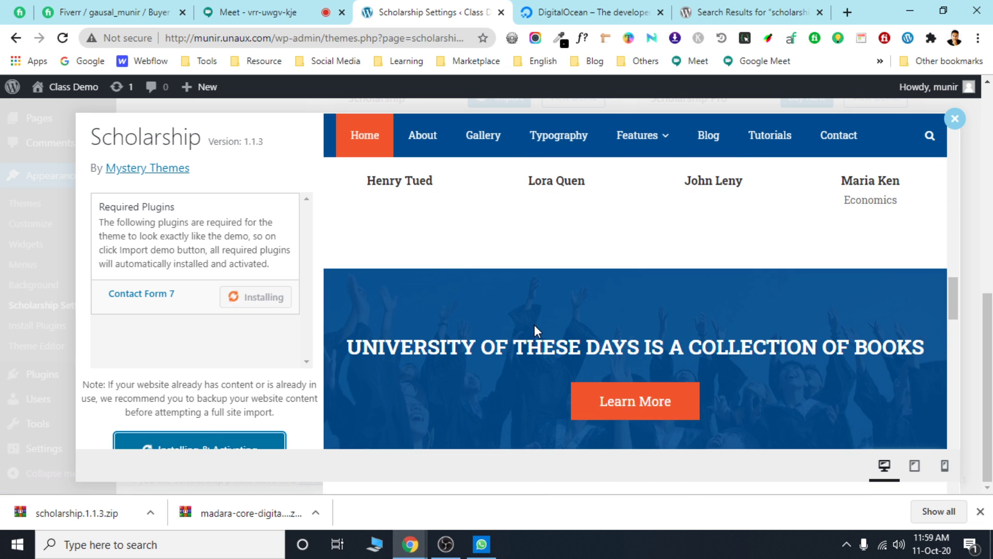
{"action": "scroll", "coordinate": [534, 324], "scroll_direction": "up", "scroll_amount": 10}
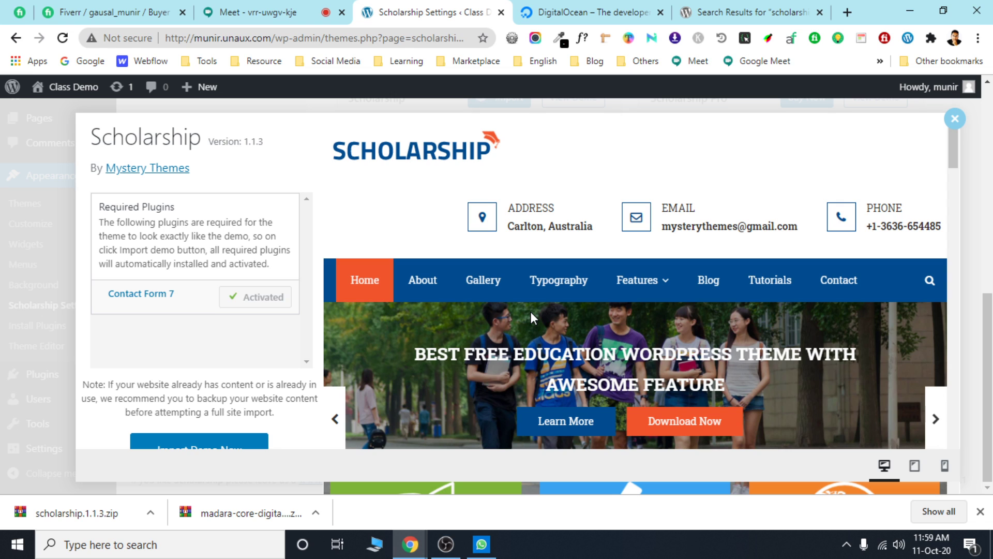
Switch to the Google Meet call, unmute and mute the microphone again, and return to the Scholarship settings.
{"action": "left_click", "coordinate": [276, 8]}
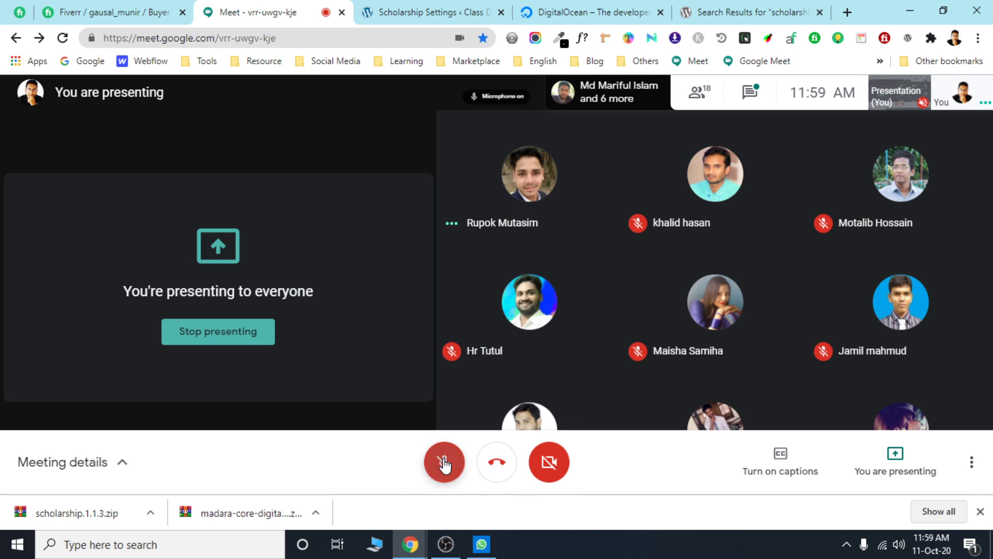
{"action": "left_click", "coordinate": [444, 463]}
{"action": "left_click", "coordinate": [444, 463]}
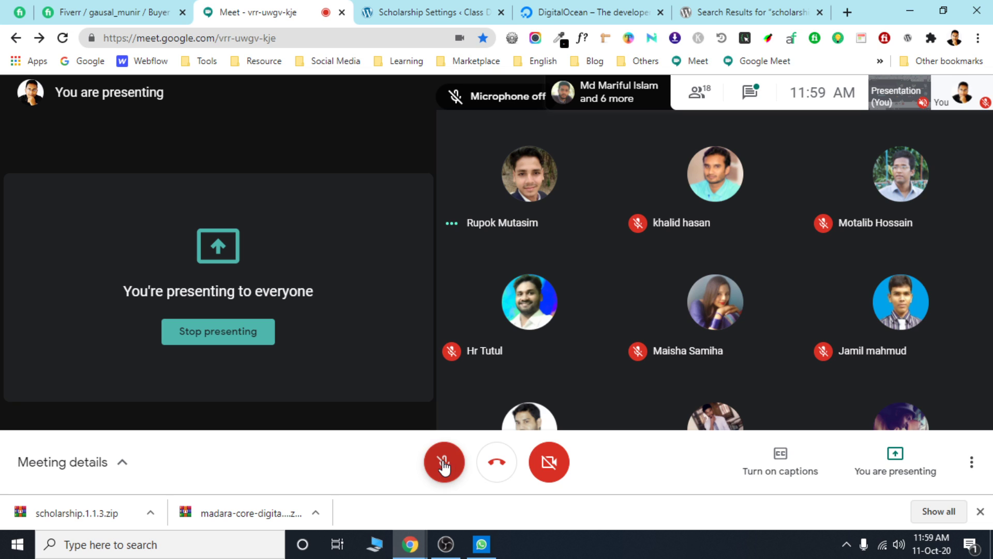
{"action": "left_click", "coordinate": [413, 7]}
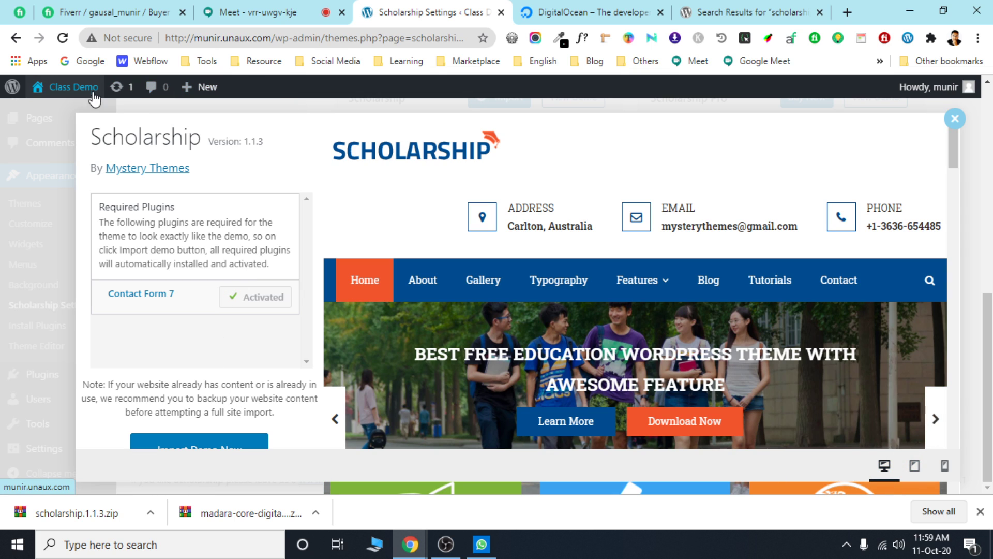
Open the live Class Demo site in a new tab and examine its front page before the demo import.
{"action": "mouse_move", "coordinate": [93, 98]}
{"action": "middle_click", "coordinate": [73, 113]}
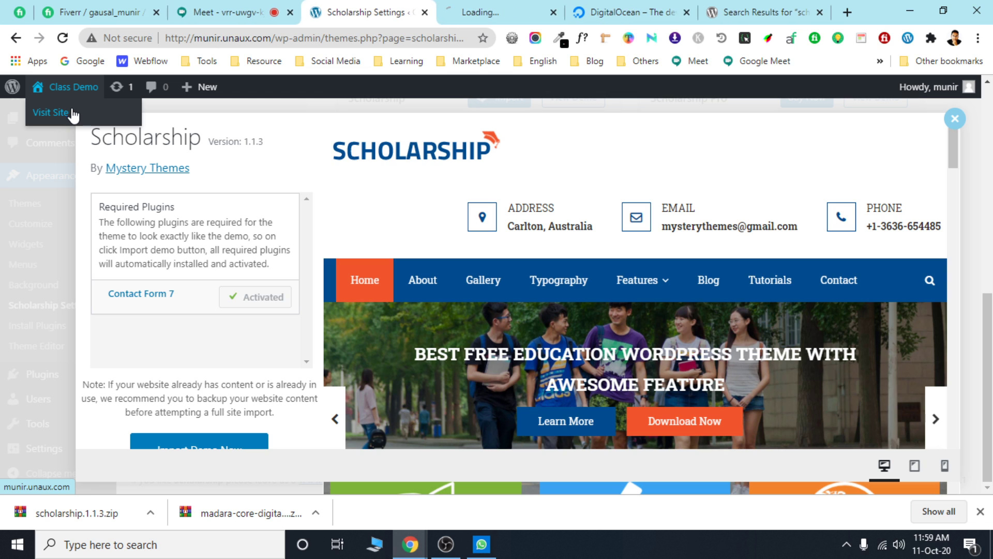
{"action": "left_click", "coordinate": [499, 8]}
{"action": "left_click", "coordinate": [421, 6]}
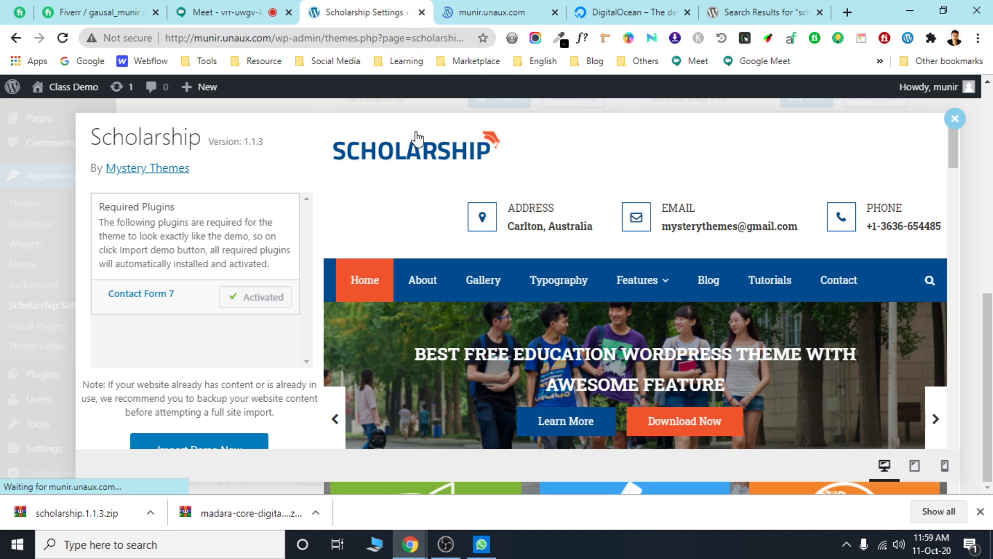
{"action": "left_click", "coordinate": [512, 10]}
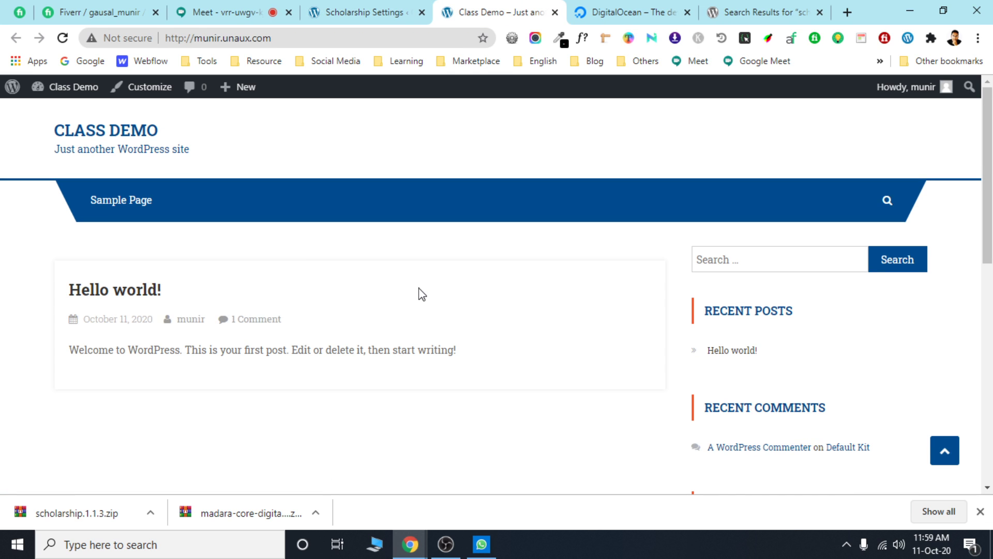
{"action": "scroll", "coordinate": [404, 237], "scroll_direction": "down", "scroll_amount": 5}
{"action": "scroll", "coordinate": [388, 217], "scroll_direction": "up", "scroll_amount": 5}
{"action": "scroll", "coordinate": [370, 195], "scroll_direction": "down", "scroll_amount": 10}
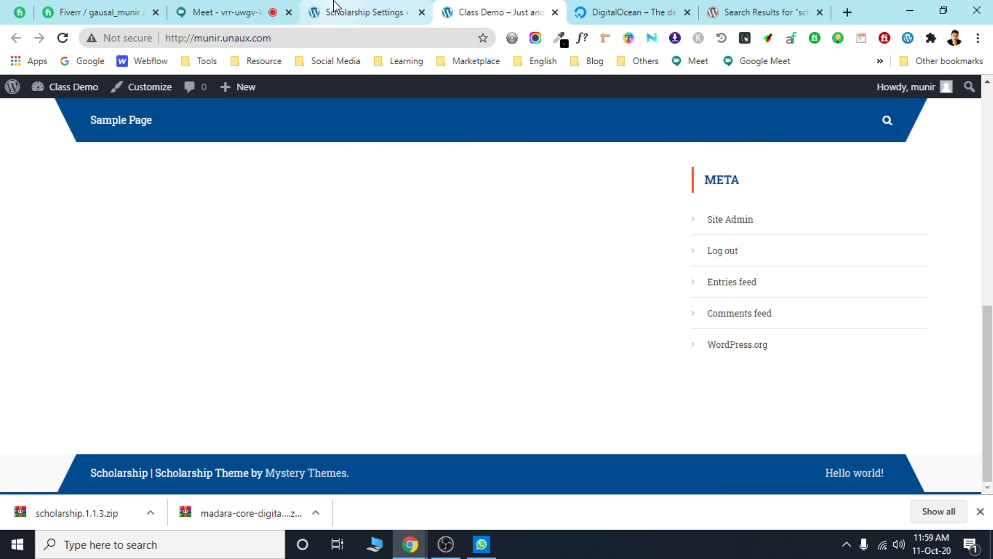
Return to the Scholarship settings and start the demo content import.
{"action": "left_click", "coordinate": [355, 10]}
{"action": "left_click", "coordinate": [218, 449]}
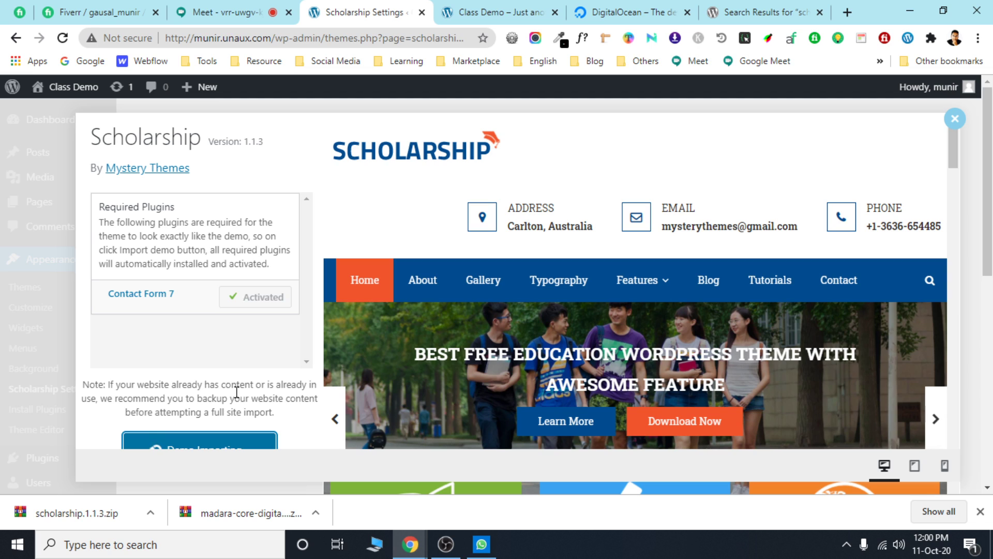
{"action": "scroll", "coordinate": [215, 420], "scroll_direction": "down", "scroll_amount": 2}
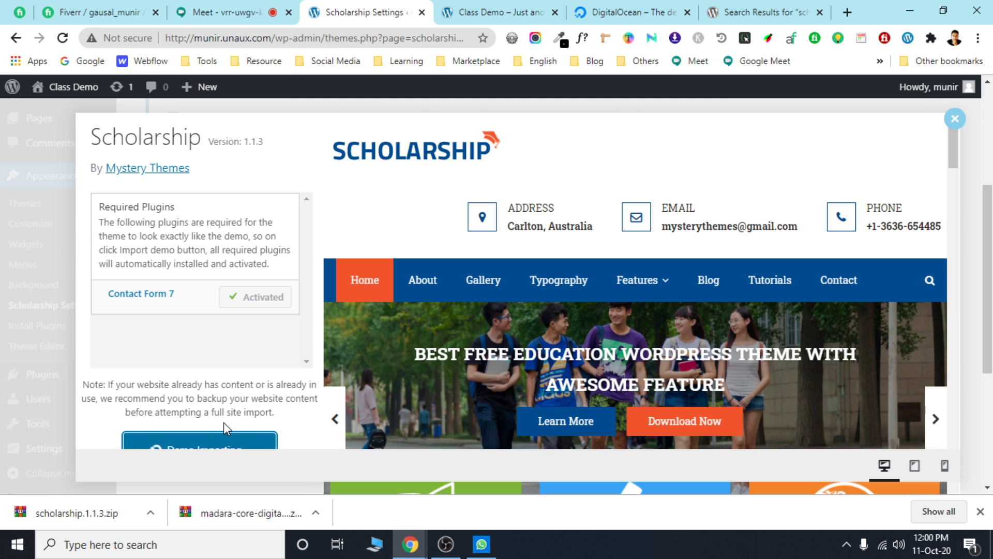
{"action": "scroll", "coordinate": [217, 403], "scroll_direction": "up", "scroll_amount": 2}
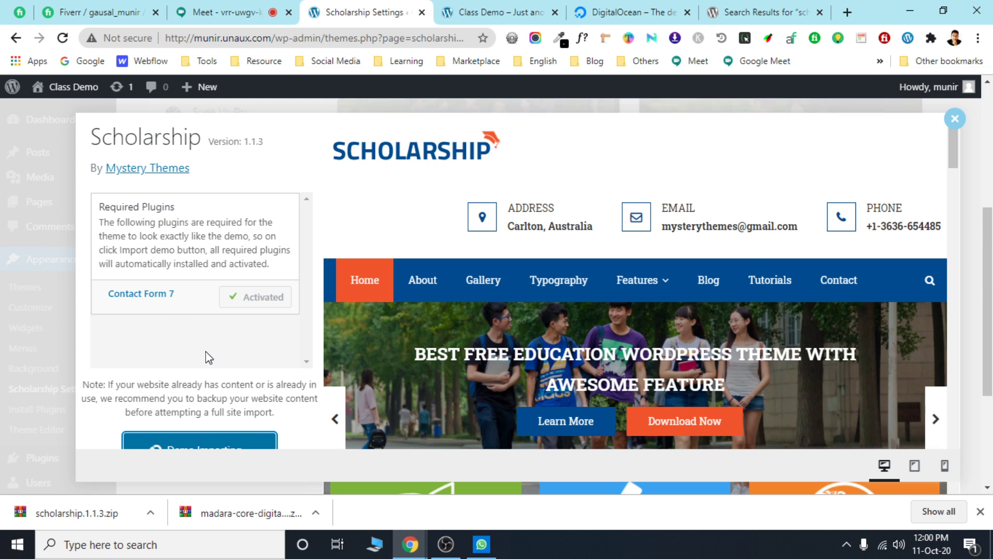
{"action": "left_click_drag", "start_coordinate": [954, 156], "coordinate": [958, 494]}
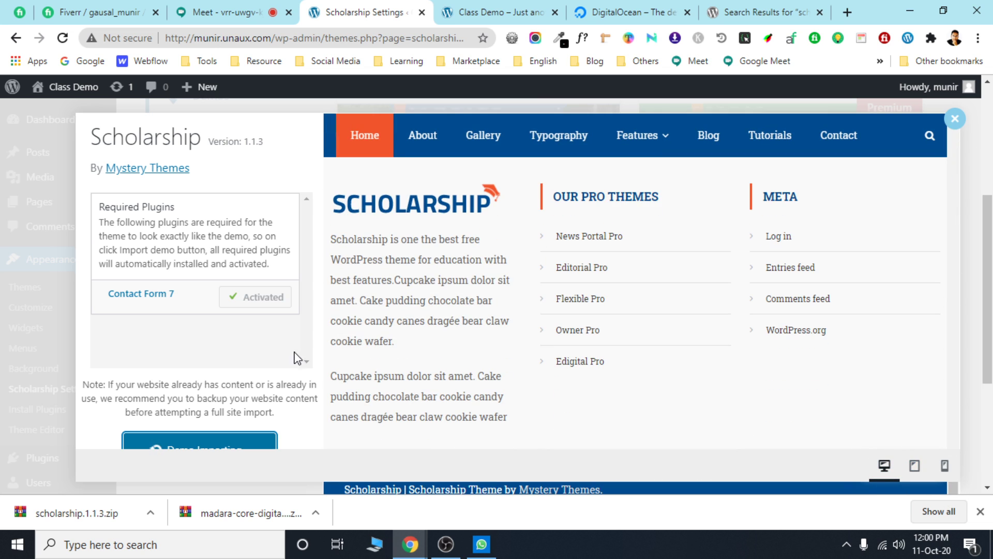
{"action": "scroll", "coordinate": [228, 402], "scroll_direction": "down", "scroll_amount": 2}
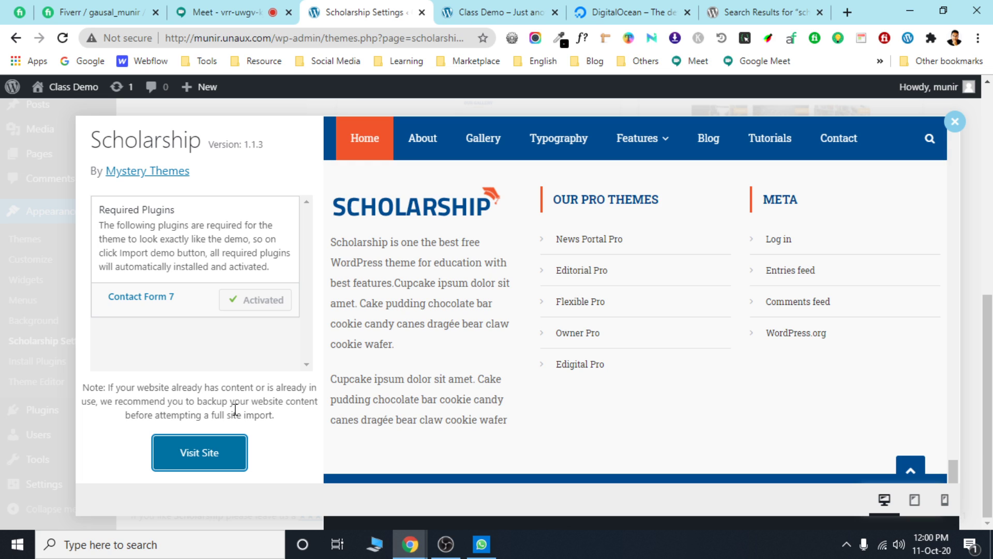
Reload the live site's front page and examine the imported Scholarship demo content from the banner through the Student Blog section.
{"action": "left_click", "coordinate": [494, 12]}
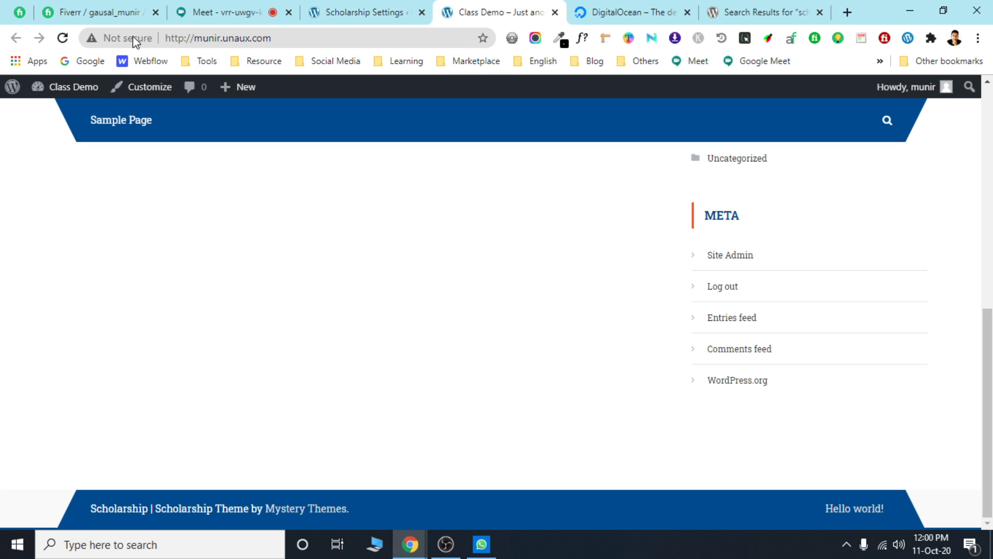
{"action": "left_click", "coordinate": [63, 38]}
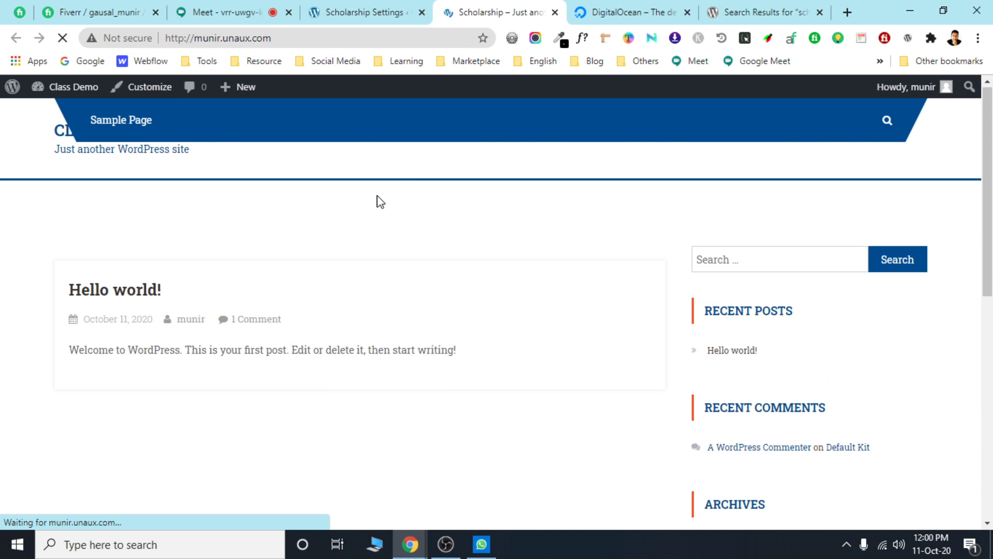
{"action": "scroll", "coordinate": [216, 234], "scroll_direction": "down", "scroll_amount": 8}
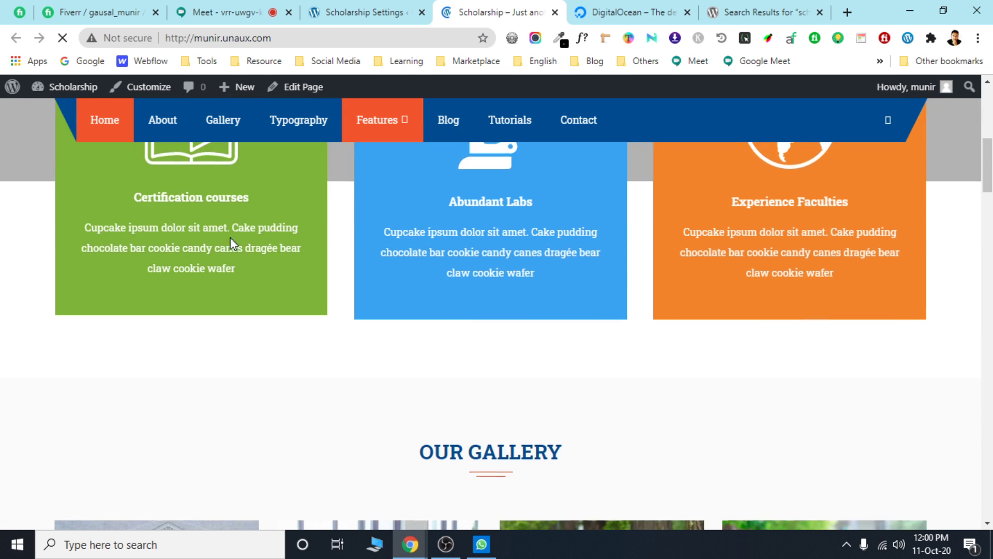
{"action": "scroll", "coordinate": [237, 295], "scroll_direction": "up", "scroll_amount": 8}
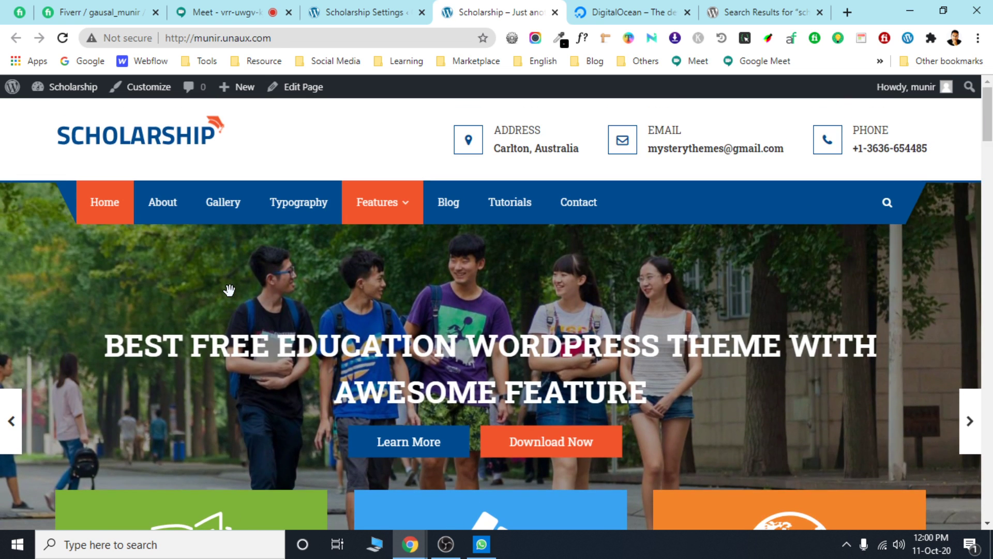
{"action": "scroll", "coordinate": [229, 291], "scroll_direction": "down", "scroll_amount": 20}
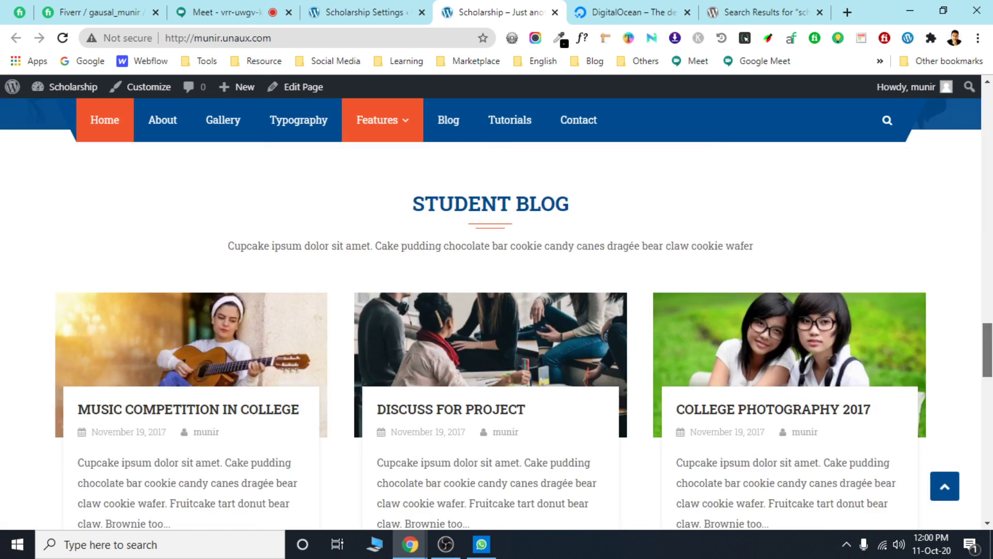
{"action": "scroll", "coordinate": [497, 310], "scroll_direction": "up", "scroll_amount": 20}
Return to the Scholarship settings, close the demo import window, and open the Widgets screen.
{"action": "left_click", "coordinate": [380, 11]}
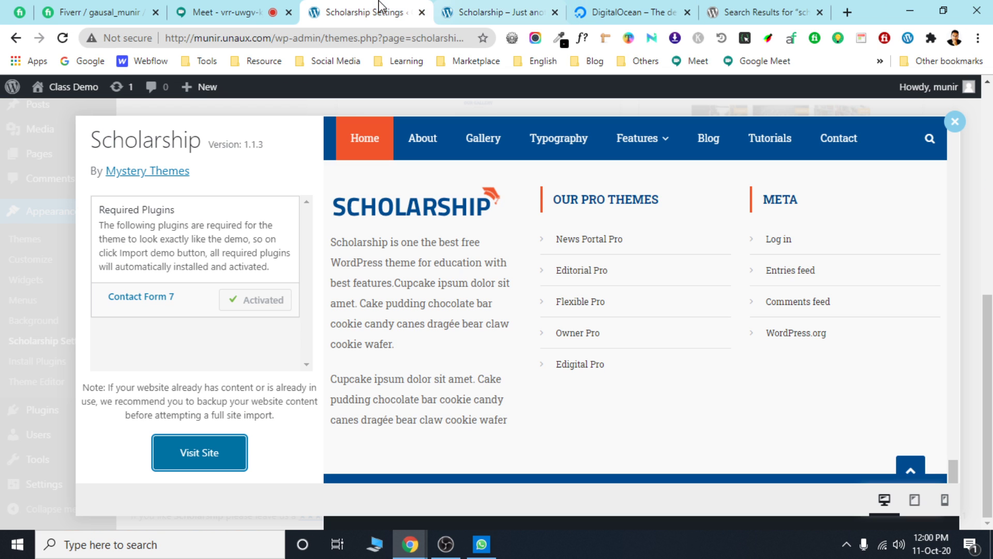
{"action": "left_click", "coordinate": [955, 121]}
{"action": "scroll", "coordinate": [207, 277], "scroll_direction": "up", "scroll_amount": 3}
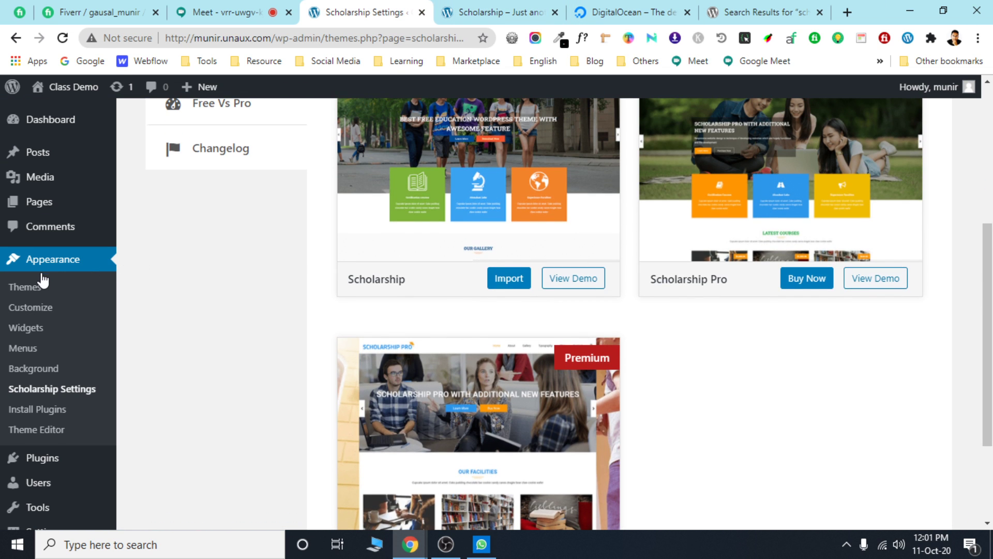
{"action": "left_click", "coordinate": [27, 335]}
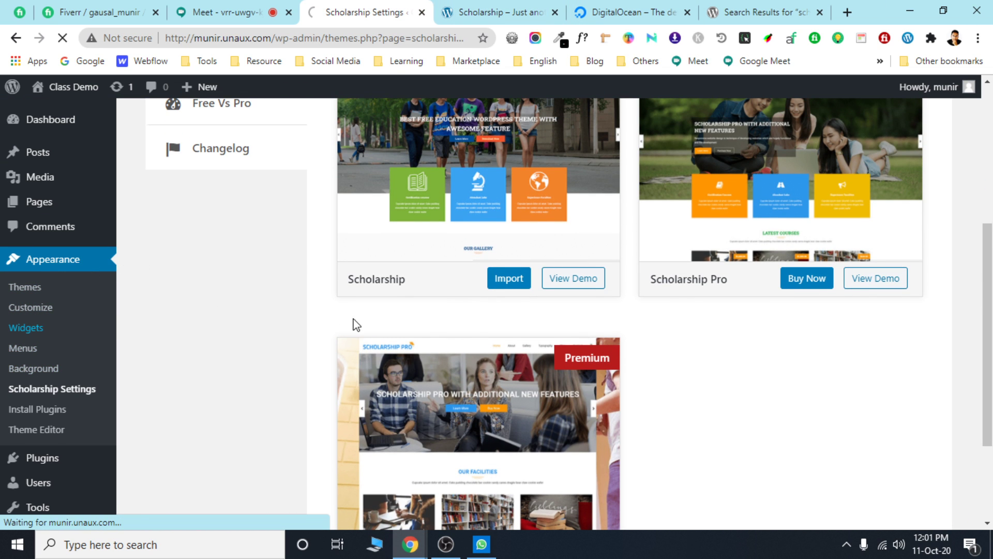
Examine the live front page's navigation, service boxes and Our Gallery section while the Widgets screen loads.
{"action": "left_click", "coordinate": [459, 14]}
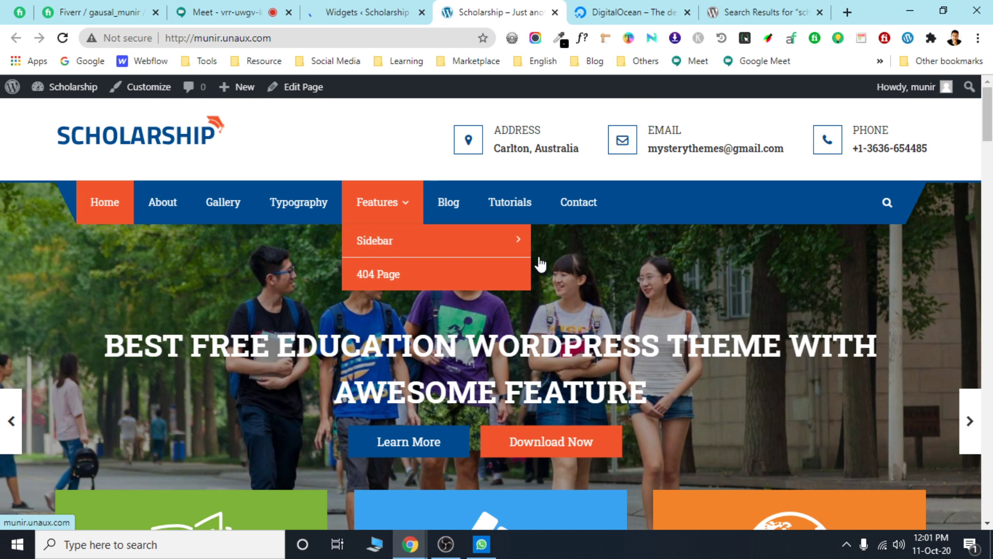
{"action": "scroll", "coordinate": [238, 269], "scroll_direction": "down", "scroll_amount": 5}
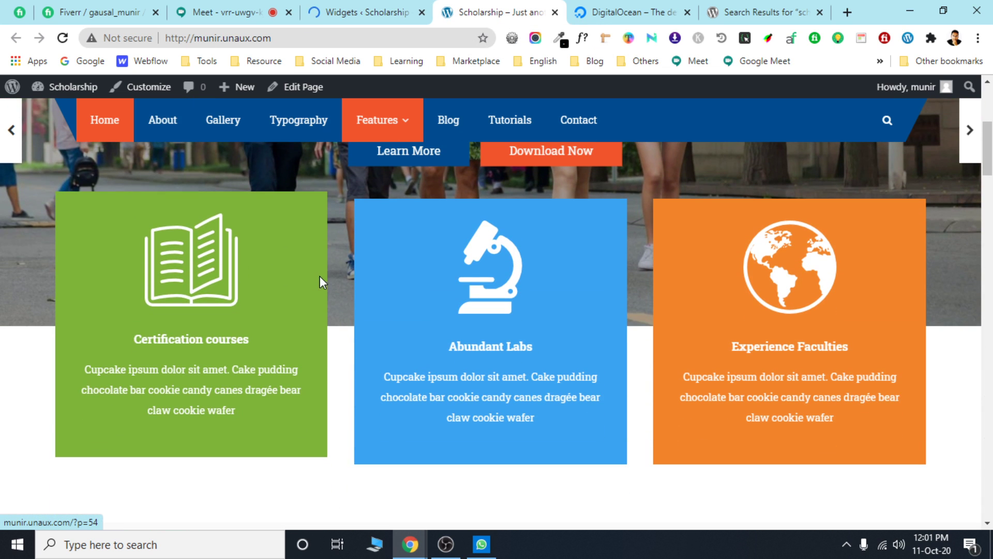
{"action": "scroll", "coordinate": [324, 277], "scroll_direction": "up", "scroll_amount": 3}
{"action": "scroll", "coordinate": [467, 302], "scroll_direction": "down", "scroll_amount": 10}
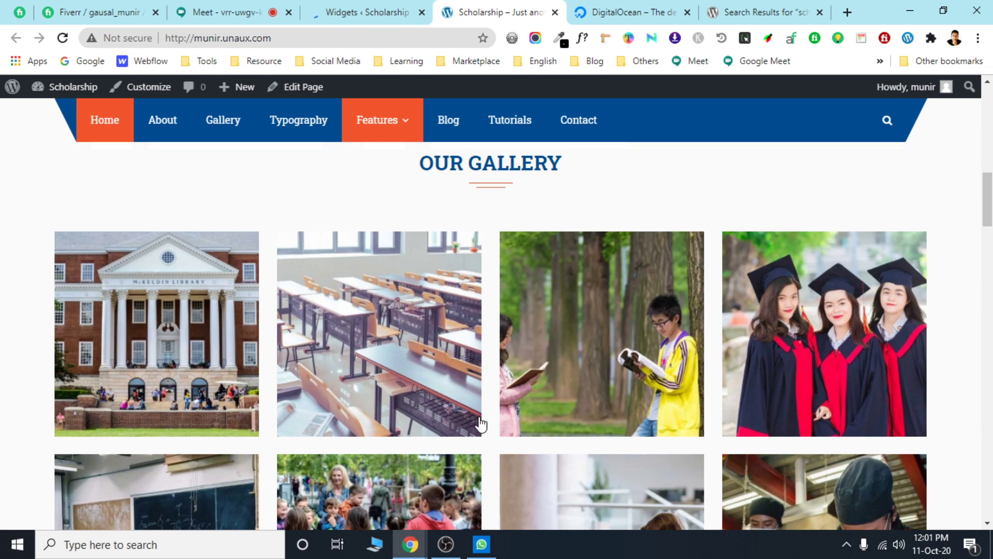
{"action": "scroll", "coordinate": [250, 359], "scroll_direction": "up", "scroll_amount": 8}
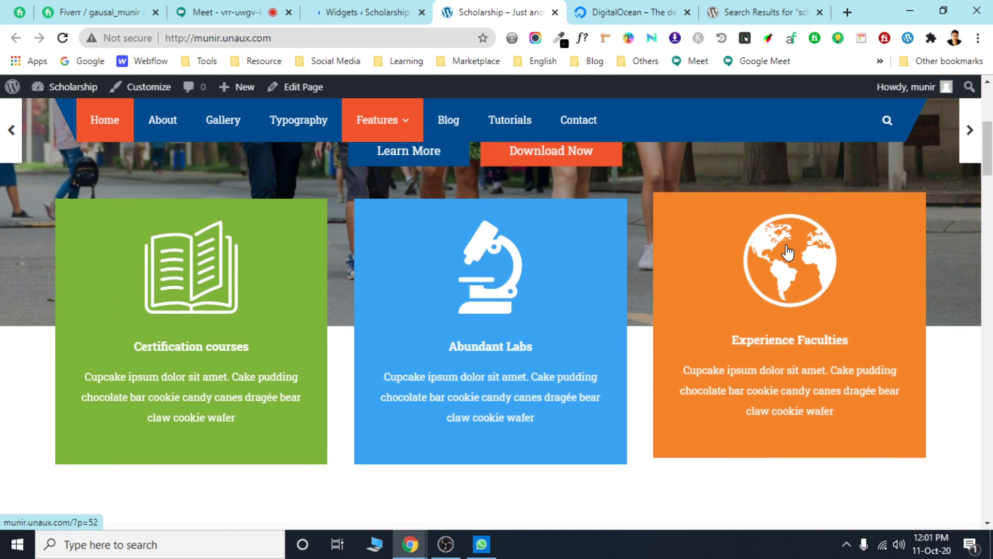
{"action": "scroll", "coordinate": [492, 339], "scroll_direction": "down", "scroll_amount": 5}
{"action": "scroll", "coordinate": [490, 336], "scroll_direction": "up", "scroll_amount": 4}
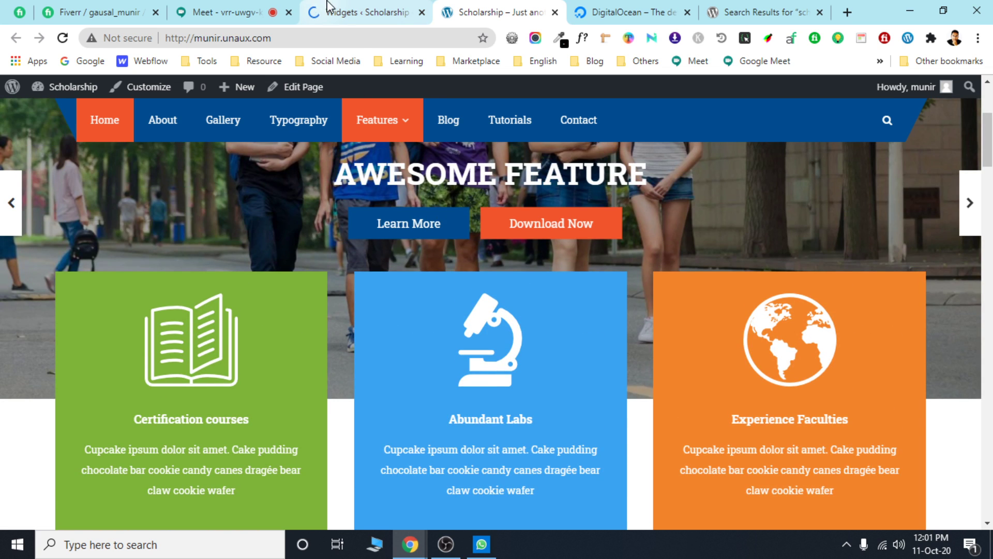
On the Widgets screen, expand the Homepage Section Area and inspect the settings of its Scholarship: Grid Items widget.
{"action": "left_click", "coordinate": [362, 12]}
{"action": "scroll", "coordinate": [723, 279], "scroll_direction": "down", "scroll_amount": 2}
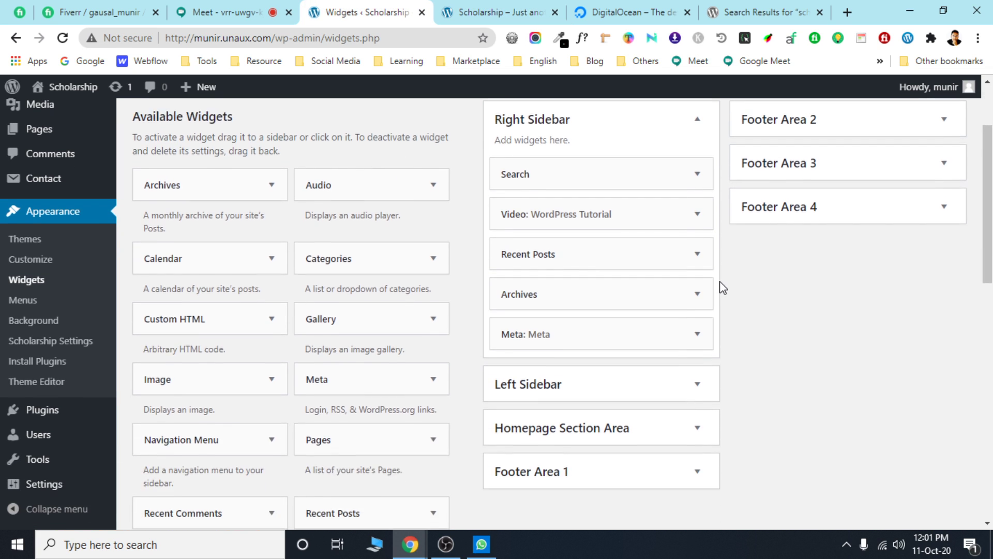
{"action": "scroll", "coordinate": [722, 284], "scroll_direction": "up", "scroll_amount": 2}
{"action": "scroll", "coordinate": [721, 284], "scroll_direction": "down", "scroll_amount": 6}
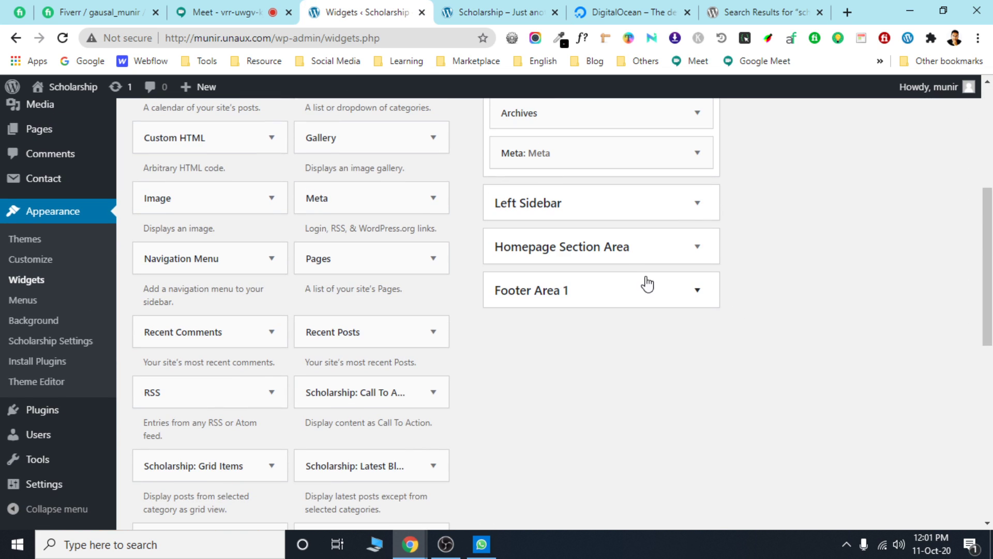
{"action": "left_click", "coordinate": [623, 257]}
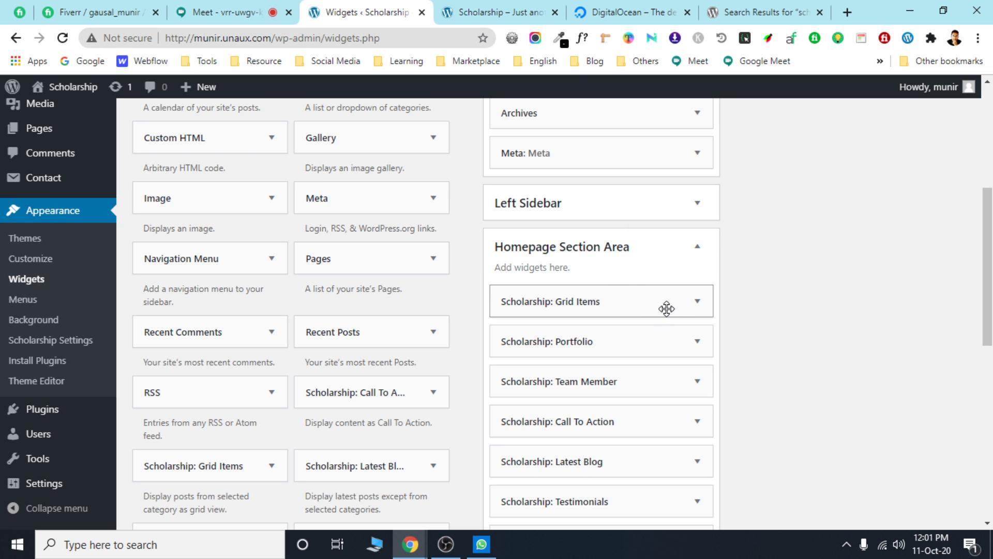
{"action": "left_click", "coordinate": [688, 317]}
{"action": "scroll", "coordinate": [688, 317], "scroll_direction": "down", "scroll_amount": 3}
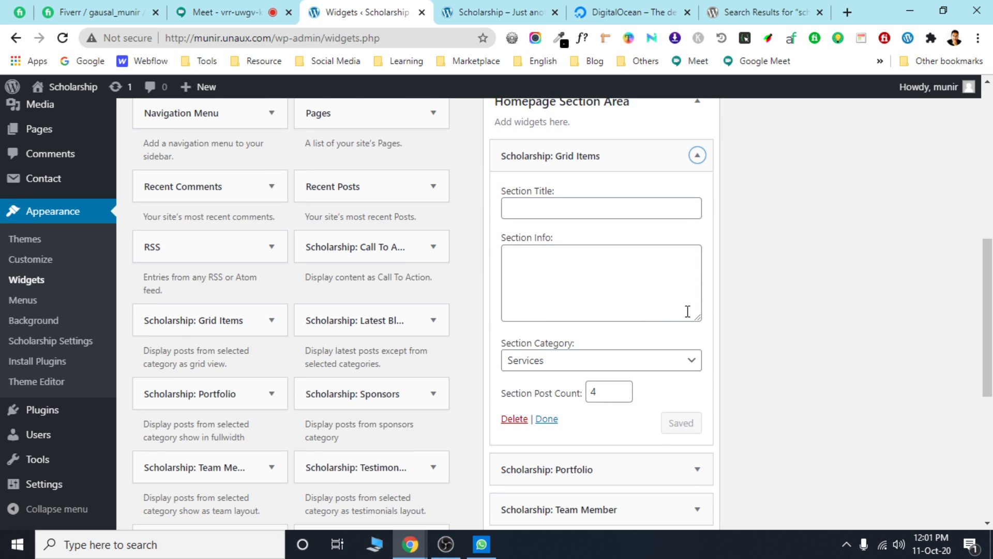
{"action": "scroll", "coordinate": [688, 311], "scroll_direction": "up", "scroll_amount": 3}
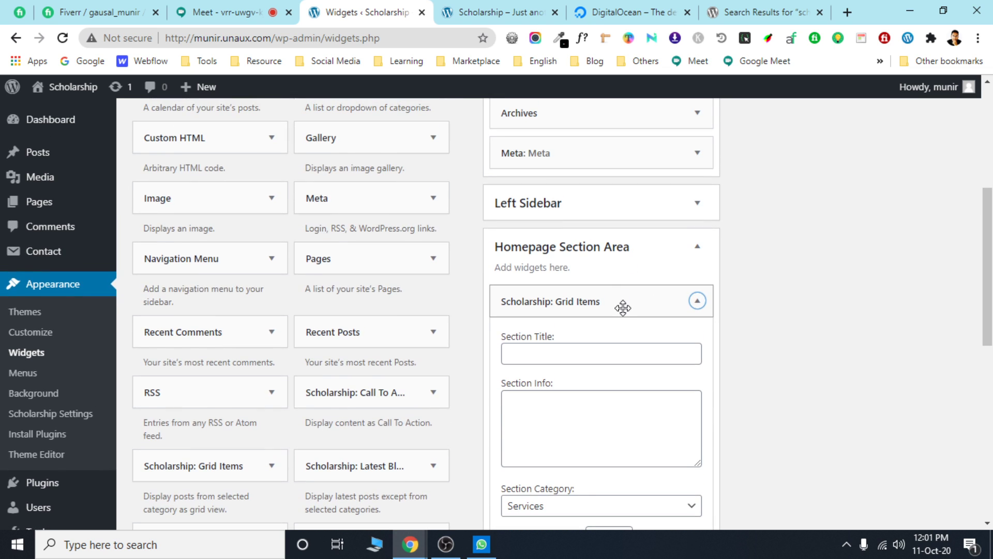
{"action": "left_click", "coordinate": [697, 301]}
{"action": "scroll", "coordinate": [700, 309], "scroll_direction": "up", "scroll_amount": 4}
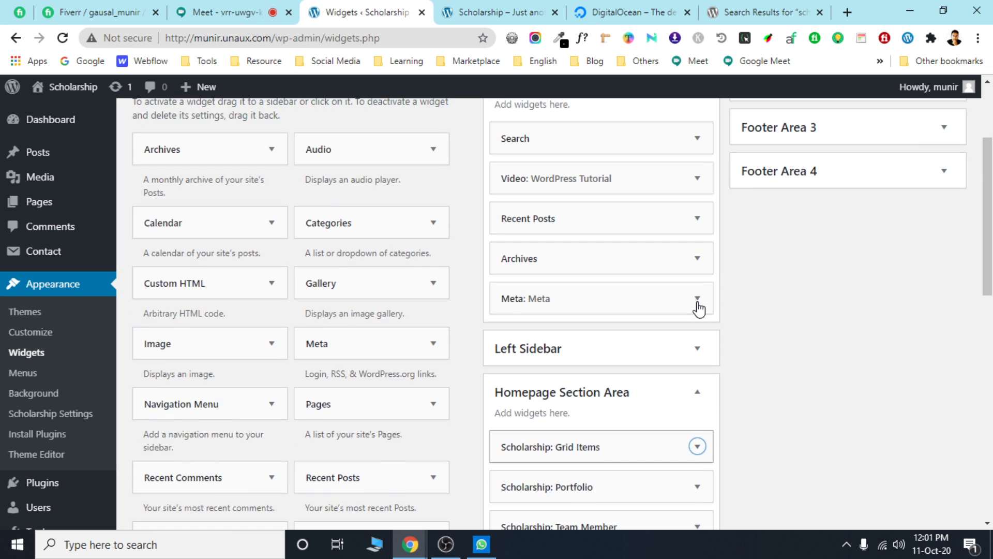
{"action": "scroll", "coordinate": [699, 308], "scroll_direction": "down", "scroll_amount": 8}
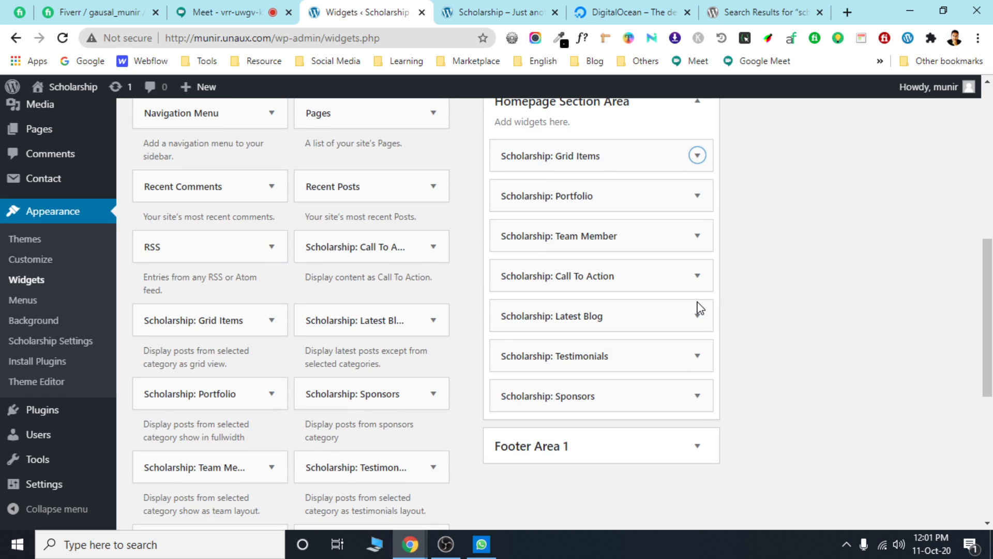
Inspect the Scholarship: Portfolio widget's settings, recheck those of Grid Items, and collapse both widgets.
{"action": "left_click", "coordinate": [697, 195]}
{"action": "scroll", "coordinate": [672, 256], "scroll_direction": "down", "scroll_amount": 2}
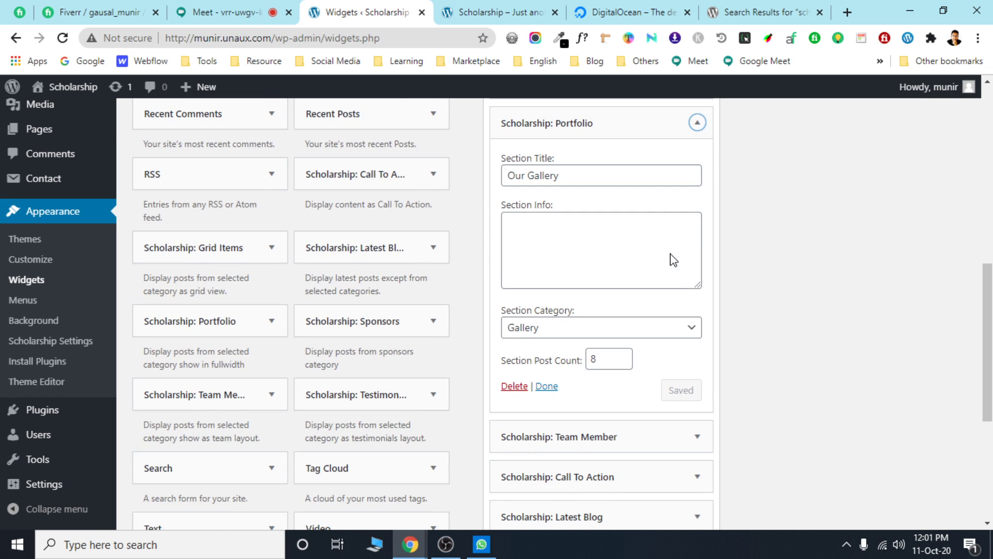
{"action": "scroll", "coordinate": [672, 254], "scroll_direction": "up", "scroll_amount": 4}
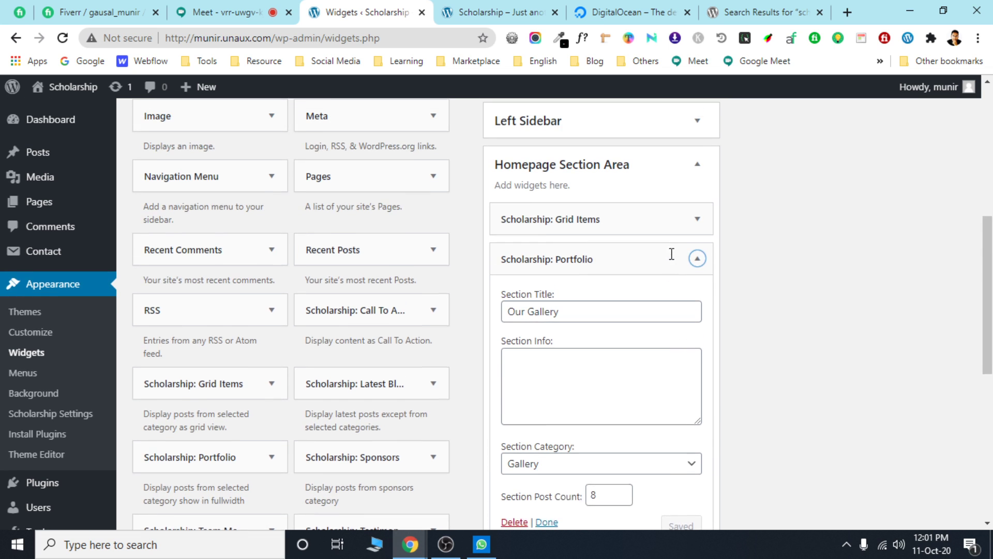
{"action": "left_click", "coordinate": [696, 266]}
{"action": "left_click", "coordinate": [693, 231]}
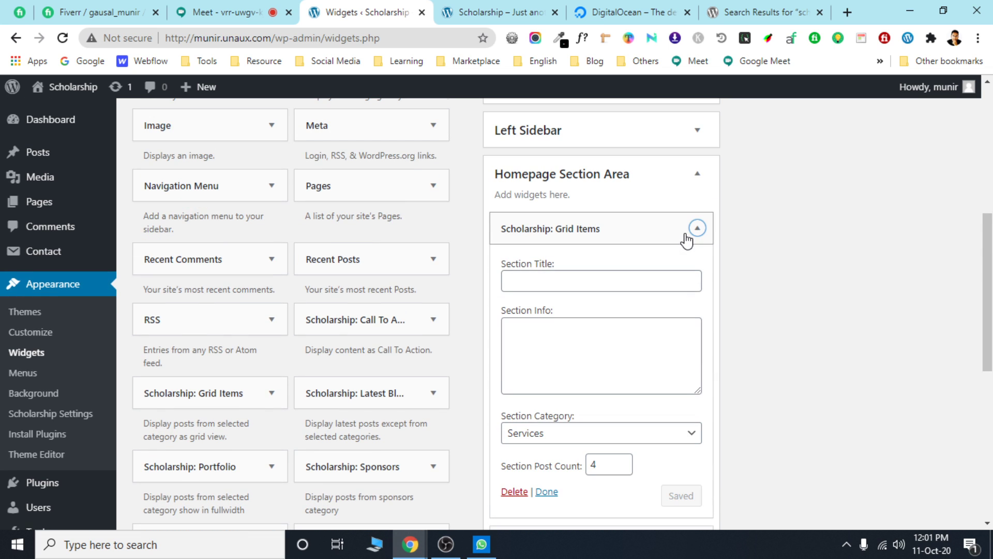
{"action": "left_click", "coordinate": [687, 237]}
{"action": "scroll", "coordinate": [528, 317], "scroll_direction": "up", "scroll_amount": 7}
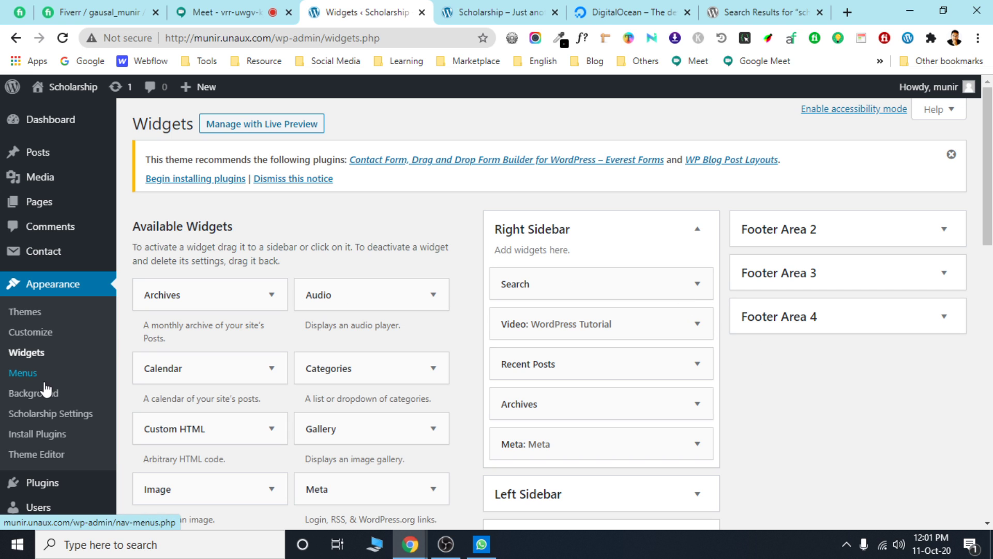
Switch to the Google Meet call, unmute and mute the microphone again, and return to the live Scholarship site.
{"action": "left_click", "coordinate": [236, 11]}
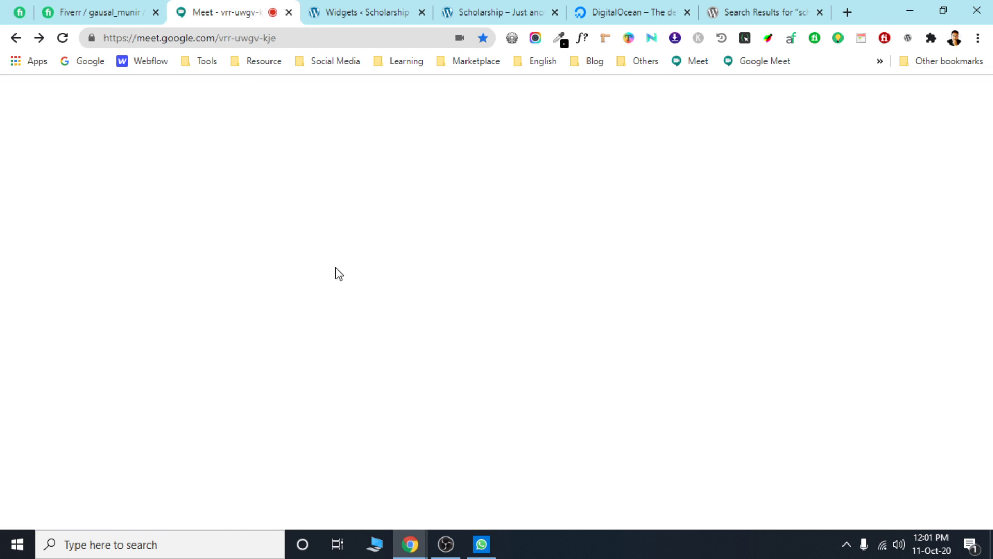
{"action": "left_click", "coordinate": [437, 501]}
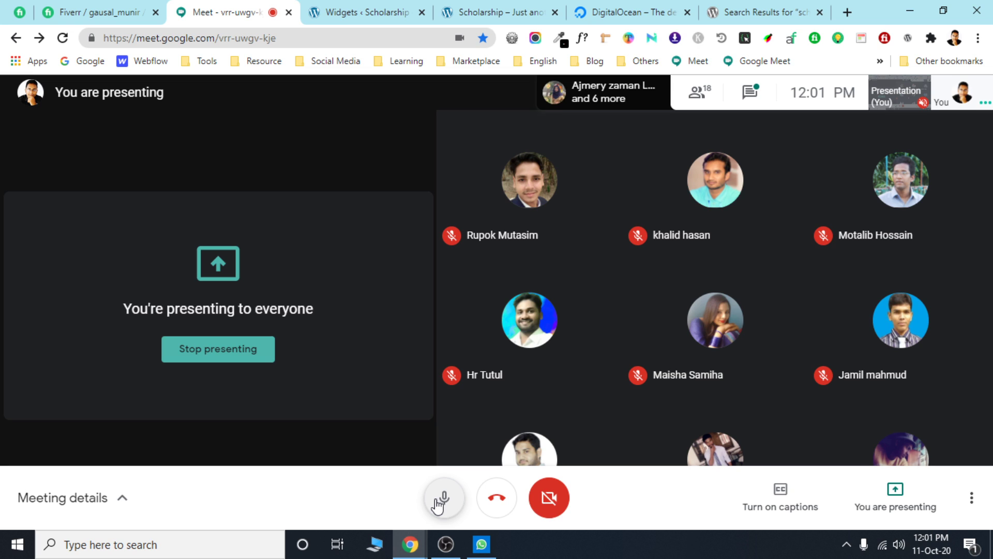
{"action": "left_click", "coordinate": [443, 498]}
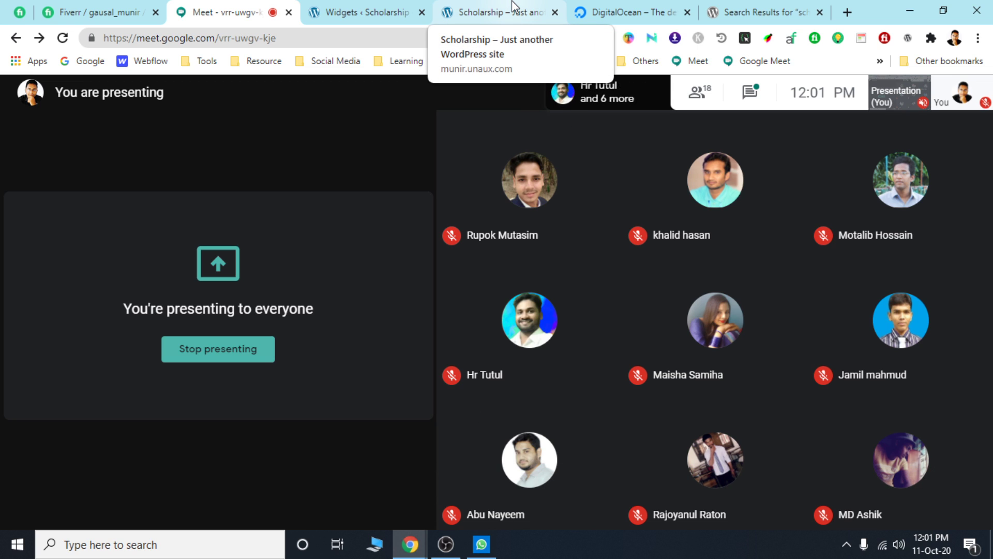
{"action": "left_click", "coordinate": [512, 11]}
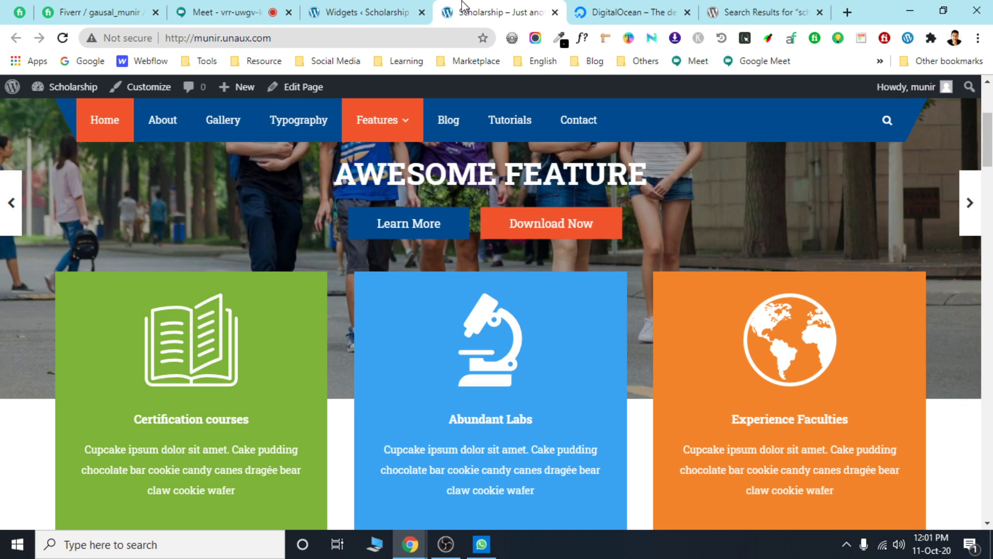
Go back to the Google Meet call, turn the microphone on and off once more, and view the live front page's service boxes.
{"action": "left_click", "coordinate": [225, 9]}
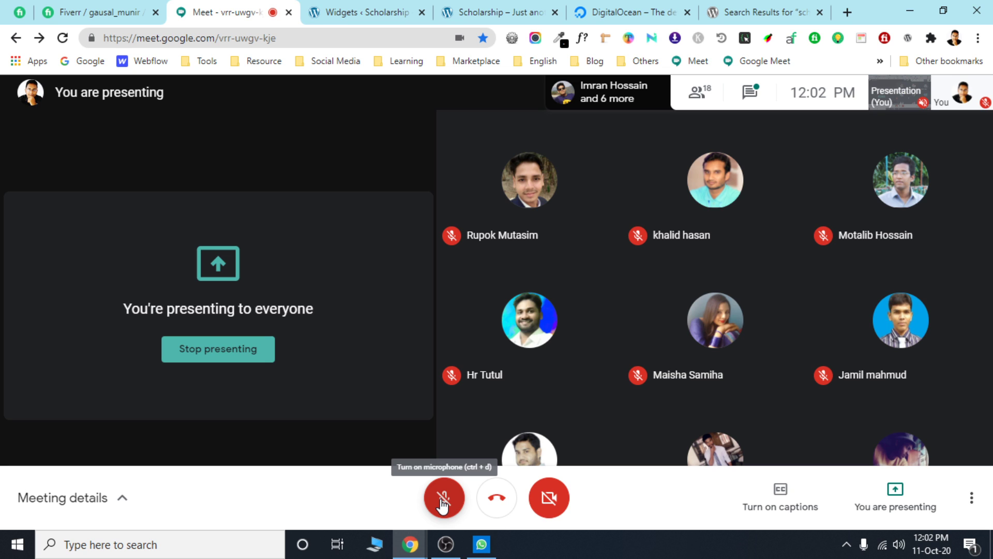
{"action": "left_click", "coordinate": [443, 501]}
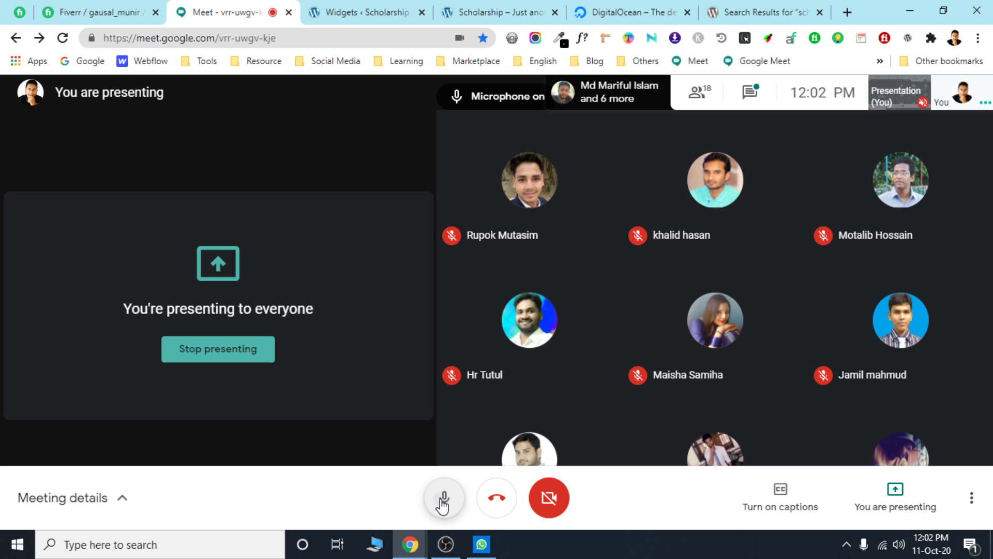
{"action": "left_click", "coordinate": [444, 503]}
{"action": "left_click", "coordinate": [538, 12]}
{"action": "scroll", "coordinate": [413, 336], "scroll_direction": "down", "scroll_amount": 4}
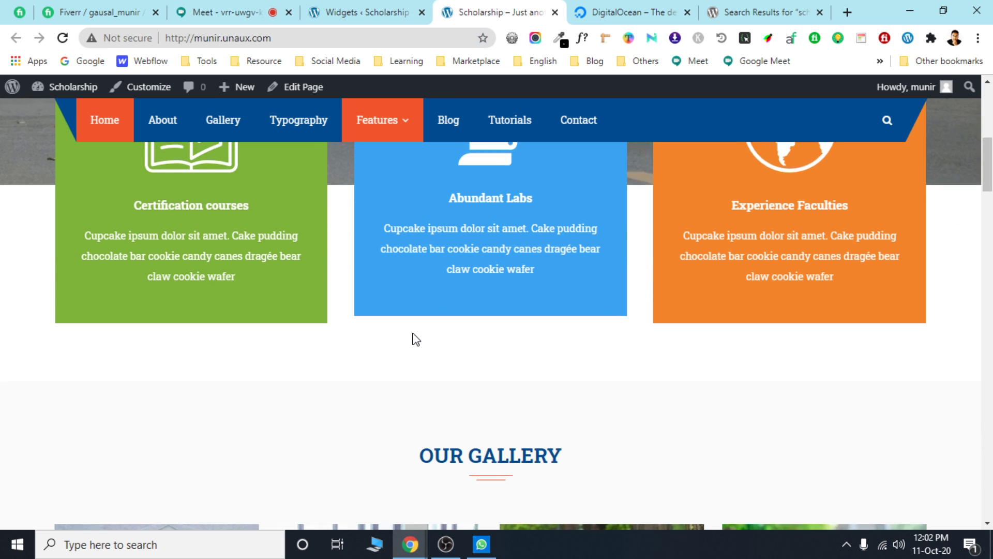
View the Homepage Section Area list on the Widgets screen, and turn on the microphone in the Google Meet call.
{"action": "left_click", "coordinate": [362, 8]}
{"action": "scroll", "coordinate": [496, 395], "scroll_direction": "down", "scroll_amount": 10}
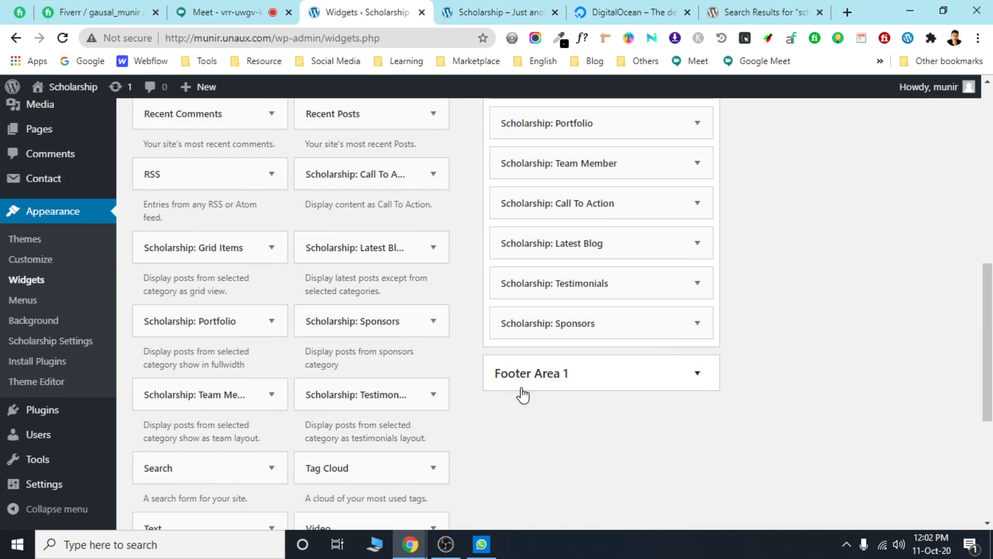
{"action": "left_click", "coordinate": [295, 9]}
{"action": "left_click", "coordinate": [443, 497]}
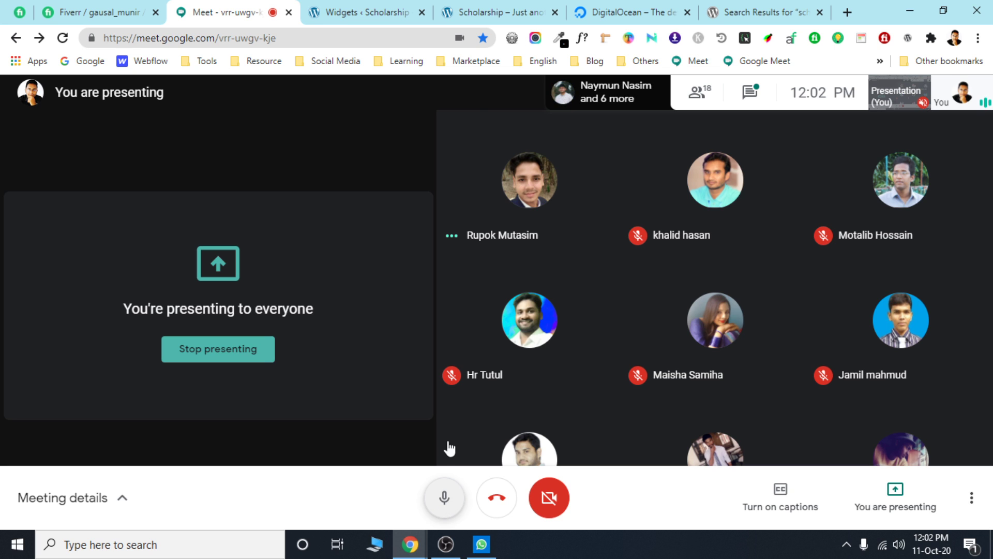
Return to the Widgets screen and examine the Scholarship: Grid Items widget's settings and its Section Category options.
{"action": "left_click", "coordinate": [479, 11]}
{"action": "left_click", "coordinate": [355, 8]}
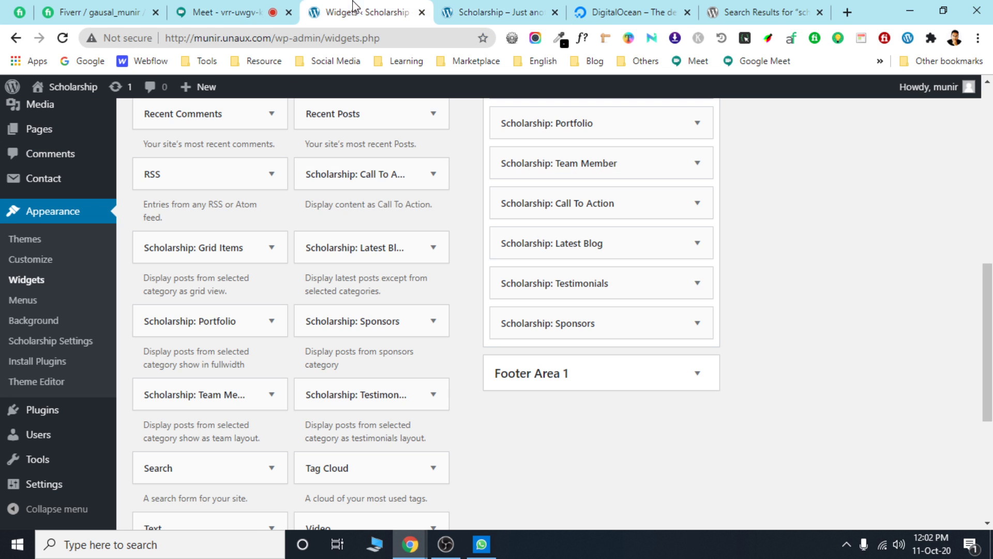
{"action": "scroll", "coordinate": [595, 311], "scroll_direction": "up", "scroll_amount": 3}
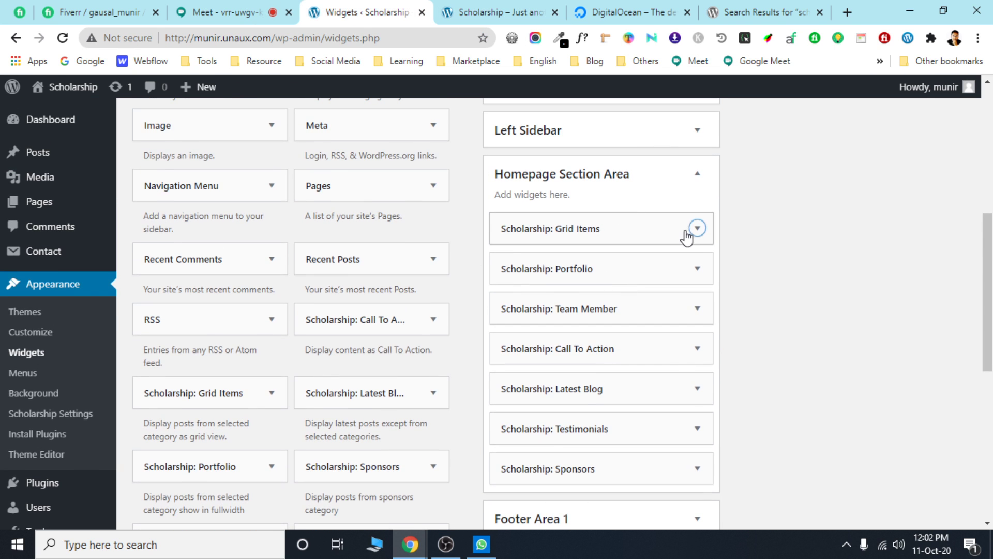
{"action": "left_click", "coordinate": [697, 228]}
{"action": "scroll", "coordinate": [621, 297], "scroll_direction": "down", "scroll_amount": 3}
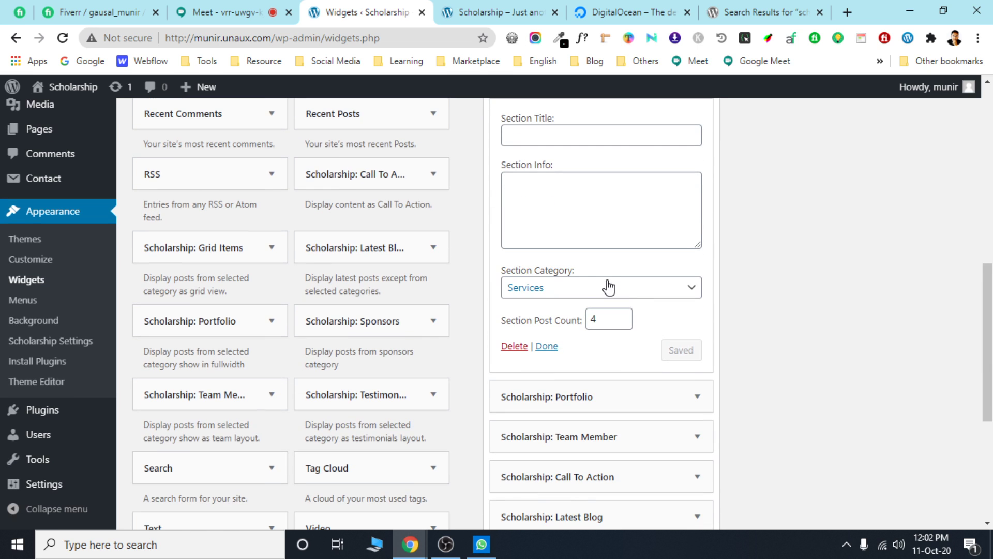
{"action": "left_click", "coordinate": [636, 293]}
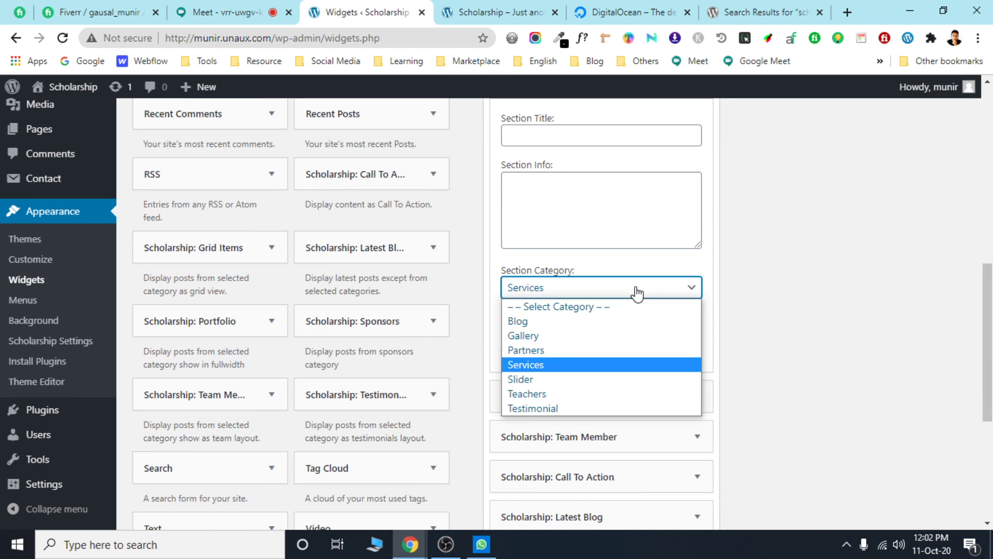
{"action": "left_click", "coordinate": [636, 293]}
{"action": "left_click", "coordinate": [637, 293]}
{"action": "left_click", "coordinate": [590, 287]}
{"action": "scroll", "coordinate": [605, 308], "scroll_direction": "up", "scroll_amount": 2}
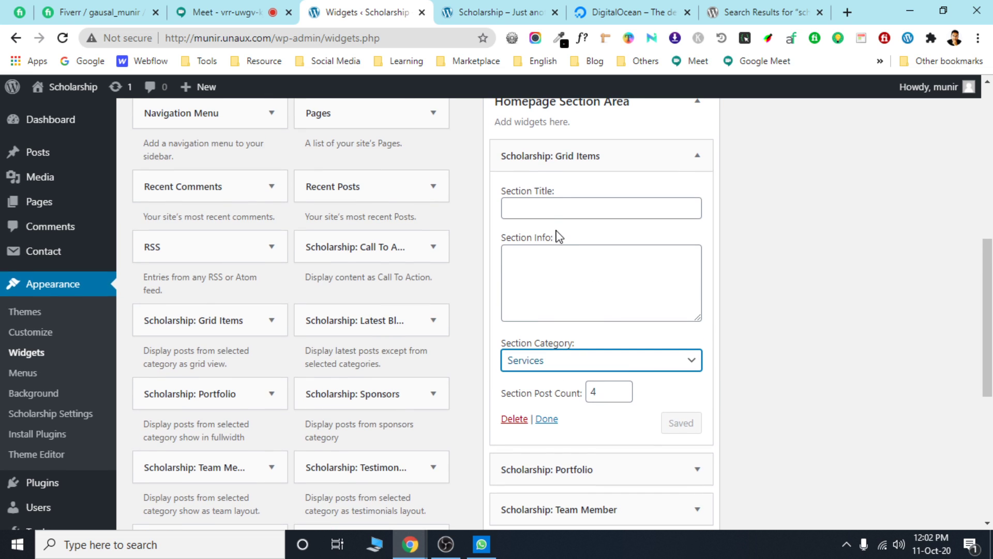
{"action": "scroll", "coordinate": [609, 368], "scroll_direction": "down", "scroll_amount": 1}
{"action": "scroll", "coordinate": [685, 344], "scroll_direction": "up", "scroll_amount": 2}
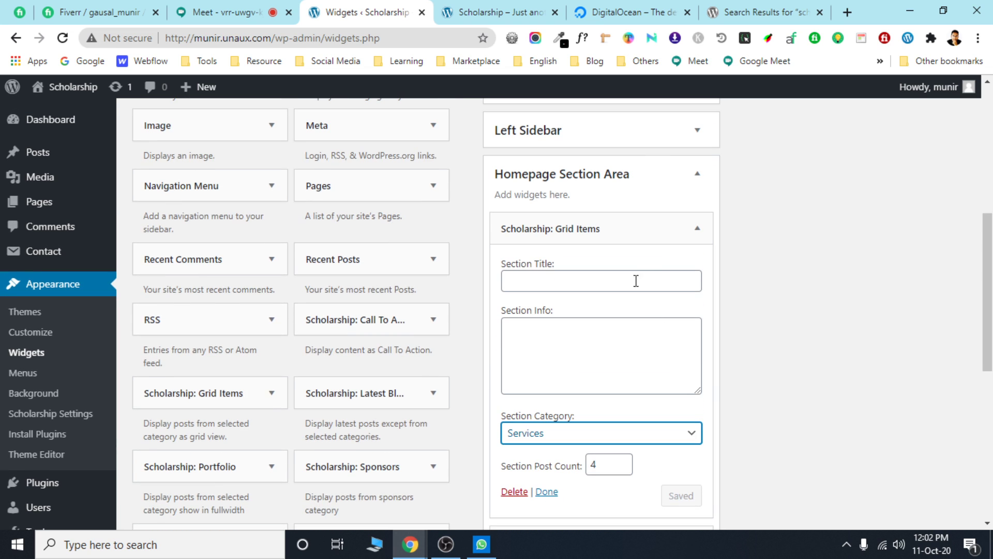
Collapse Grid Items and inspect the Scholarship: Portfolio widget's settings, including its Section Category options.
{"action": "left_click", "coordinate": [697, 230]}
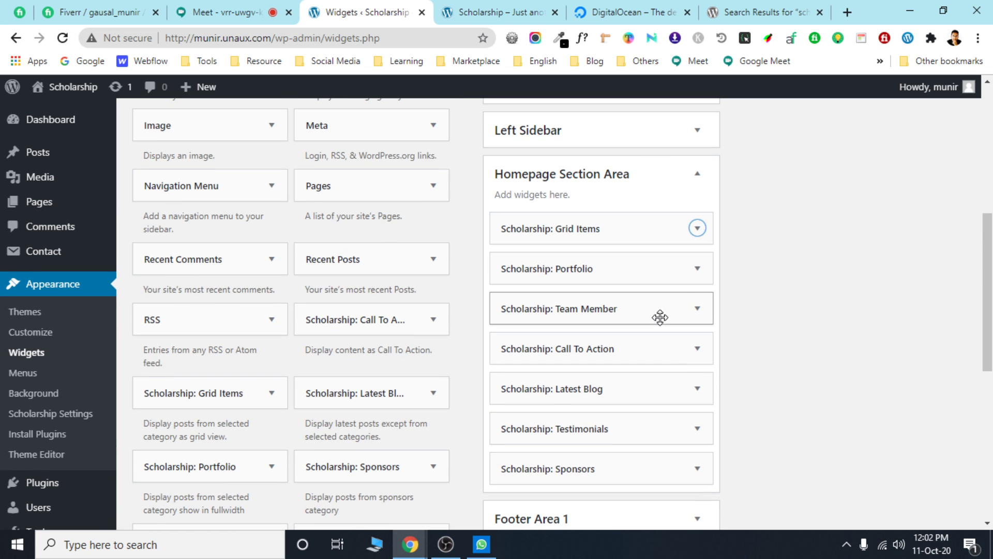
{"action": "left_click", "coordinate": [697, 271]}
{"action": "scroll", "coordinate": [645, 346], "scroll_direction": "down", "scroll_amount": 3}
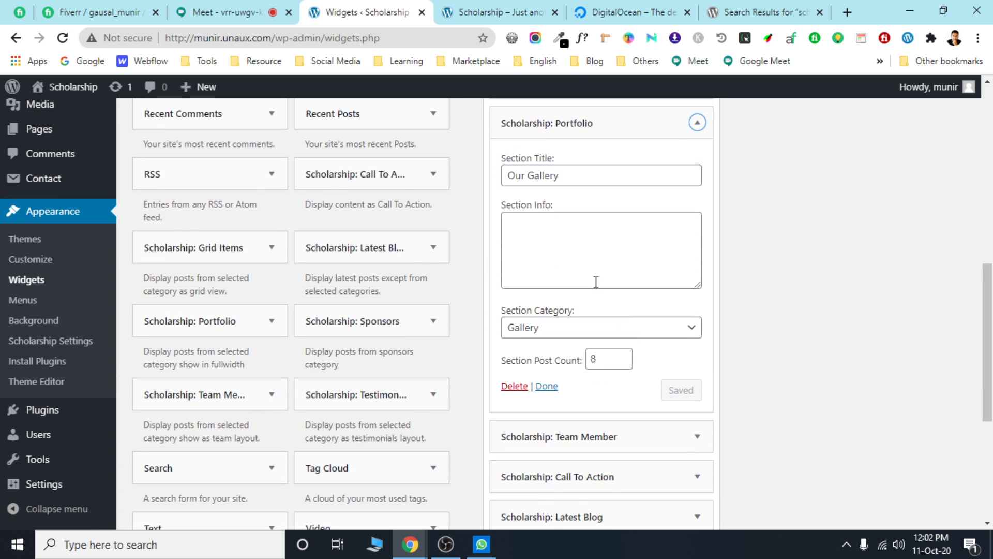
{"action": "left_click", "coordinate": [633, 255]}
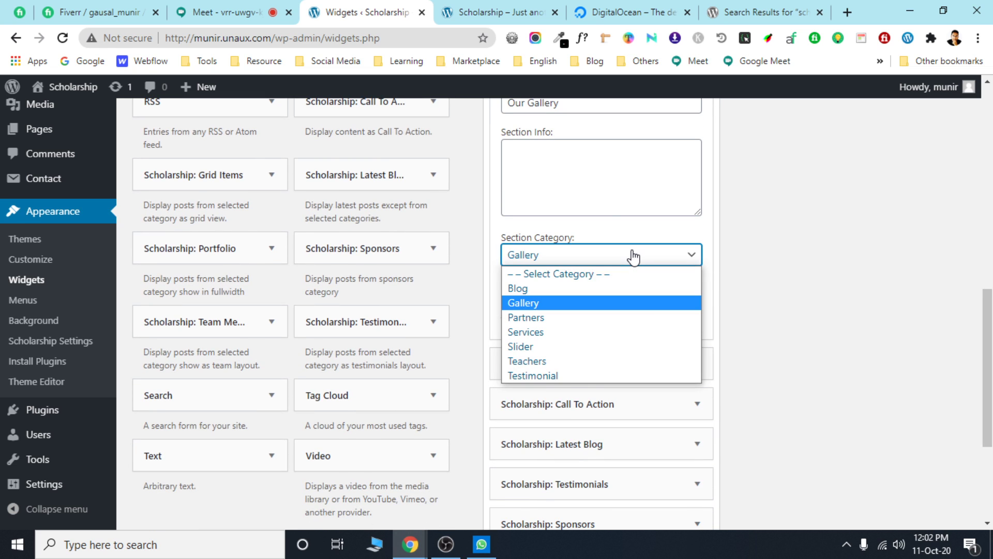
{"action": "left_click", "coordinate": [633, 255]}
{"action": "scroll", "coordinate": [31, 244], "scroll_direction": "up", "scroll_amount": 4}
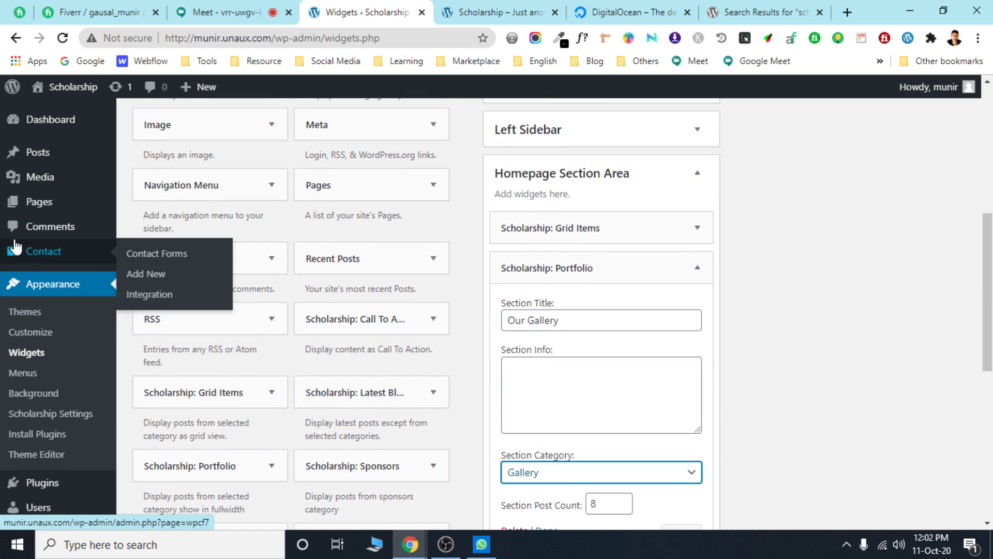
Open the theme Customizer, and mute the microphone in the Google Meet call while it loads.
{"action": "left_click", "coordinate": [35, 336]}
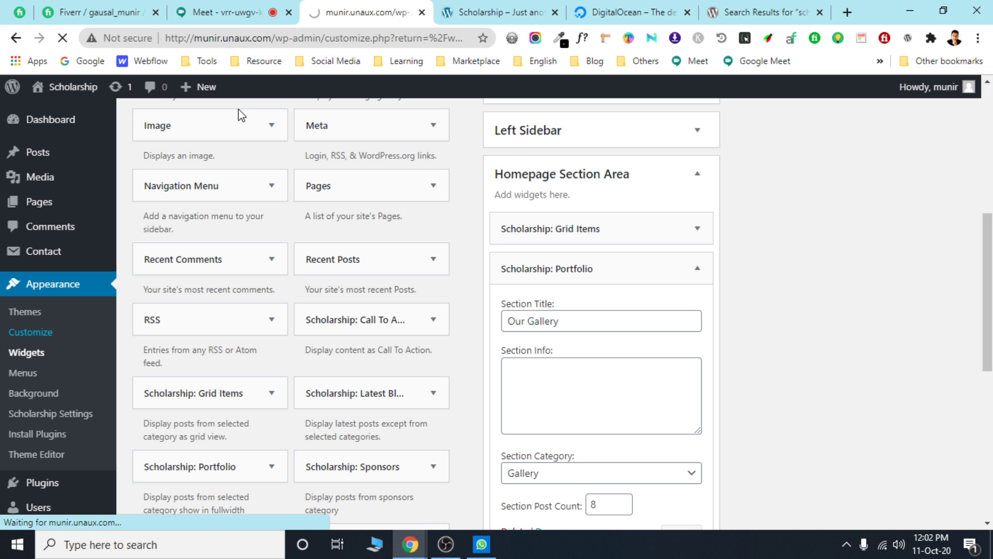
{"action": "left_click", "coordinate": [228, 12]}
{"action": "left_click", "coordinate": [442, 497]}
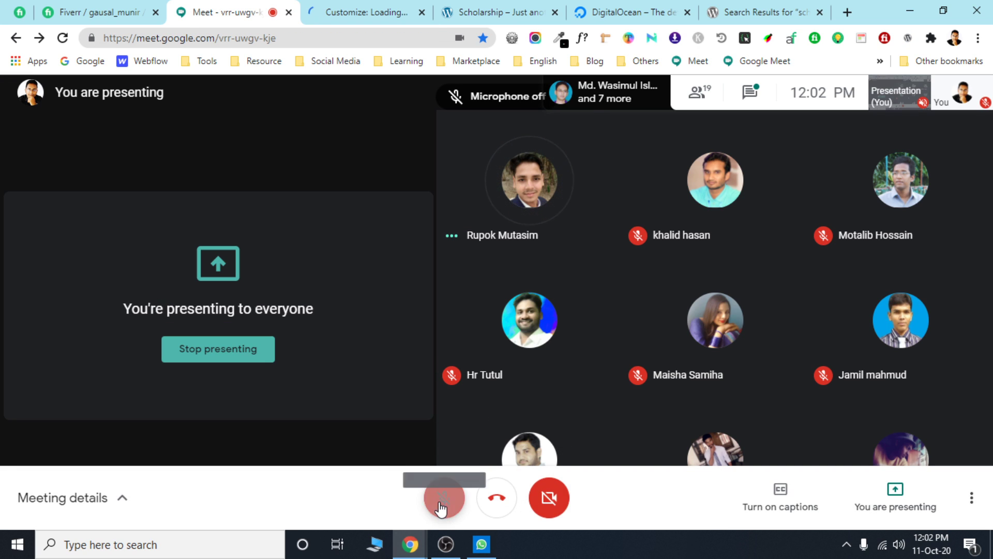
{"action": "left_click", "coordinate": [331, 12]}
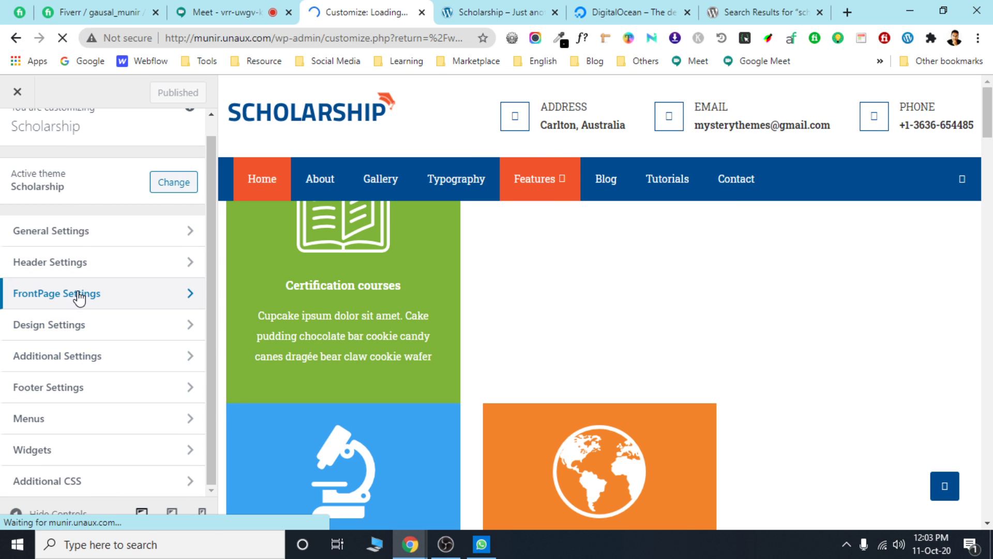
Check the Slider Settings under FrontPage Settings in the Customizer and return to its main list.
{"action": "left_click", "coordinate": [79, 295]}
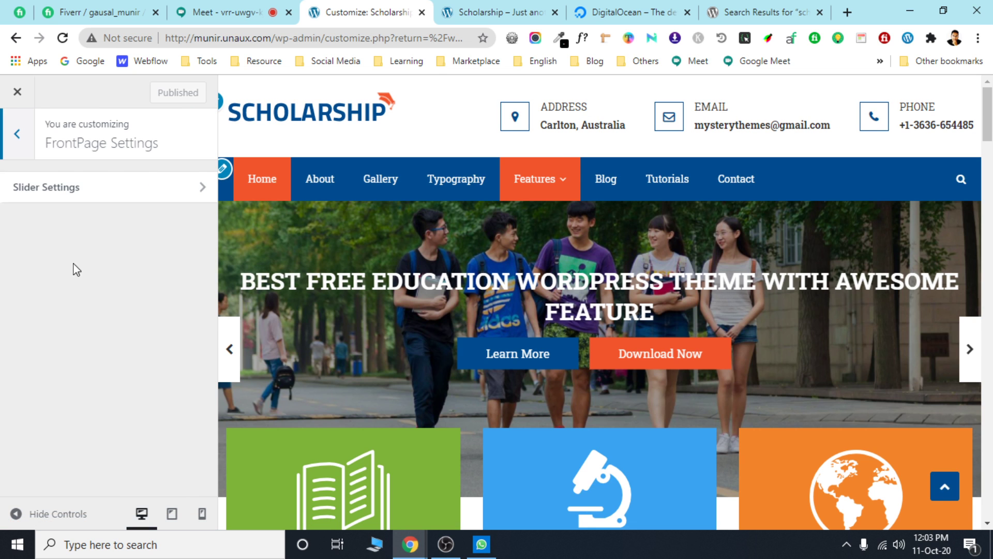
{"action": "left_click", "coordinate": [73, 192]}
{"action": "left_click", "coordinate": [12, 135]}
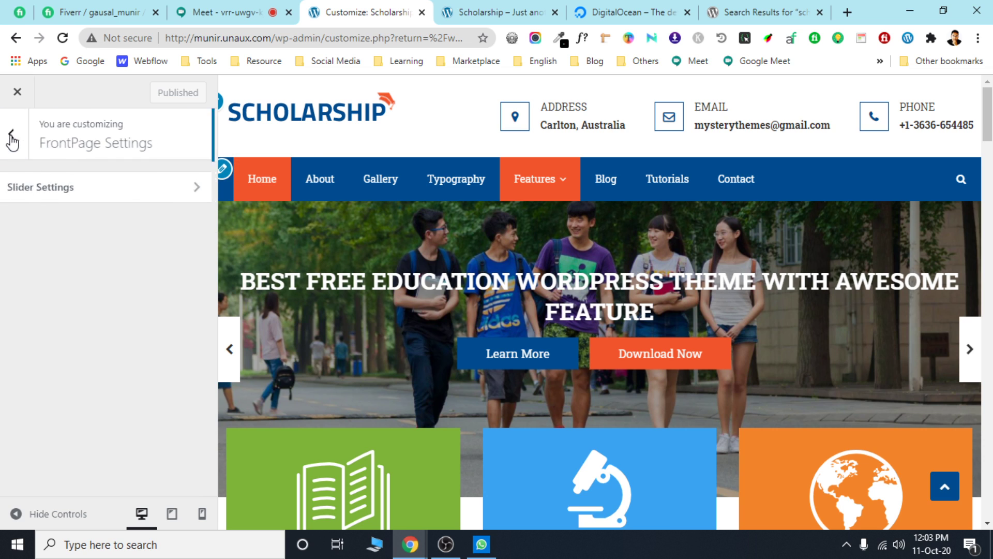
{"action": "left_click", "coordinate": [12, 137]}
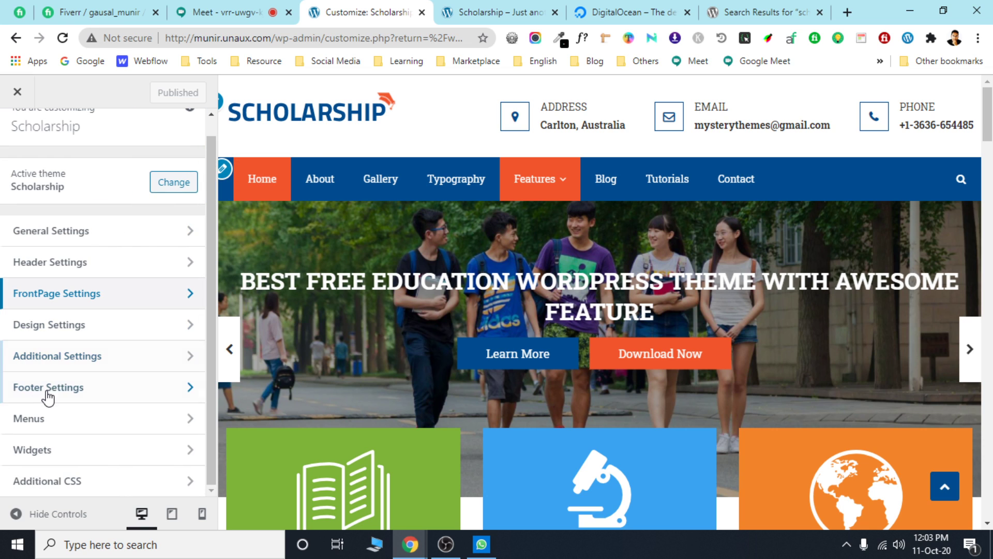
Open the Homepage Section Area widgets in the Customizer, and turn on the microphone in the Google Meet call.
{"action": "left_click", "coordinate": [69, 454]}
{"action": "left_click", "coordinate": [97, 297]}
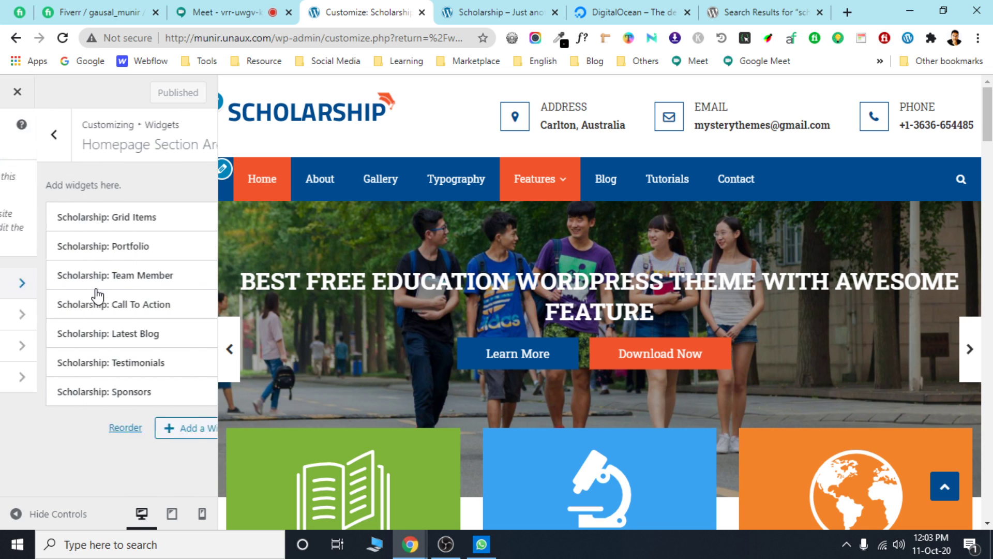
{"action": "left_click", "coordinate": [232, 7]}
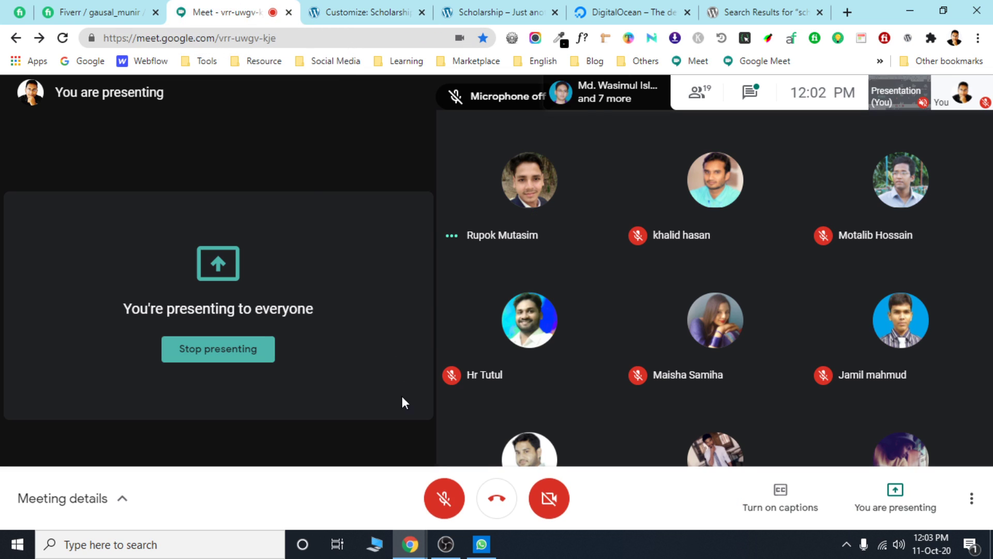
{"action": "left_click", "coordinate": [435, 501]}
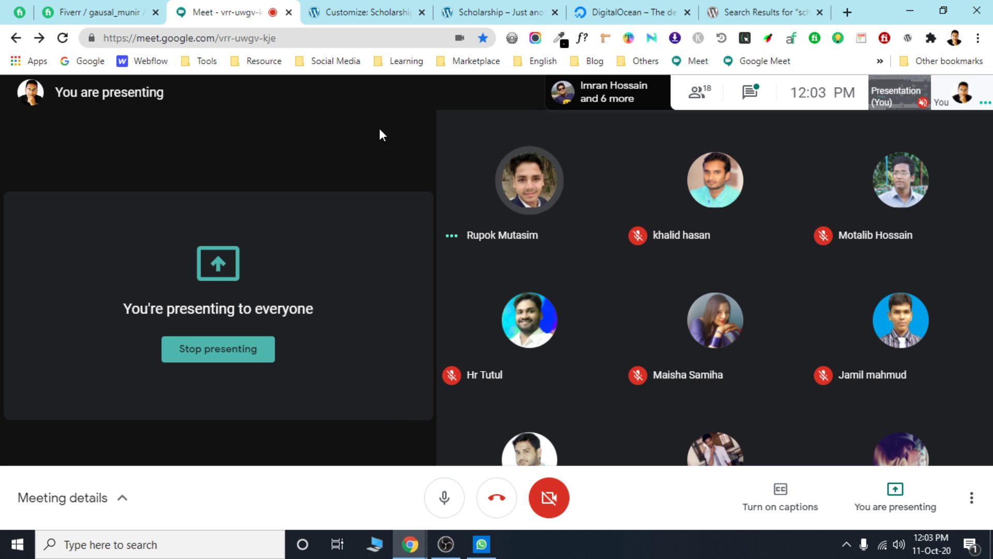
{"action": "left_click", "coordinate": [384, 10]}
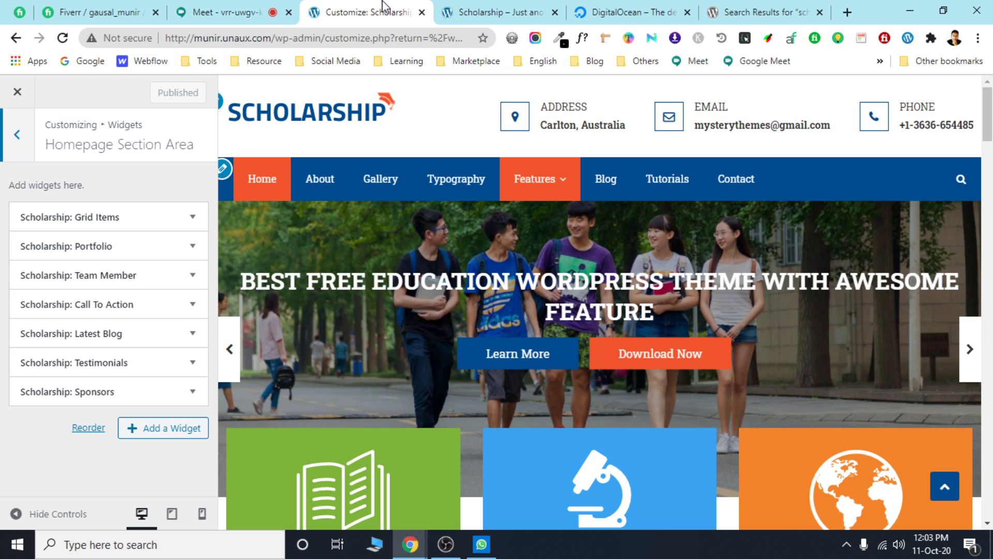
Browse the widgets available to add to the Homepage Section Area and leave without adding one.
{"action": "left_click", "coordinate": [135, 429]}
{"action": "scroll", "coordinate": [332, 383], "scroll_direction": "down", "scroll_amount": 9}
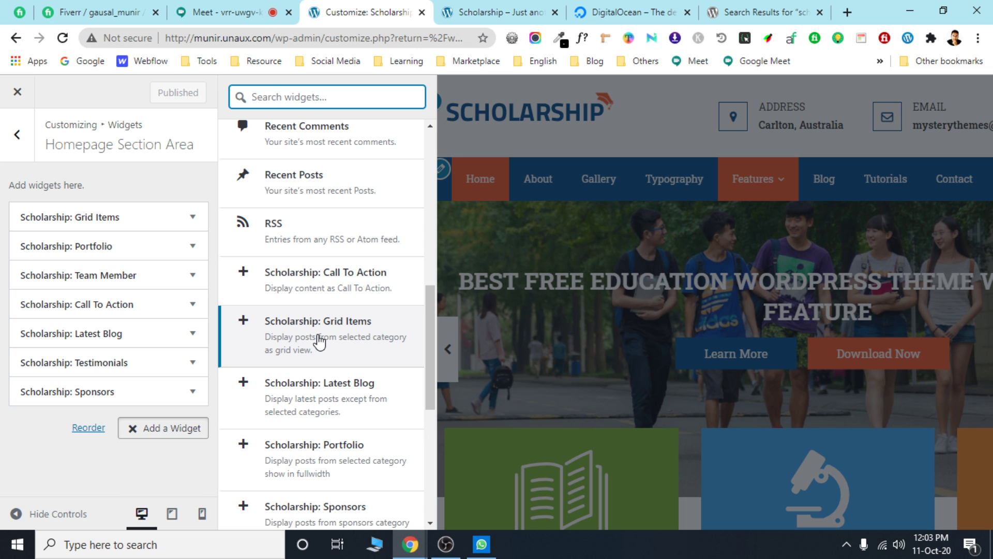
{"action": "left_click", "coordinate": [17, 145]}
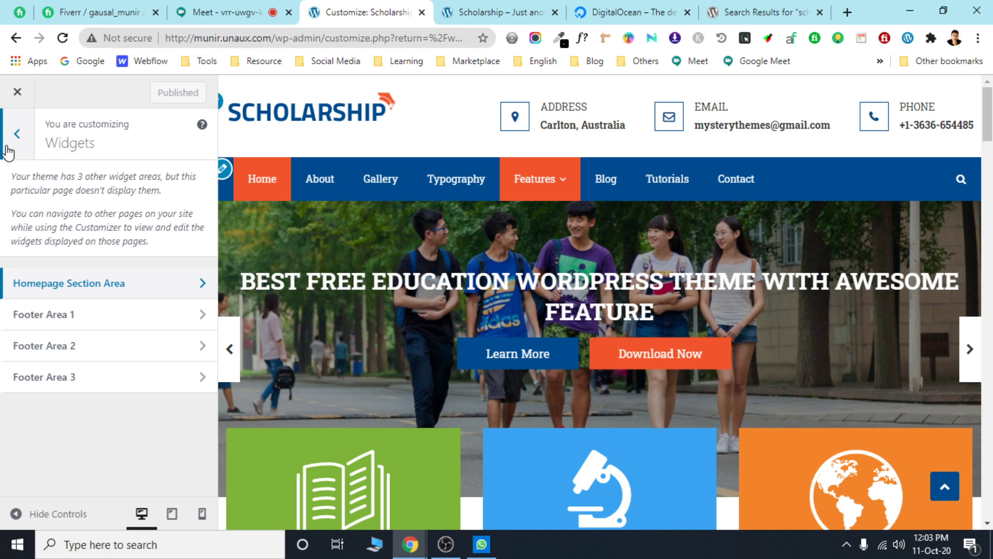
Revisit the Customizer's Homepage Section Area and Menus sections, and return to the main list.
{"action": "left_click", "coordinate": [17, 135]}
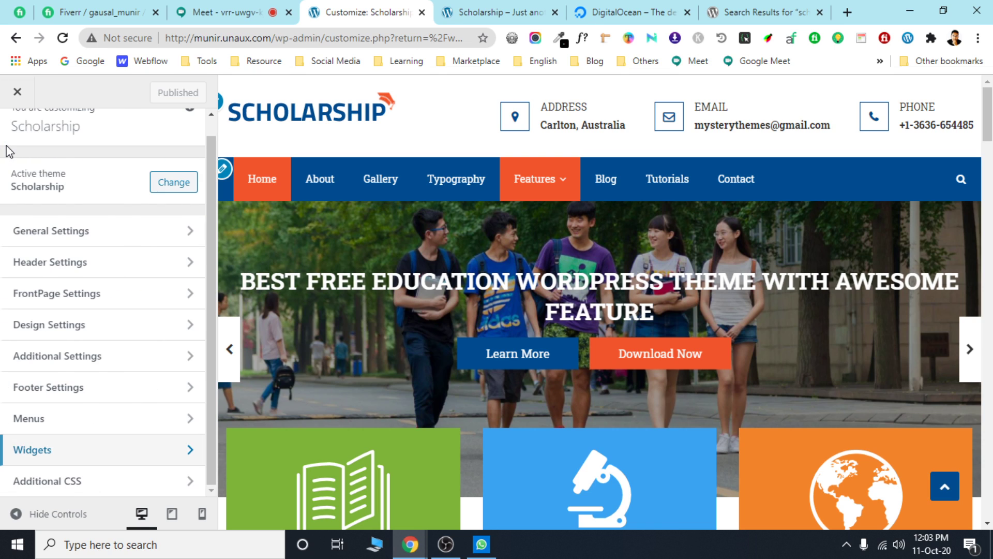
{"action": "left_click", "coordinate": [101, 454]}
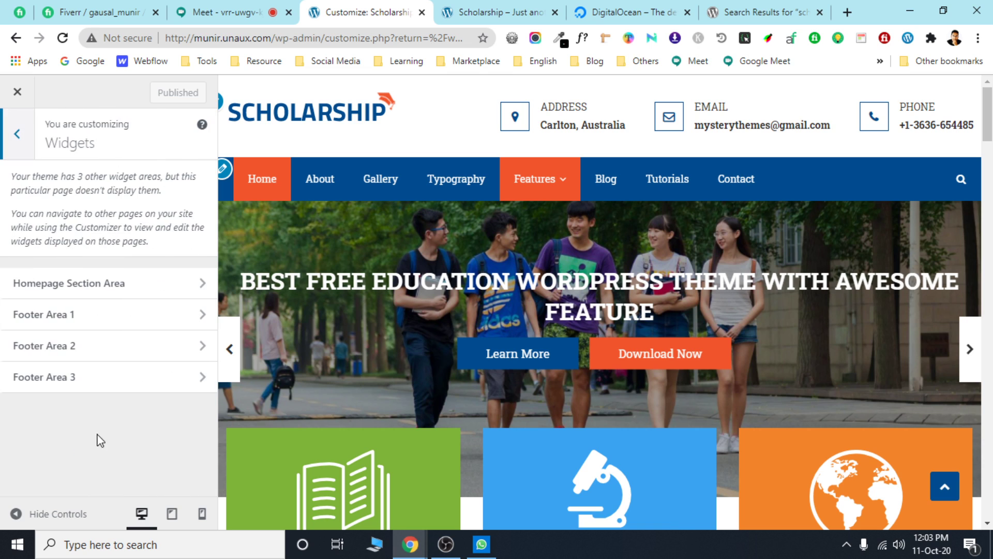
{"action": "left_click", "coordinate": [110, 287]}
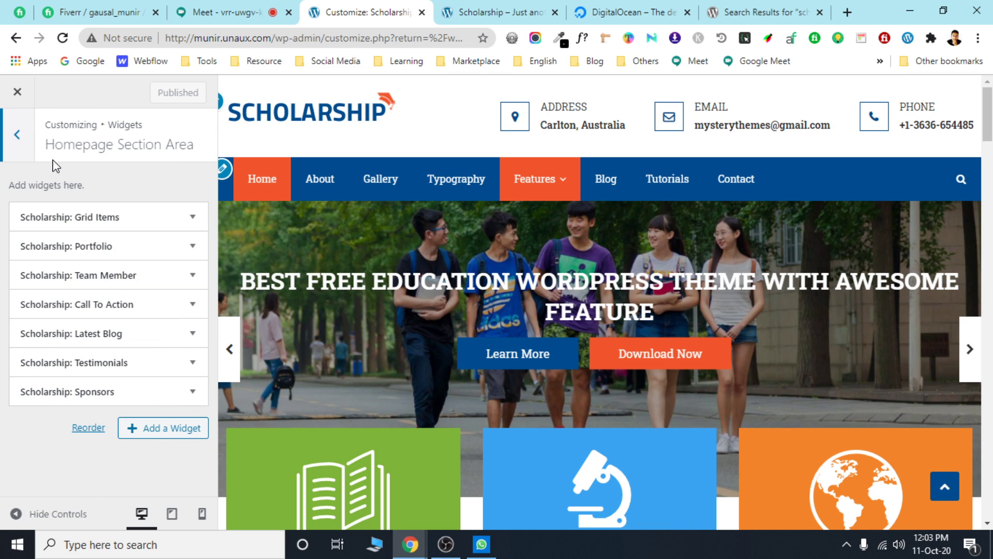
{"action": "left_click", "coordinate": [12, 136]}
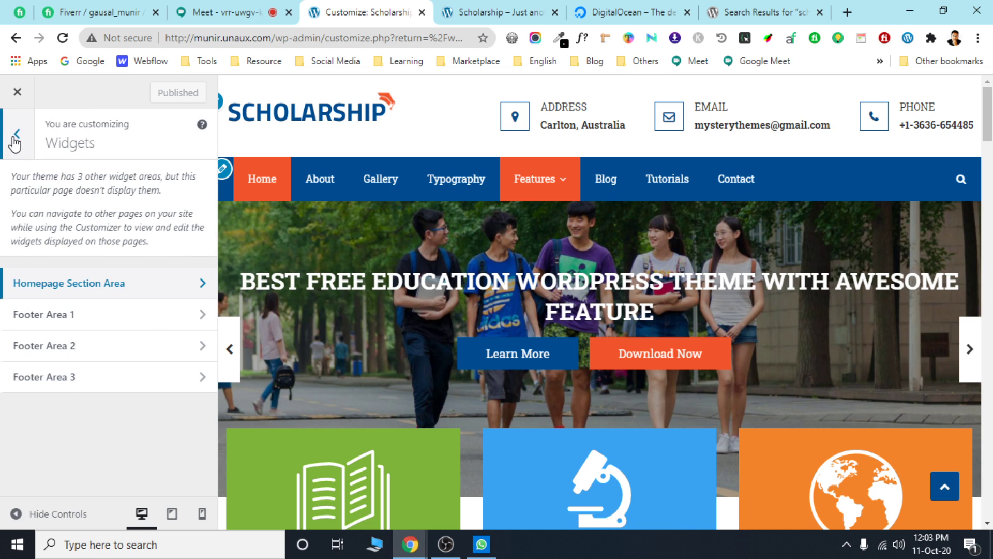
{"action": "left_click", "coordinate": [14, 136]}
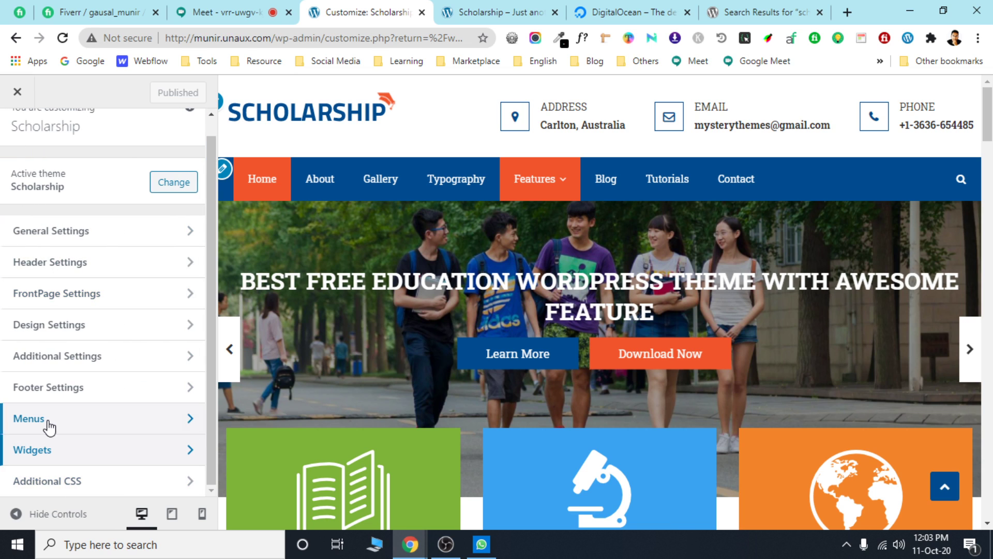
{"action": "left_click", "coordinate": [20, 422]}
{"action": "left_click", "coordinate": [16, 147]}
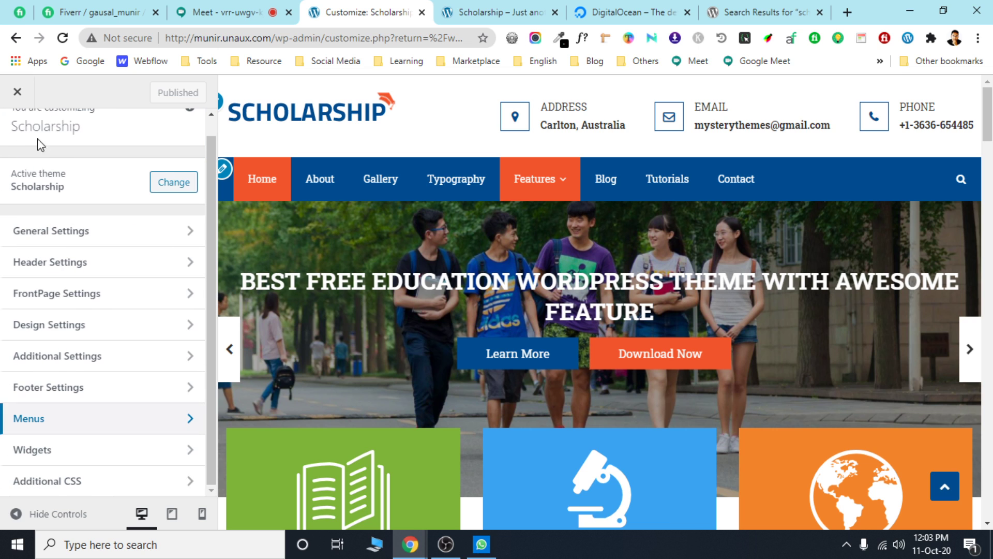
Switch to the Google Meet call, mute the microphone, and return to the Customizer.
{"action": "left_click", "coordinate": [239, 11]}
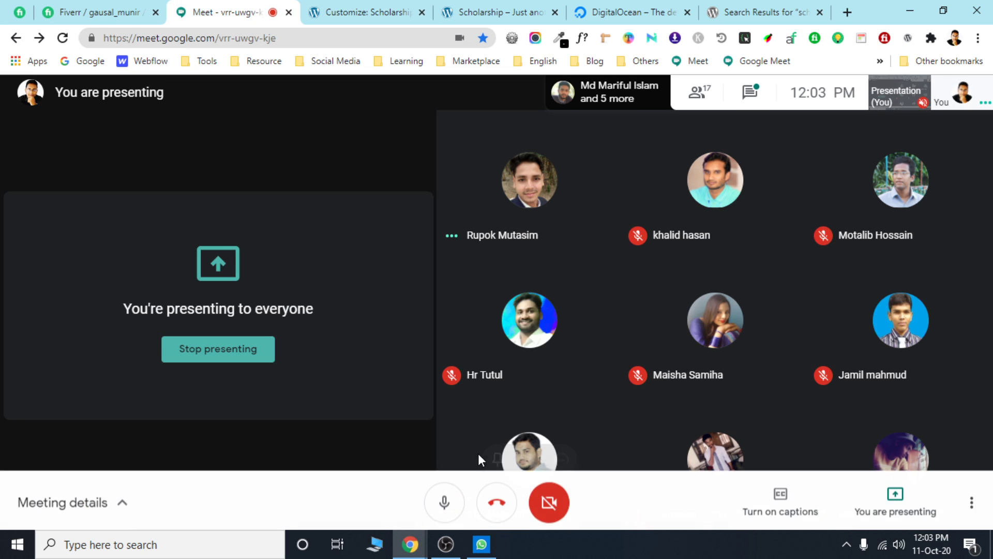
{"action": "left_click", "coordinate": [443, 502]}
{"action": "left_click", "coordinate": [393, 11]}
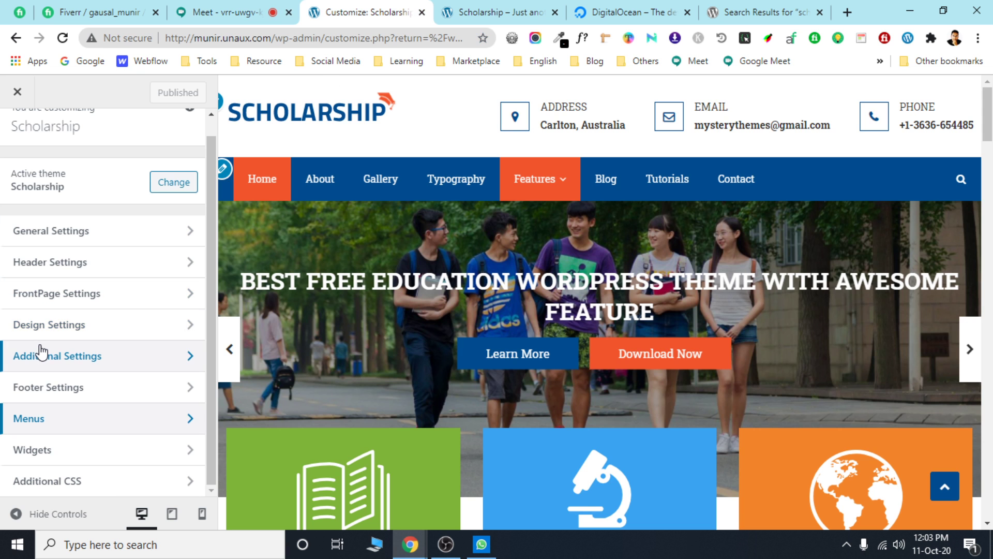
Return to the Google Meet call, toggle the microphone on and off, and leave it turned on.
{"action": "left_click", "coordinate": [233, 11]}
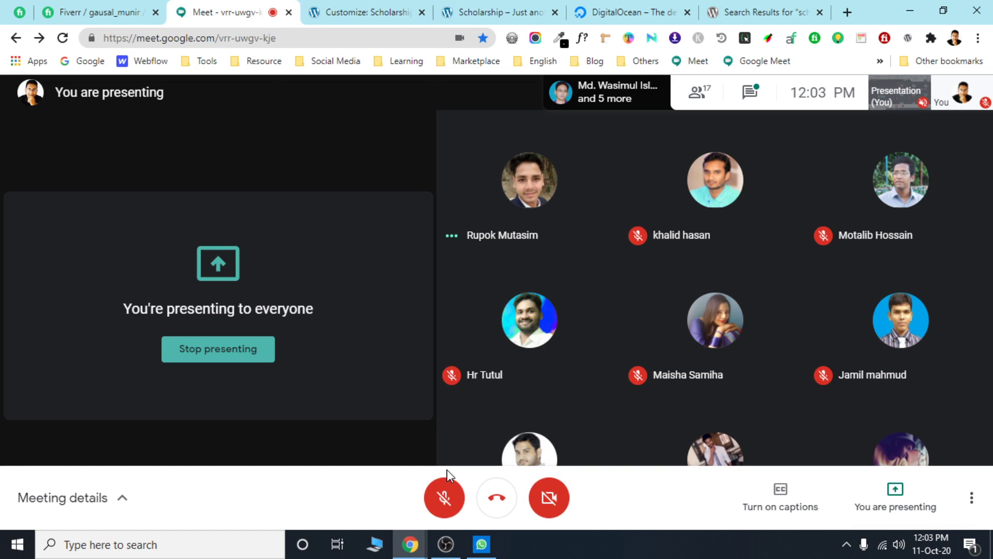
{"action": "left_click", "coordinate": [434, 499]}
{"action": "left_click", "coordinate": [434, 499]}
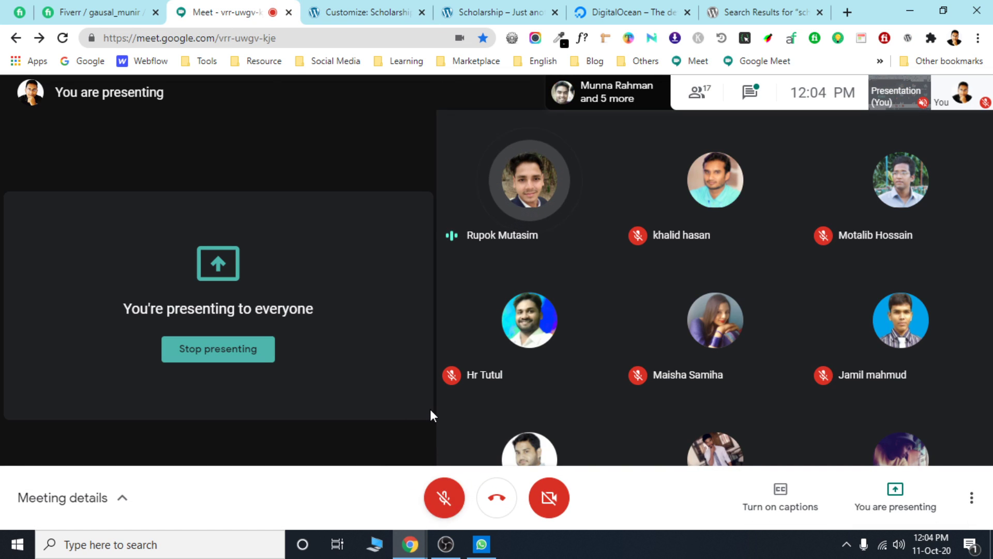
{"action": "left_click", "coordinate": [449, 512]}
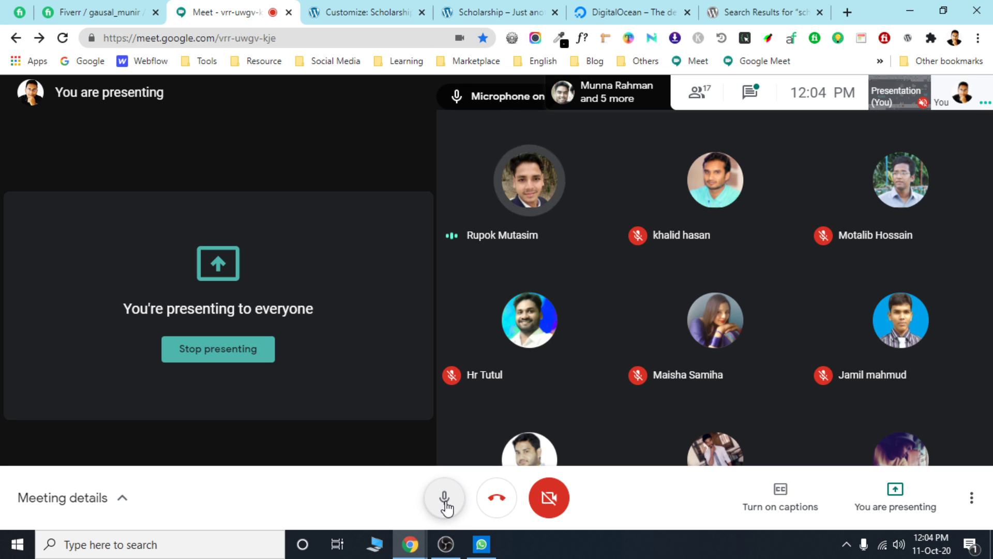
Mute the microphone in the Google Meet call and switch back to the Customizer.
{"action": "left_click", "coordinate": [444, 506]}
{"action": "left_click", "coordinate": [377, 11]}
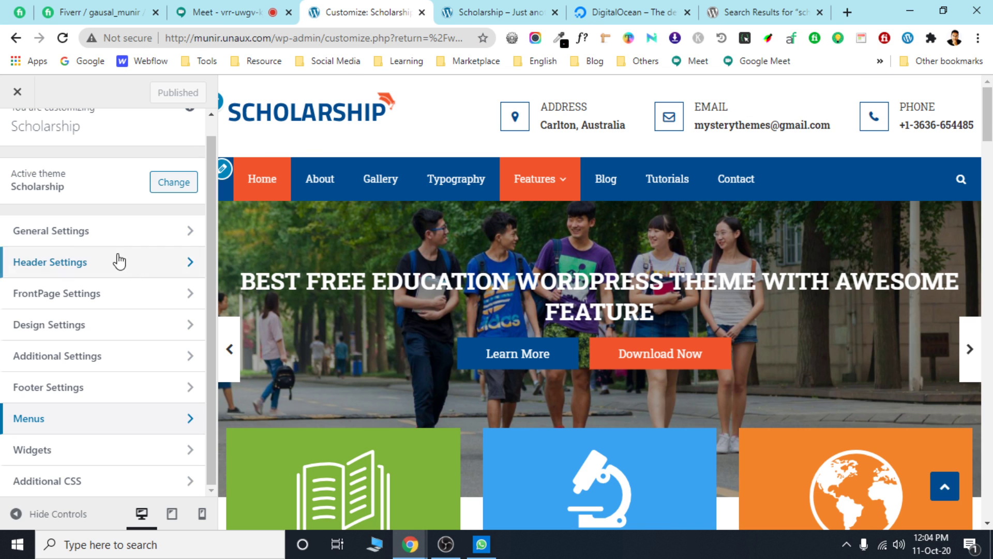
Close the Customizer to the WordPress Widgets page and reopen the Customizer from the dashboard.
{"action": "scroll", "coordinate": [100, 280], "scroll_direction": "up", "scroll_amount": 1}
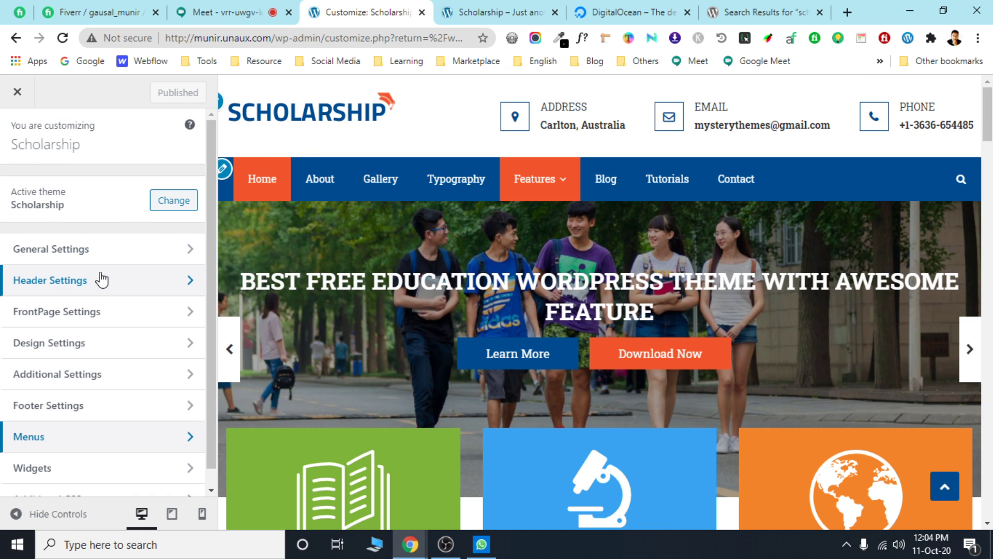
{"action": "left_click", "coordinate": [16, 93]}
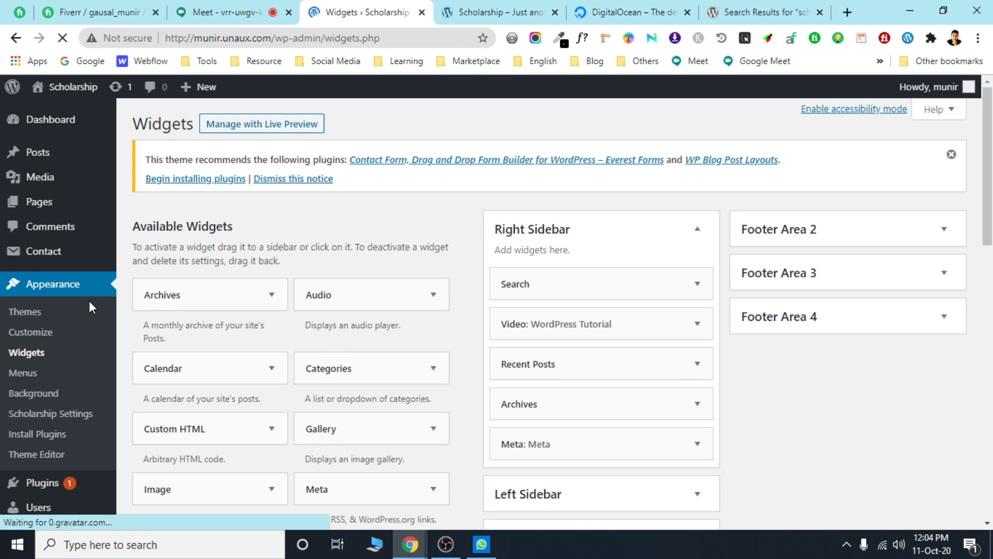
{"action": "left_click", "coordinate": [34, 332]}
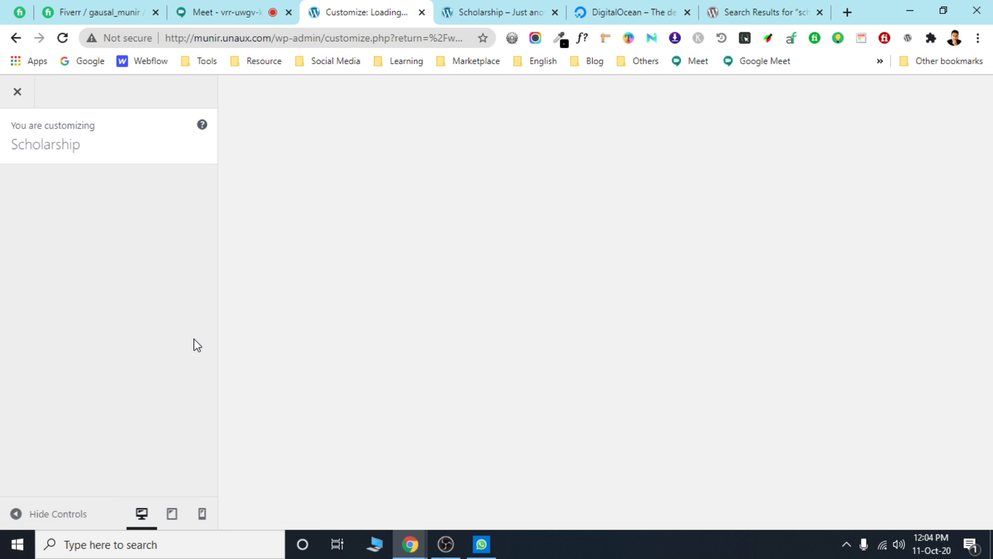
Switch to the Google Meet call, unmute the microphone, and return to the Customizer.
{"action": "left_click", "coordinate": [255, 10]}
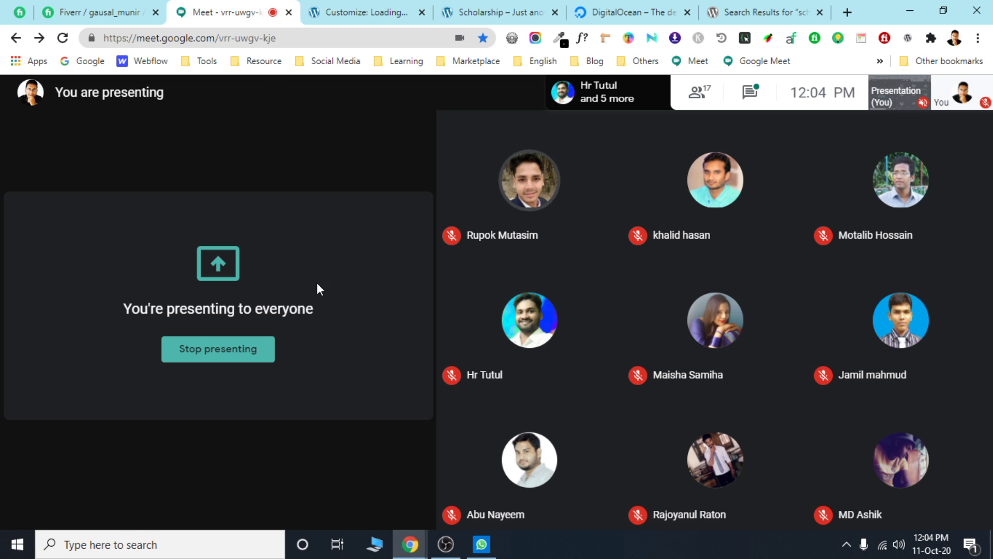
{"action": "left_click", "coordinate": [437, 499]}
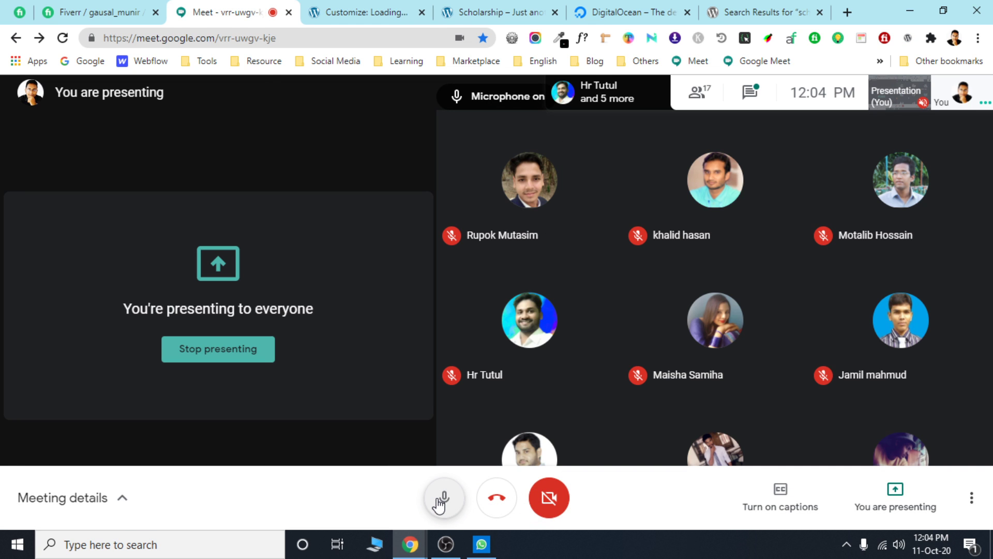
{"action": "left_click", "coordinate": [399, 11]}
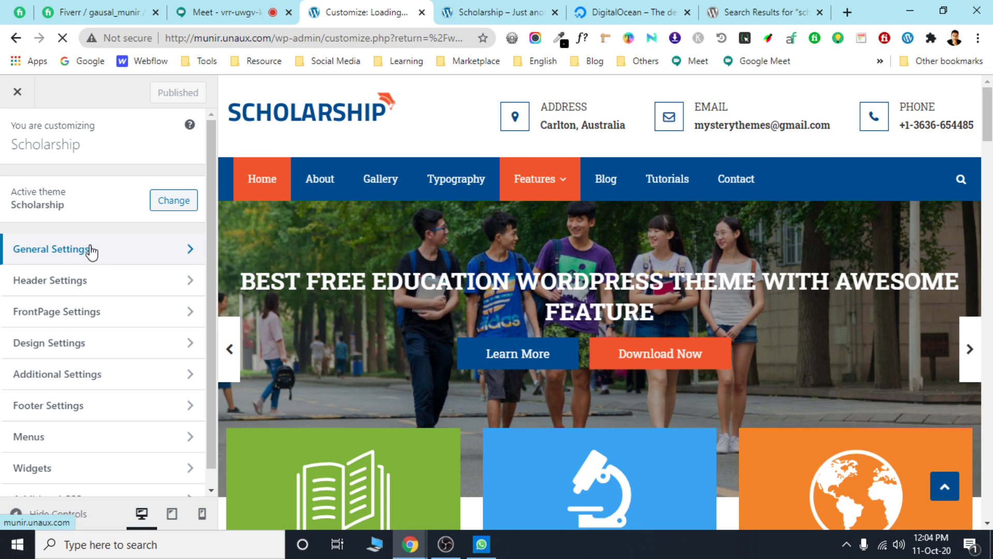
Review the logo, site title, tagline and site icon options in the General Settings' Site Logo/Title/Favicon section.
{"action": "left_click", "coordinate": [91, 251]}
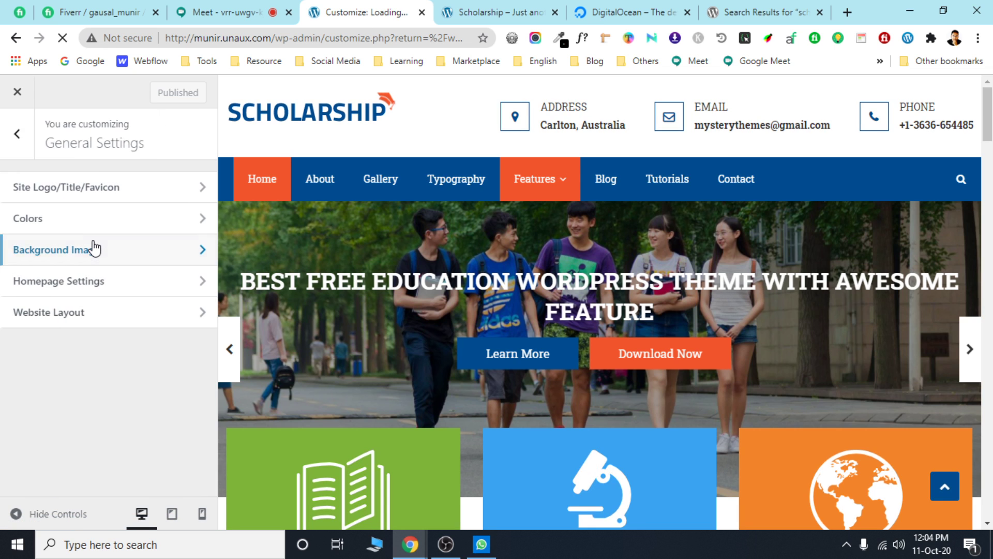
{"action": "left_click", "coordinate": [106, 190]}
{"action": "scroll", "coordinate": [109, 313], "scroll_direction": "down", "scroll_amount": 1}
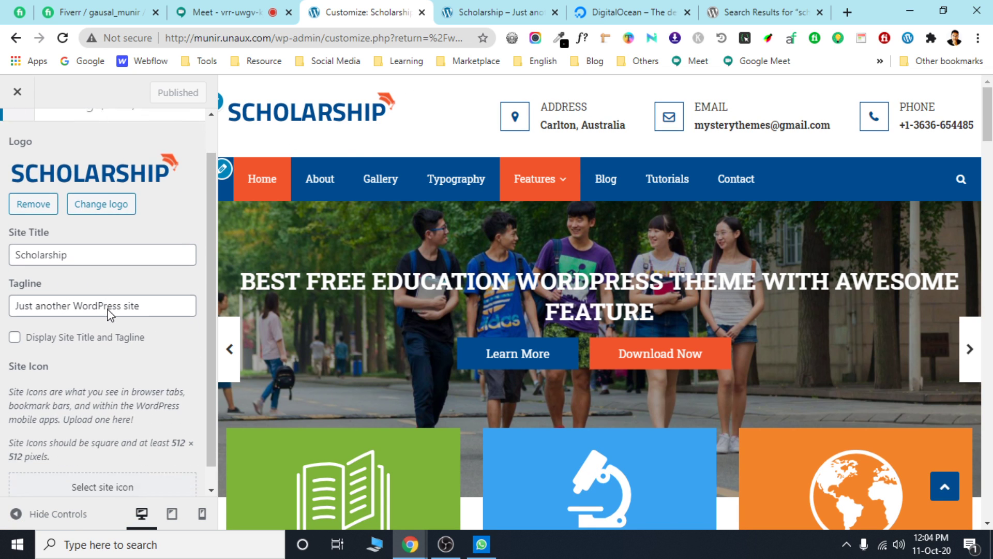
{"action": "scroll", "coordinate": [112, 310], "scroll_direction": "down", "scroll_amount": 1}
{"action": "left_click_drag", "start_coordinate": [161, 285], "coordinate": [6, 291]}
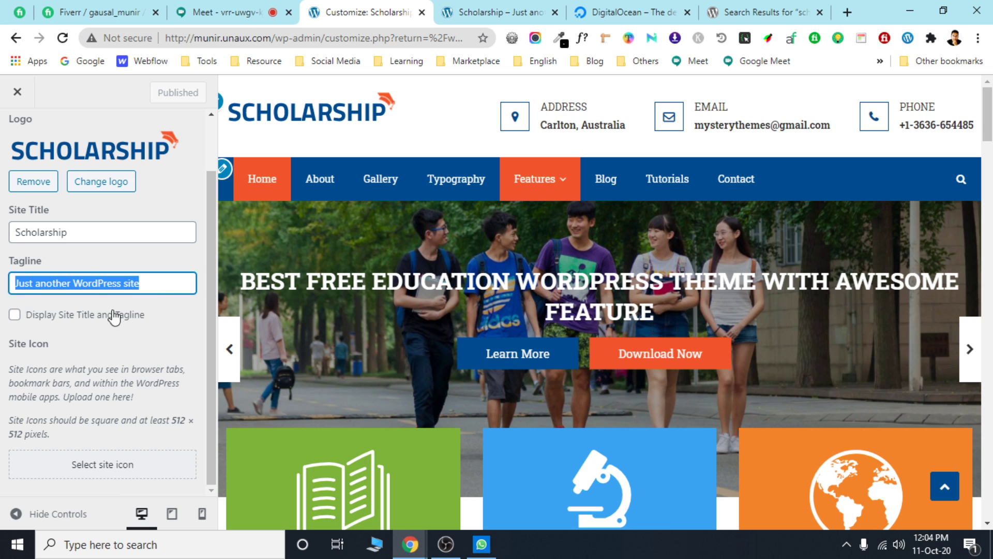
{"action": "scroll", "coordinate": [111, 306], "scroll_direction": "up", "scroll_amount": 2}
{"action": "left_click", "coordinate": [17, 134]}
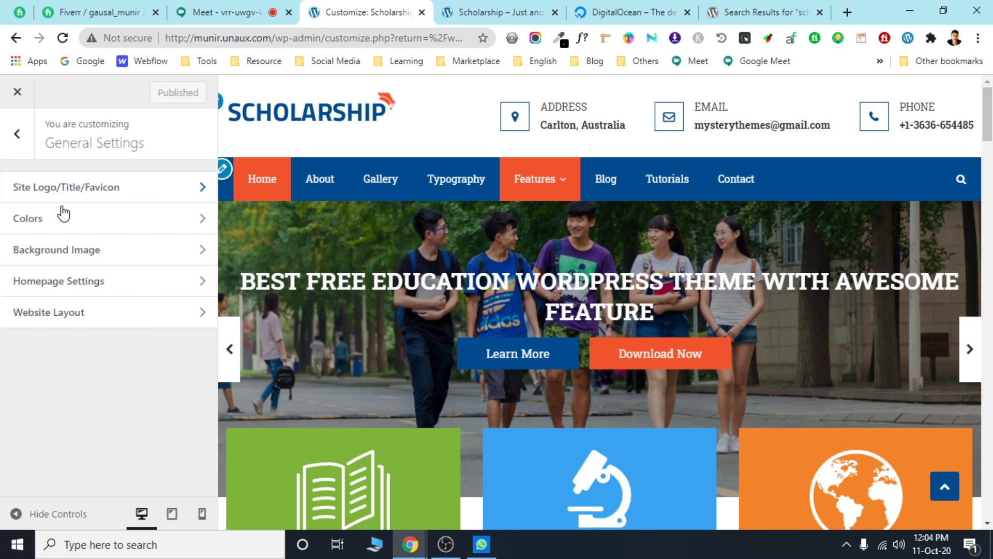
Check the Background Image and Colors sections of General Settings, viewing the Primary Theme Color picker without changing it.
{"action": "left_click", "coordinate": [71, 248]}
{"action": "left_click", "coordinate": [16, 145]}
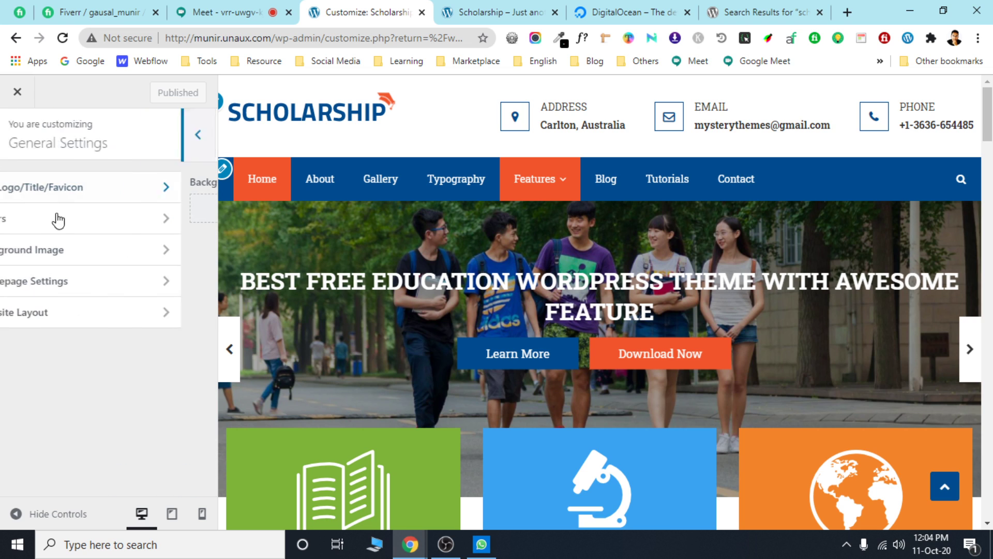
{"action": "left_click", "coordinate": [89, 218]}
{"action": "left_click", "coordinate": [25, 266]}
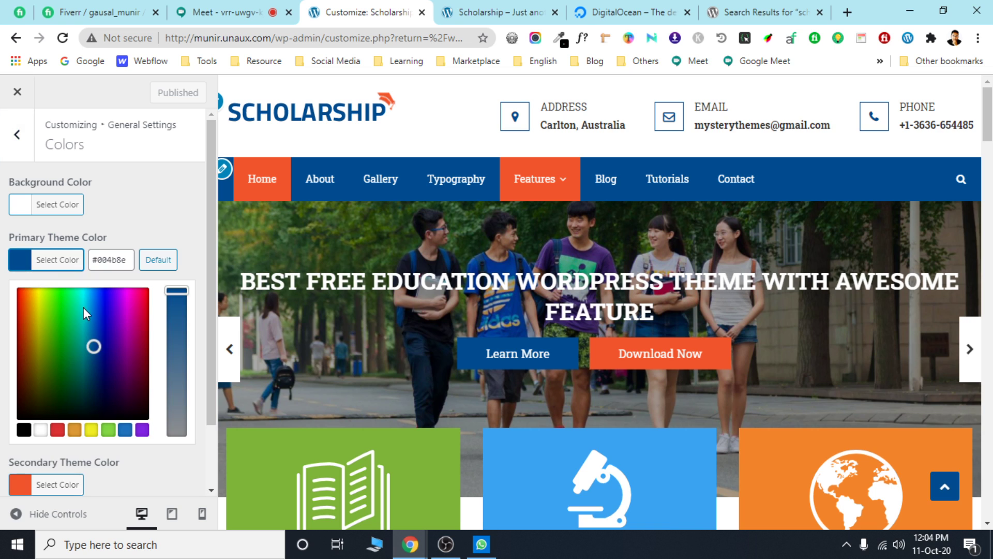
{"action": "left_click", "coordinate": [157, 227]}
{"action": "left_click", "coordinate": [21, 155]}
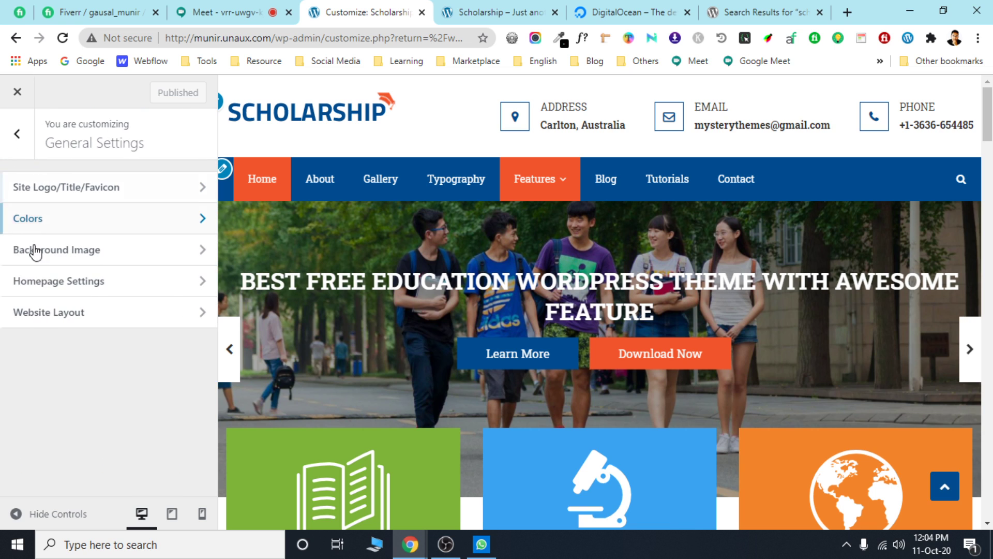
Review the Homepage Settings and the Website Layout choices in General Settings, and return to the main Customizer list.
{"action": "left_click", "coordinate": [50, 282]}
{"action": "scroll", "coordinate": [57, 362], "scroll_direction": "down", "scroll_amount": 1}
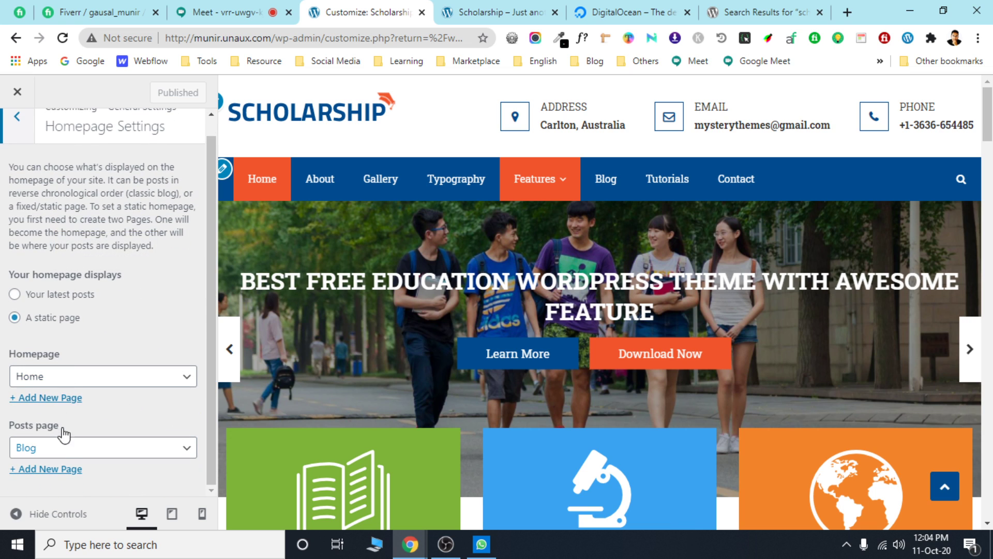
{"action": "left_click", "coordinate": [17, 116]}
{"action": "left_click", "coordinate": [77, 324]}
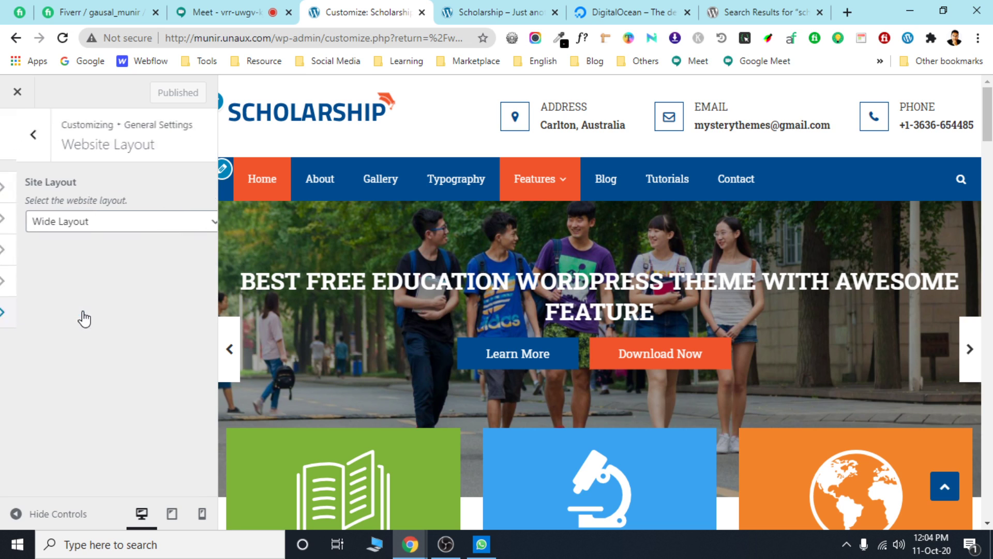
{"action": "left_click", "coordinate": [74, 228]}
{"action": "left_click", "coordinate": [51, 238]}
{"action": "left_click", "coordinate": [17, 135]}
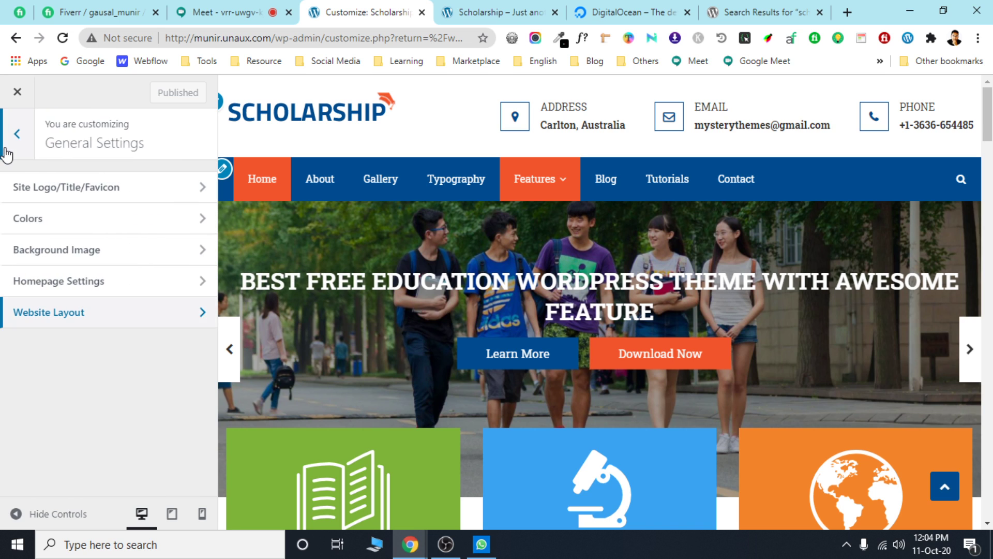
{"action": "left_click", "coordinate": [16, 132]}
Review Header Elements and Additional Header Settings under Header Settings, and return to the main Customizer list.
{"action": "left_click", "coordinate": [49, 282]}
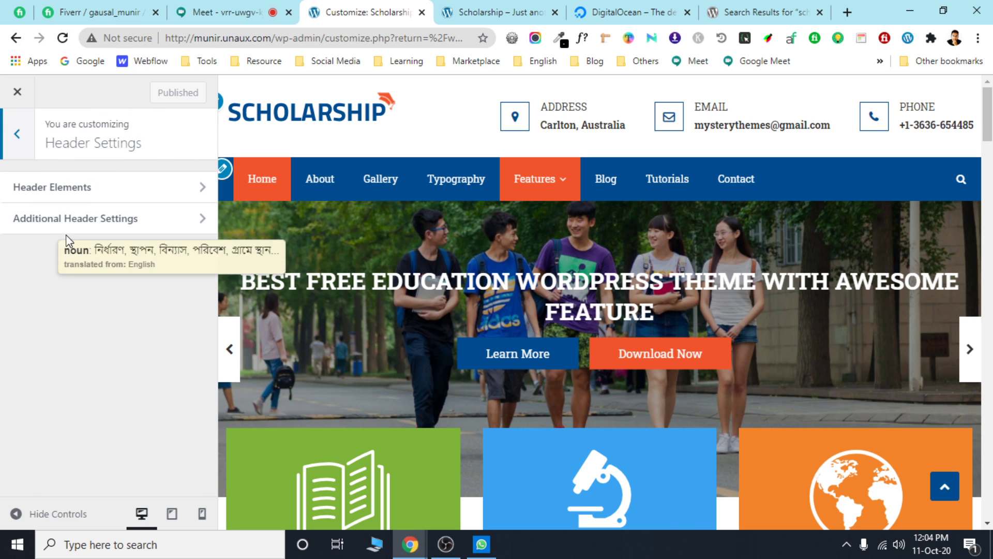
{"action": "left_click", "coordinate": [61, 186]}
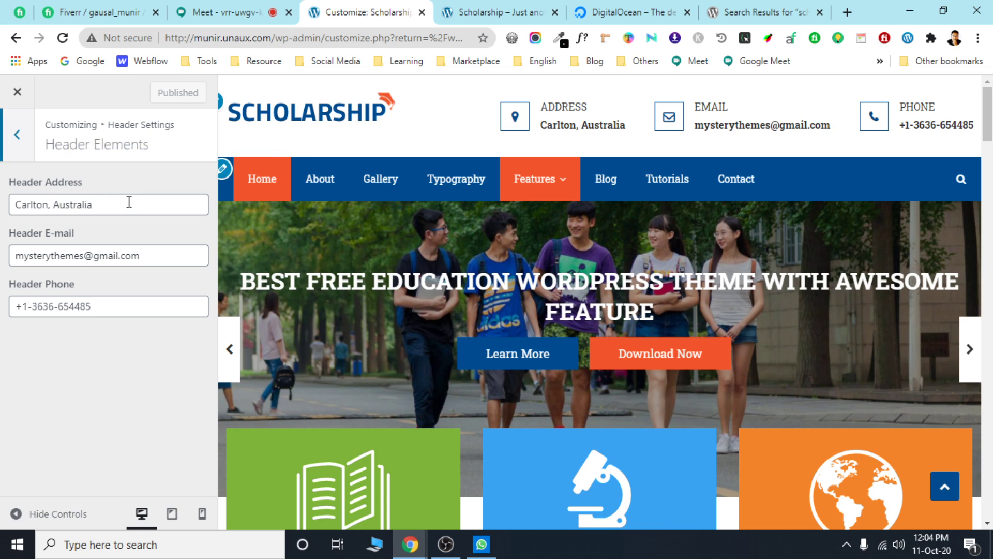
{"action": "left_click", "coordinate": [124, 255]}
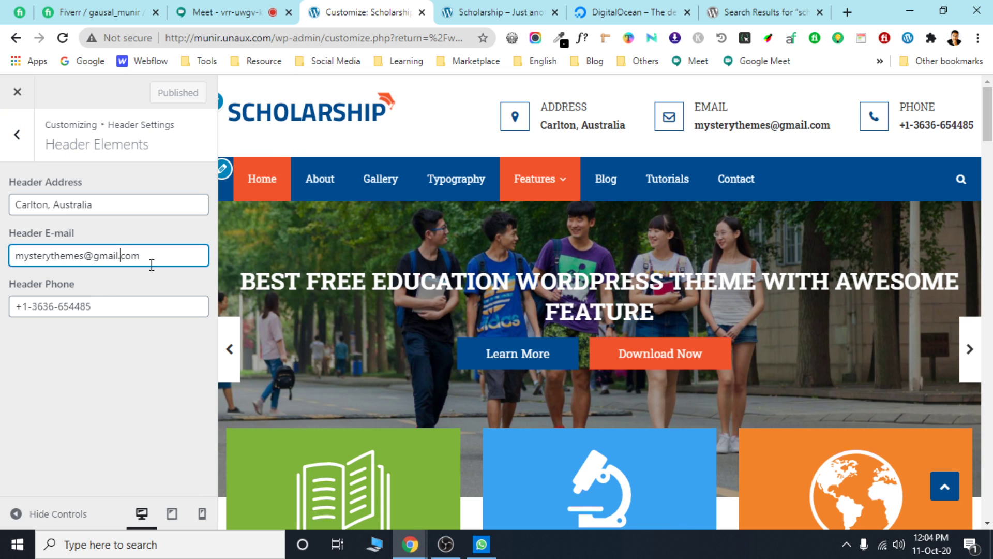
{"action": "left_click", "coordinate": [26, 150]}
{"action": "left_click", "coordinate": [98, 219]}
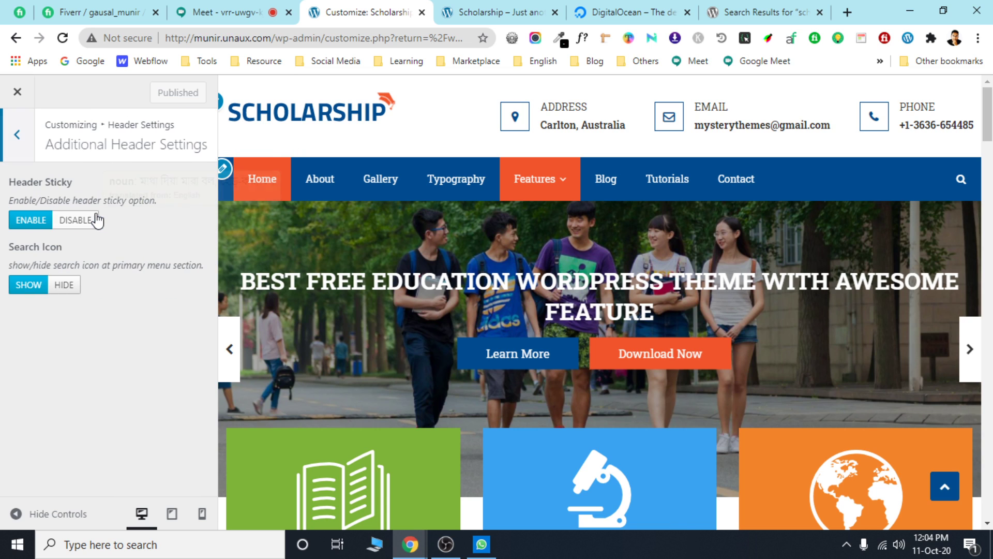
{"action": "left_click", "coordinate": [7, 139]}
{"action": "left_click", "coordinate": [7, 136]}
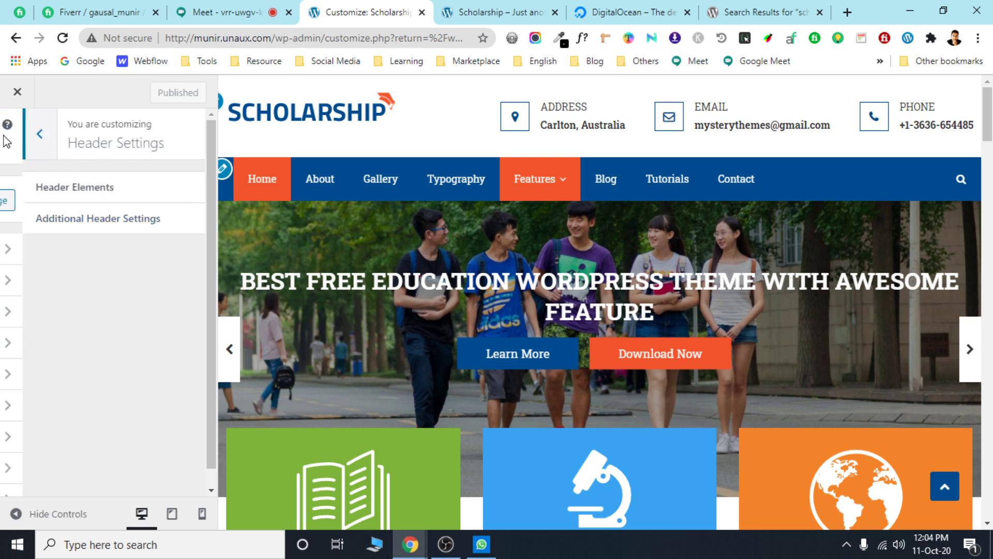
View the Slider Category choices in the FrontPage Slider Settings, keep Slider, and return to the main Customizer list.
{"action": "left_click", "coordinate": [58, 312]}
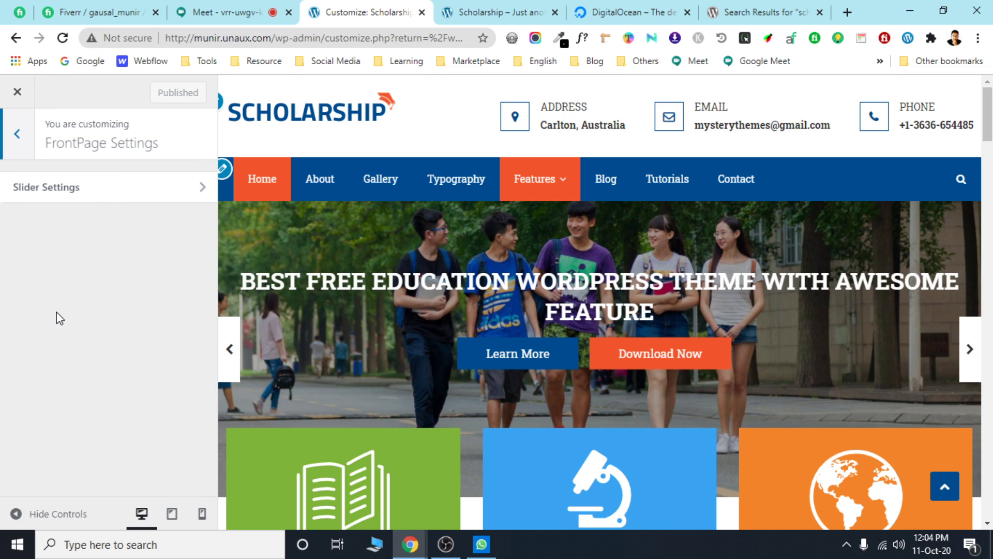
{"action": "left_click", "coordinate": [92, 201]}
{"action": "left_click", "coordinate": [80, 220]}
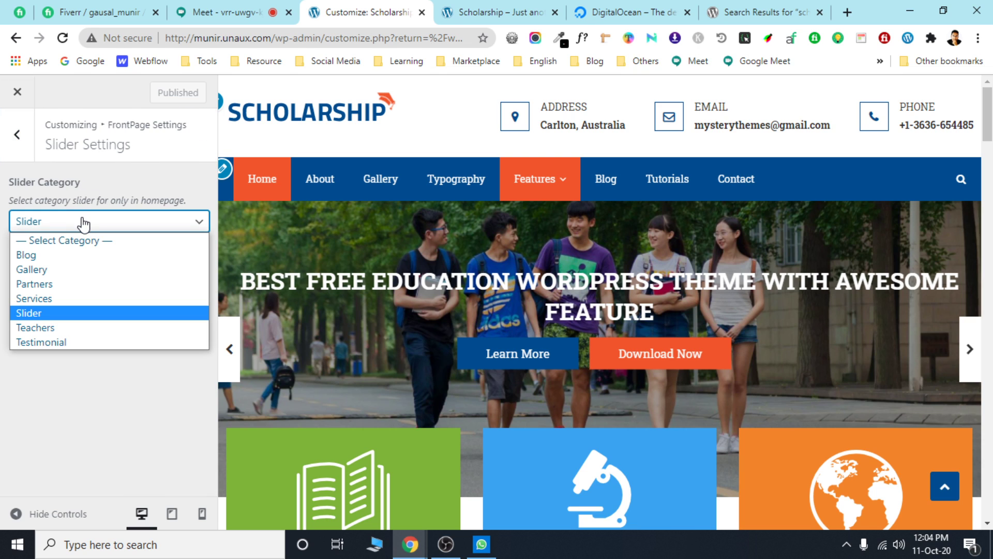
{"action": "left_click", "coordinate": [83, 224]}
{"action": "left_click", "coordinate": [26, 151]}
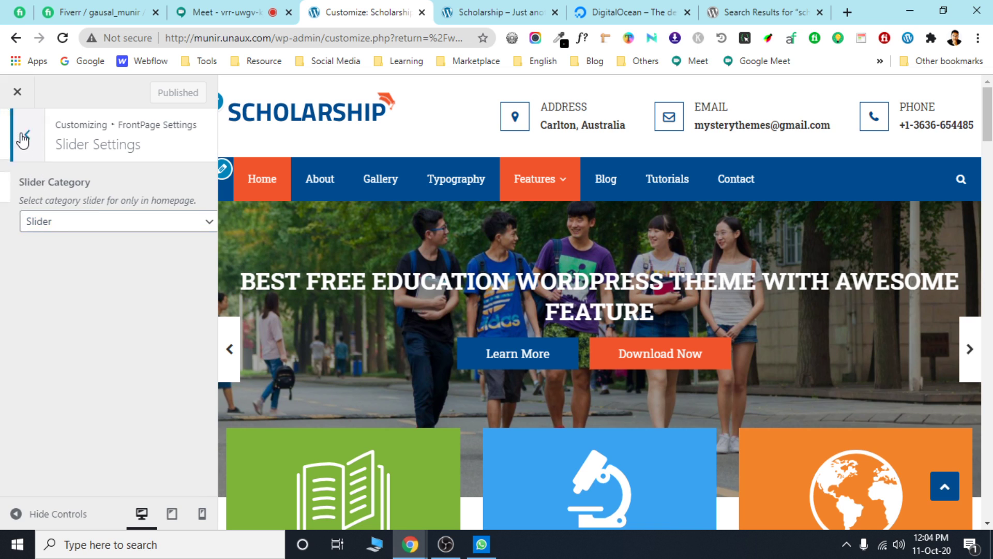
{"action": "left_click", "coordinate": [18, 134]}
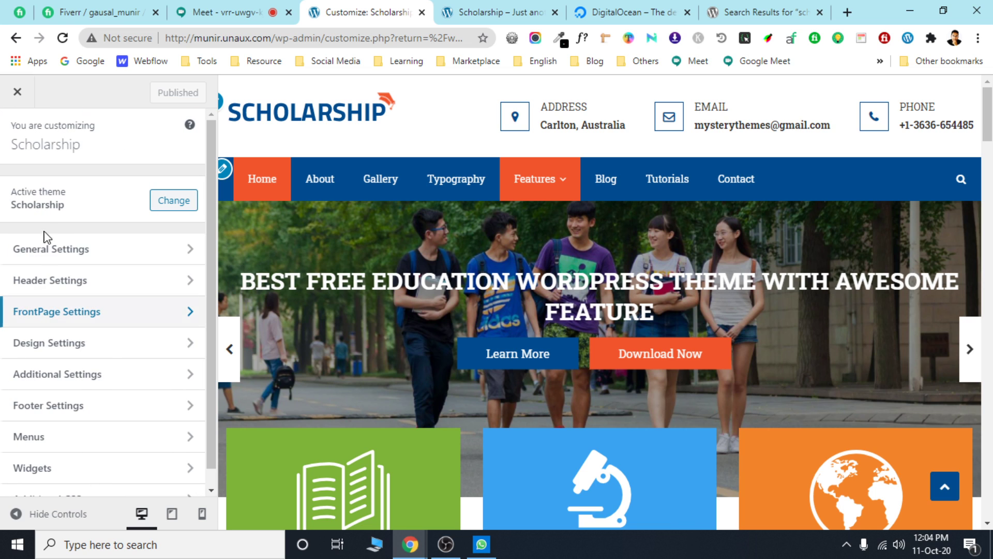
Review the Archive, Page and Post sections under Design Settings, and return to the main Customizer list.
{"action": "left_click", "coordinate": [72, 347]}
{"action": "left_click", "coordinate": [79, 189]}
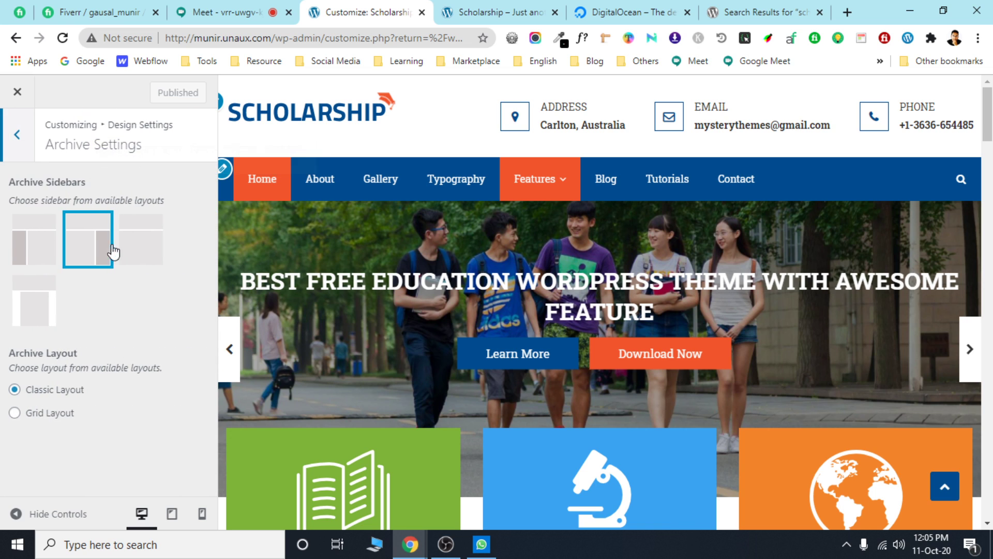
{"action": "left_click", "coordinate": [17, 137]}
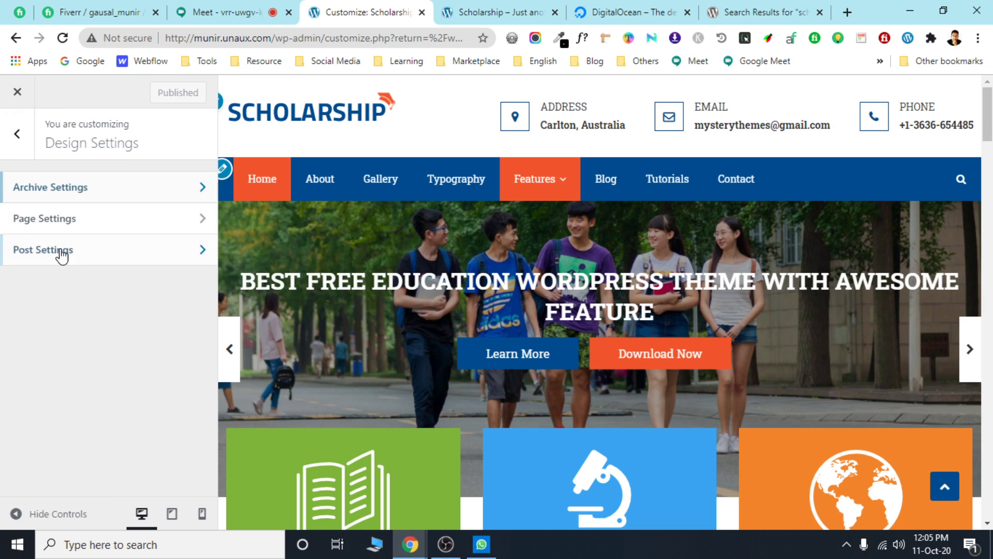
{"action": "left_click", "coordinate": [85, 226]}
{"action": "left_click", "coordinate": [6, 155]}
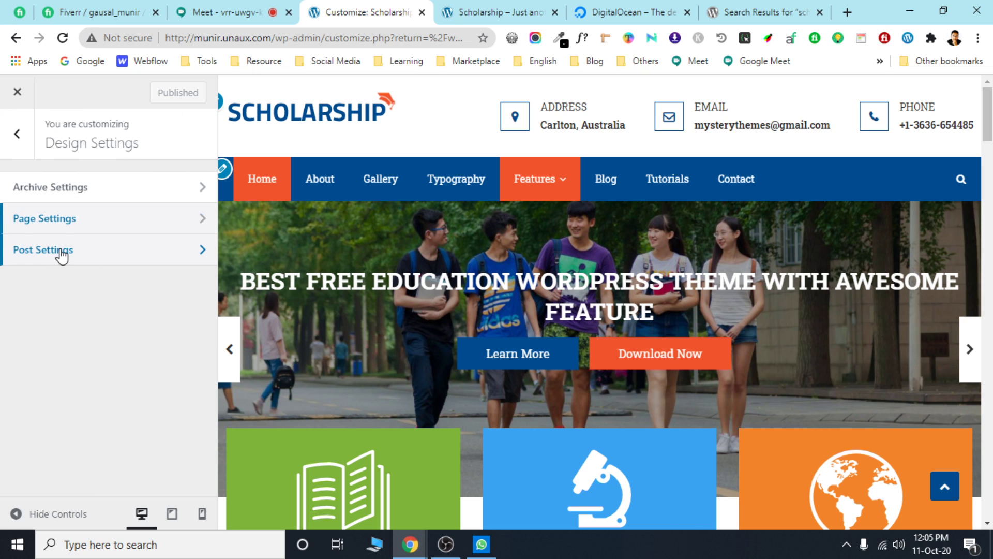
{"action": "left_click", "coordinate": [60, 251]}
{"action": "left_click", "coordinate": [13, 143]}
{"action": "left_click", "coordinate": [13, 144]}
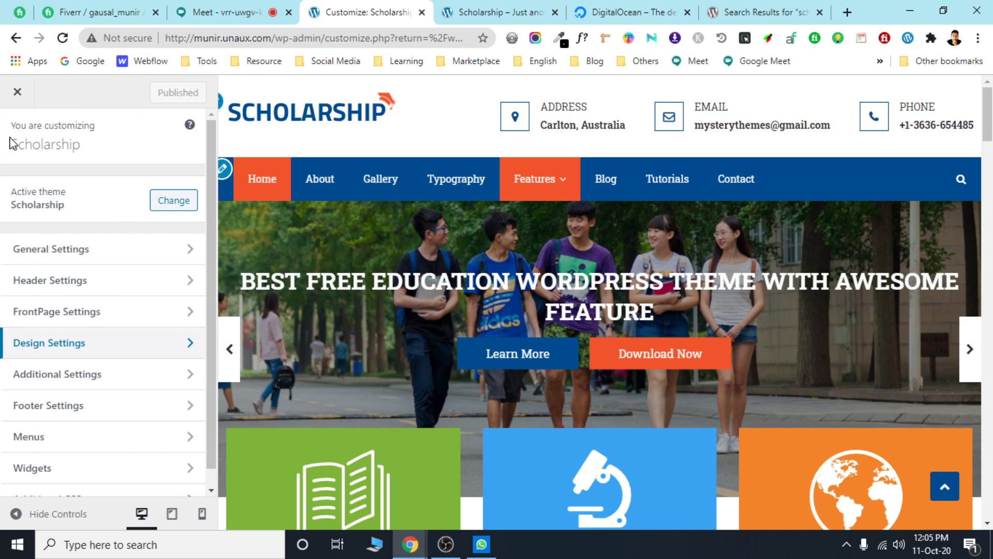
Review the Footer Widget Settings for visibility and layout options, and return to the main Customizer list.
{"action": "scroll", "coordinate": [68, 352], "scroll_direction": "down", "scroll_amount": 1}
{"action": "left_click", "coordinate": [69, 386]}
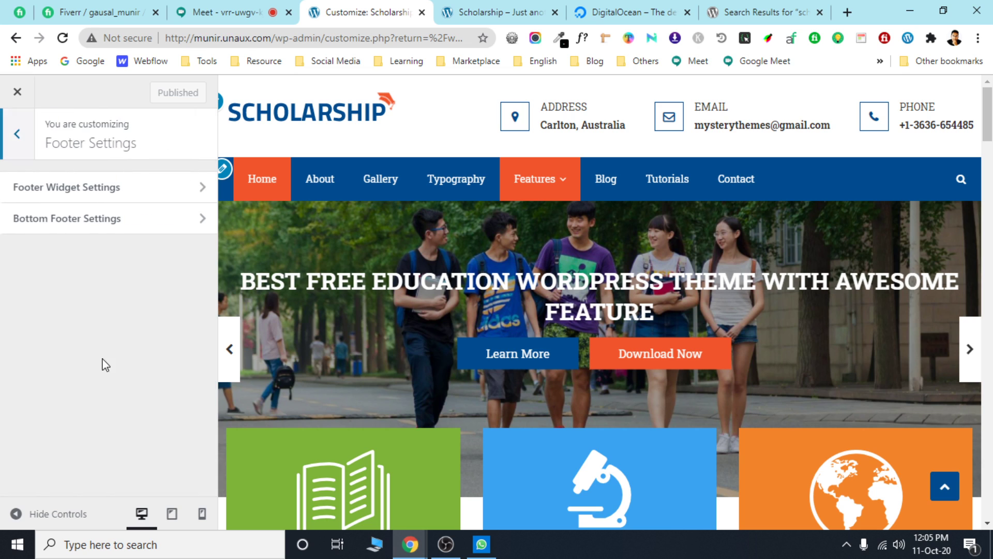
{"action": "left_click", "coordinate": [75, 197]}
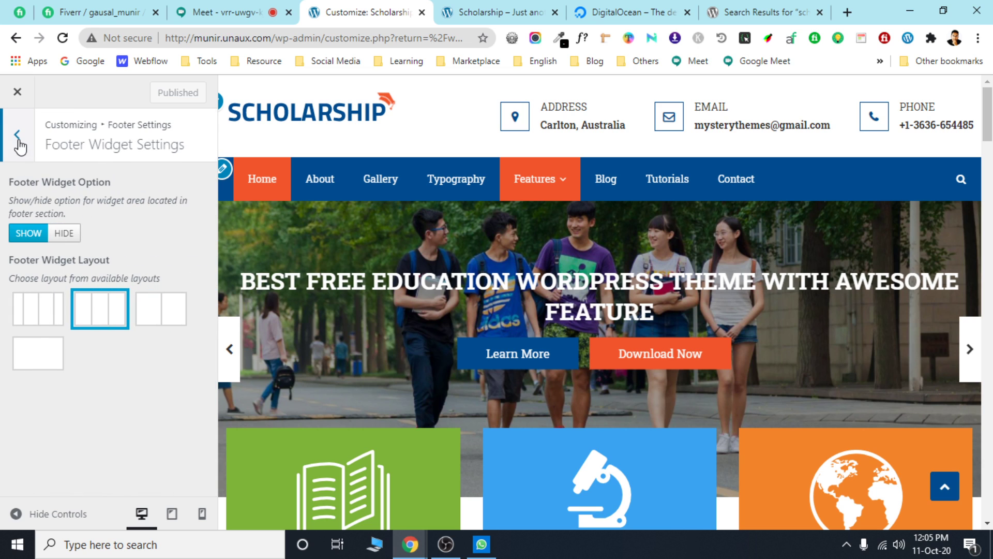
{"action": "left_click", "coordinate": [17, 136]}
{"action": "left_click", "coordinate": [17, 136]}
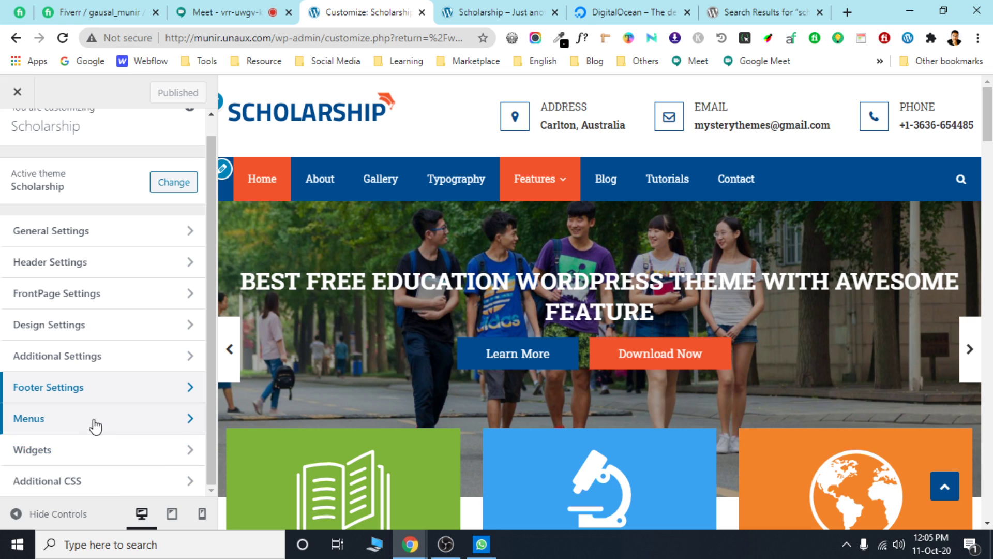
Open the Homepage Section Area in the Customizer's Widgets section to view its widget list.
{"action": "left_click", "coordinate": [66, 451]}
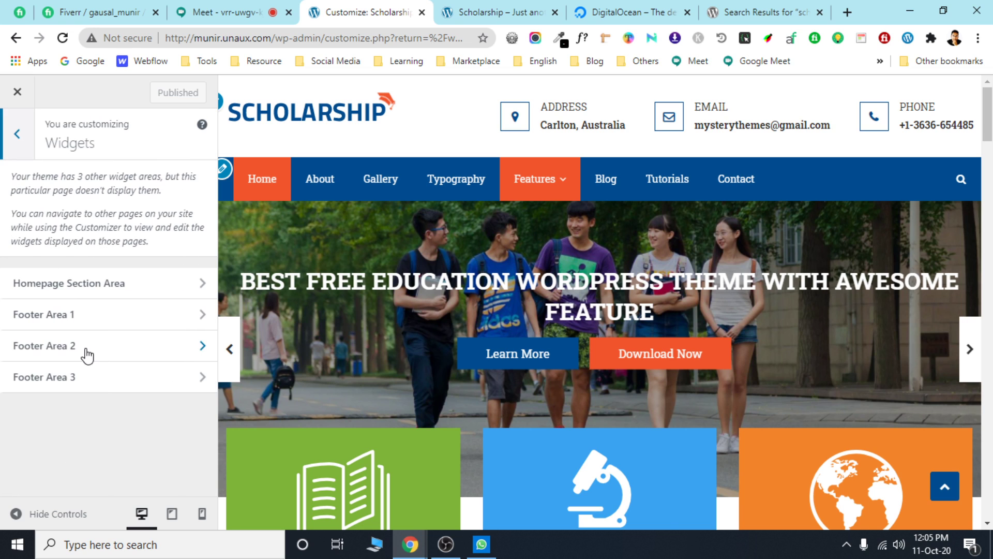
{"action": "left_click", "coordinate": [95, 290]}
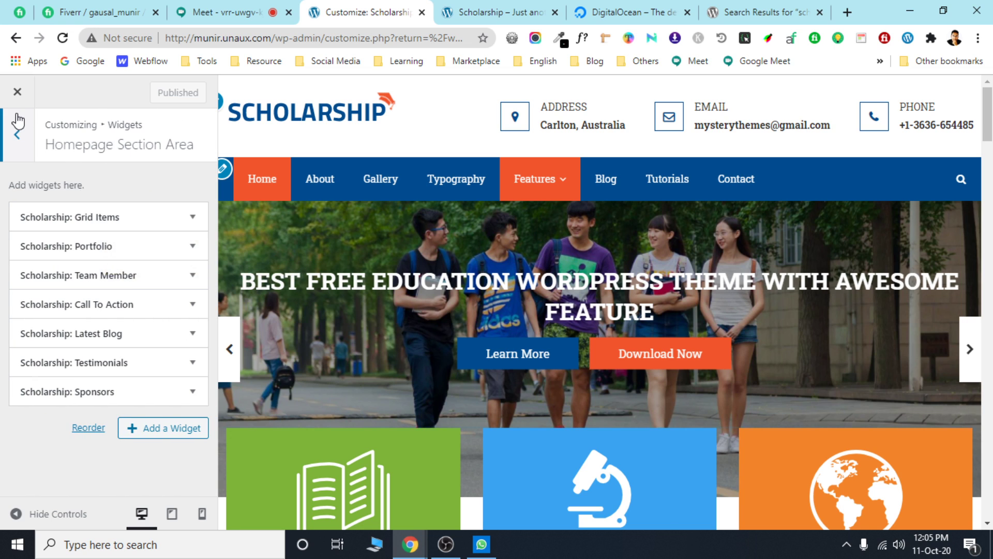
Leave the Customizer and open the post Categories page to review the list of categories.
{"action": "left_click", "coordinate": [15, 132]}
{"action": "left_click", "coordinate": [14, 132]}
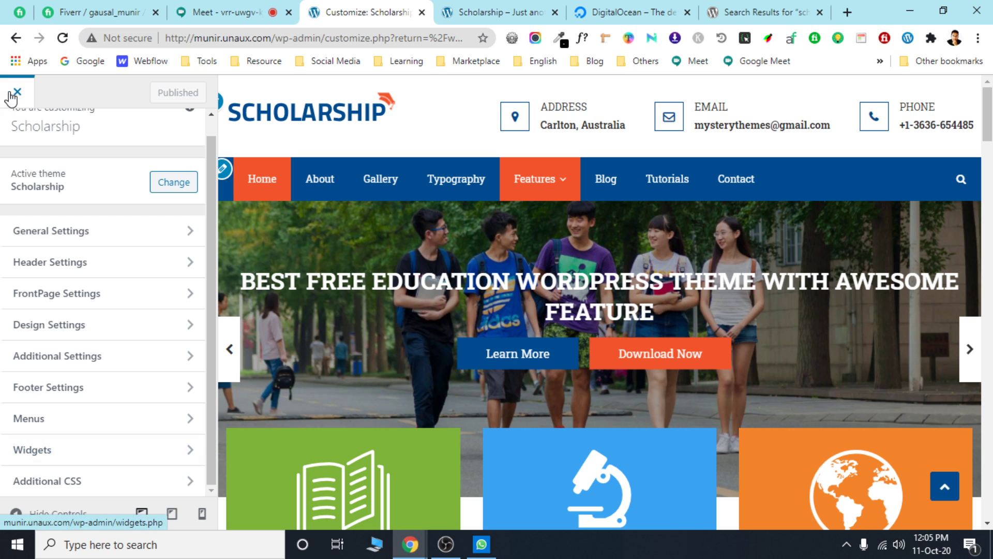
{"action": "left_click", "coordinate": [11, 98]}
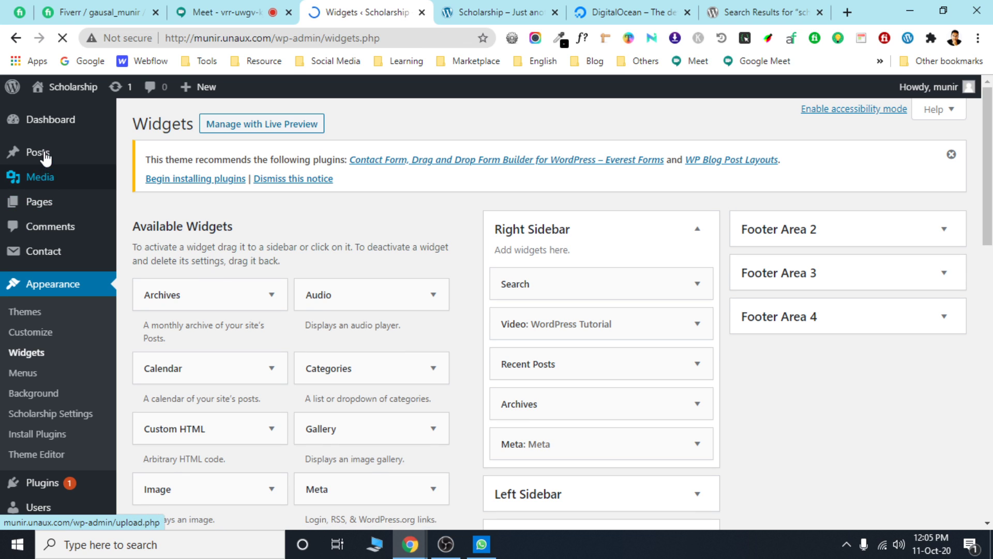
{"action": "mouse_move", "coordinate": [46, 155]}
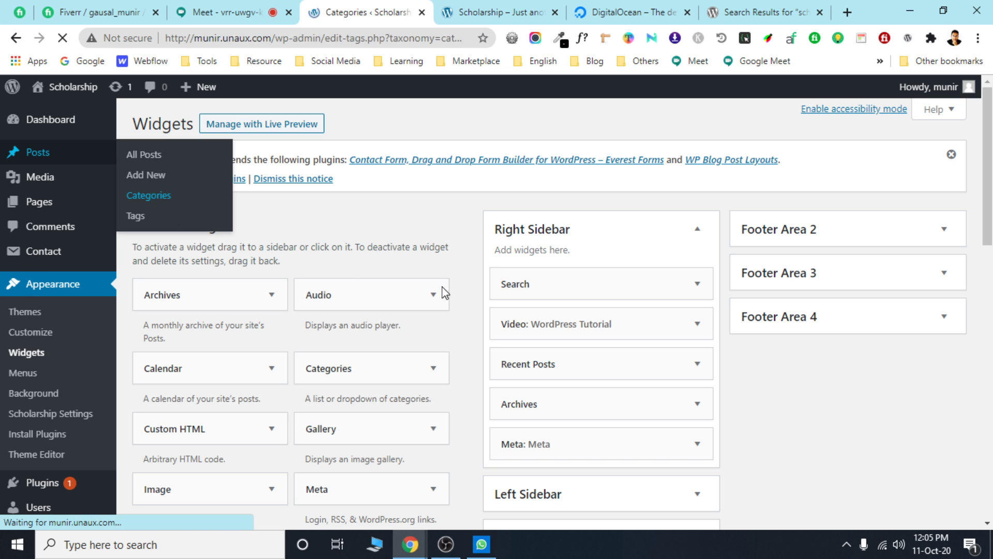
{"action": "scroll", "coordinate": [388, 370], "scroll_direction": "down", "scroll_amount": 3}
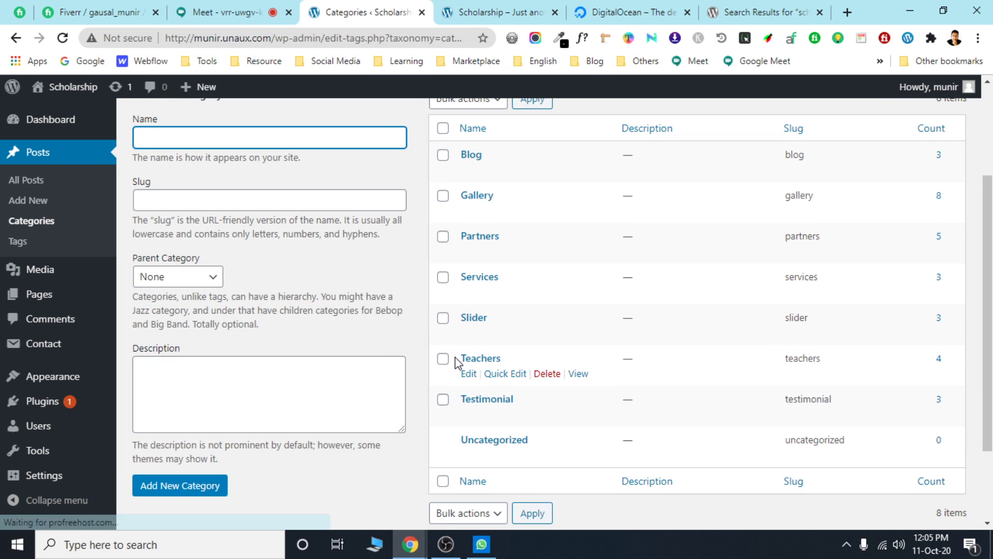
{"action": "scroll", "coordinate": [454, 359], "scroll_direction": "down", "scroll_amount": 1}
{"action": "scroll", "coordinate": [454, 359], "scroll_direction": "up", "scroll_amount": 4}
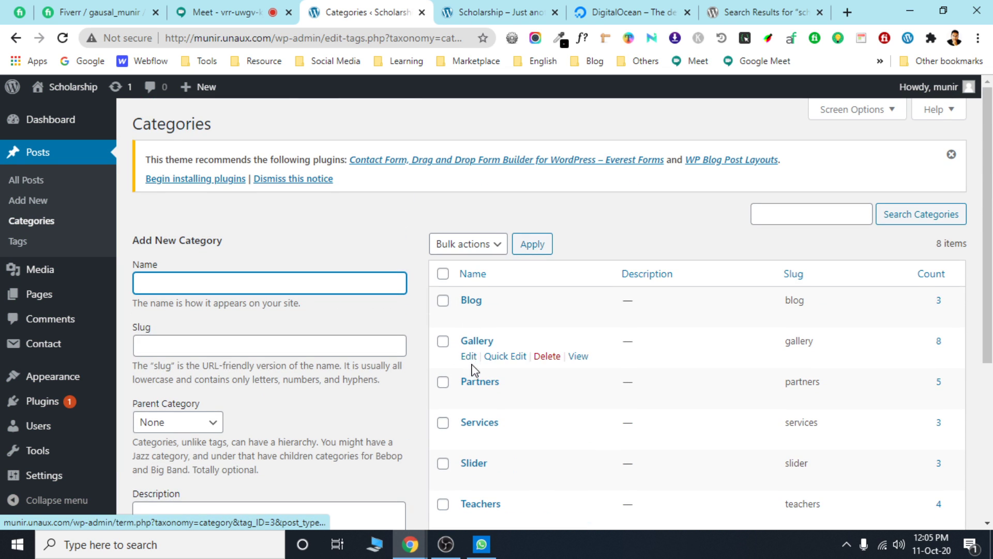
Open the Services category in Quick Edit and update it with its existing name and slug.
{"action": "left_click", "coordinate": [503, 438]}
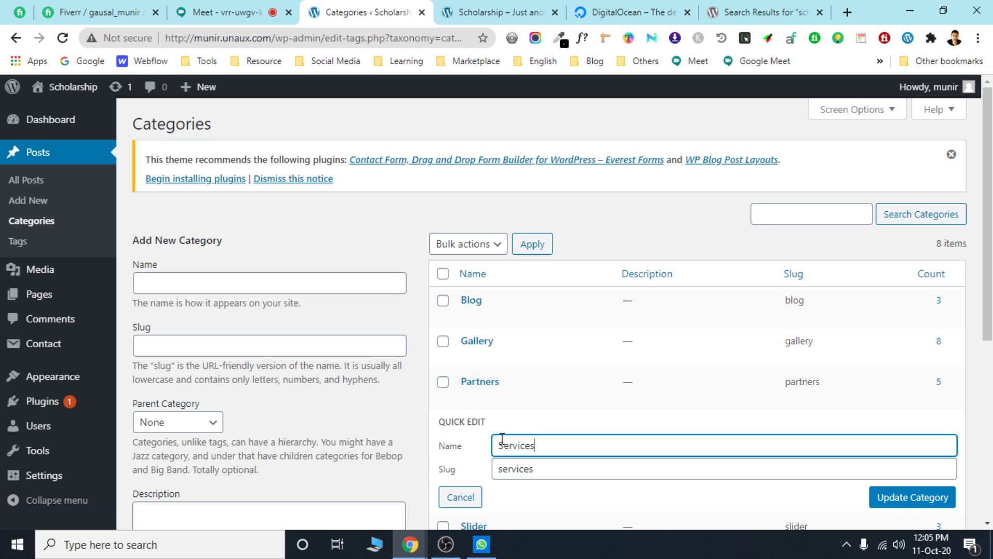
{"action": "scroll", "coordinate": [503, 437], "scroll_direction": "down", "scroll_amount": 3}
{"action": "left_click", "coordinate": [902, 353]}
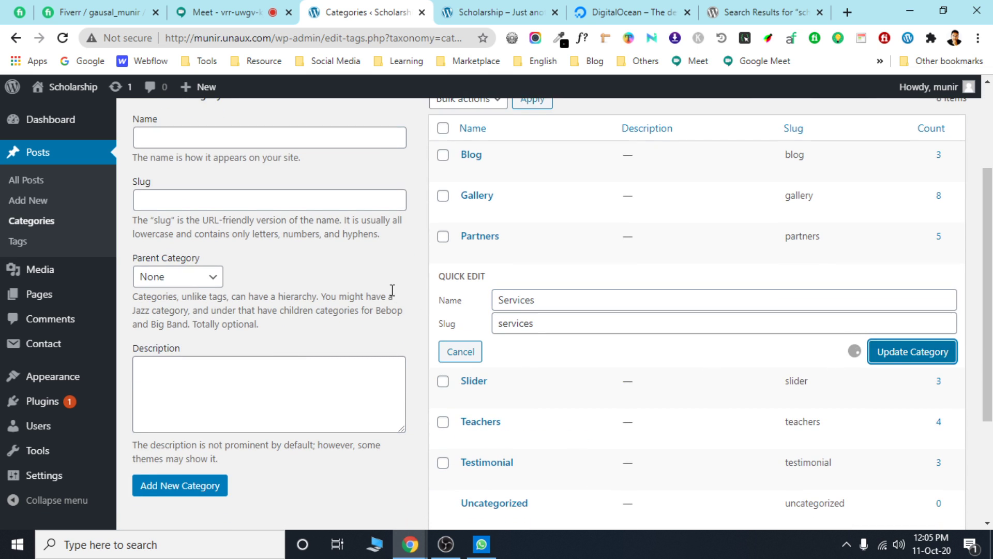
{"action": "scroll", "coordinate": [77, 222], "scroll_direction": "up", "scroll_amount": 3}
Open the list of all posts and examine the demo posts with their assigned categories, comments and dates.
{"action": "left_click", "coordinate": [34, 187]}
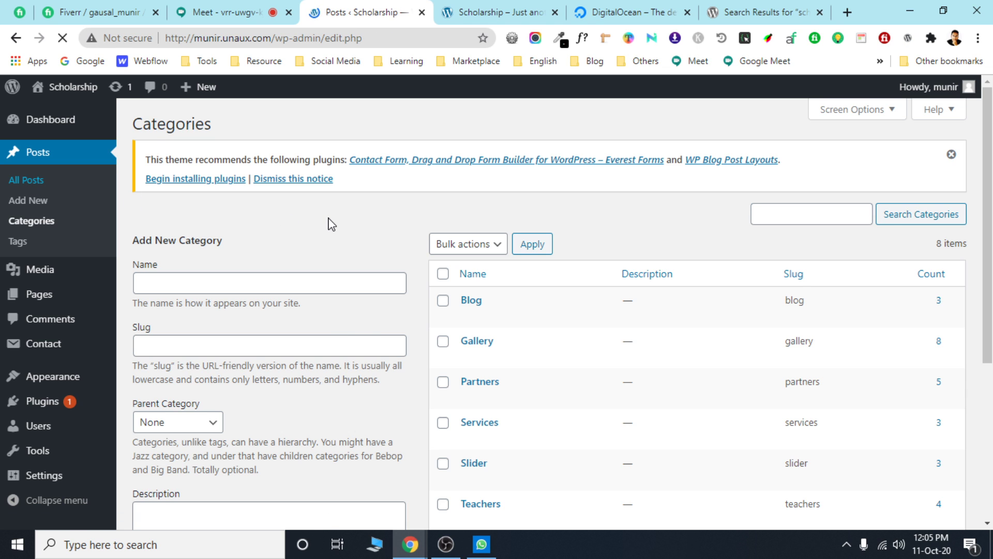
{"action": "scroll", "coordinate": [306, 250], "scroll_direction": "down", "scroll_amount": 3}
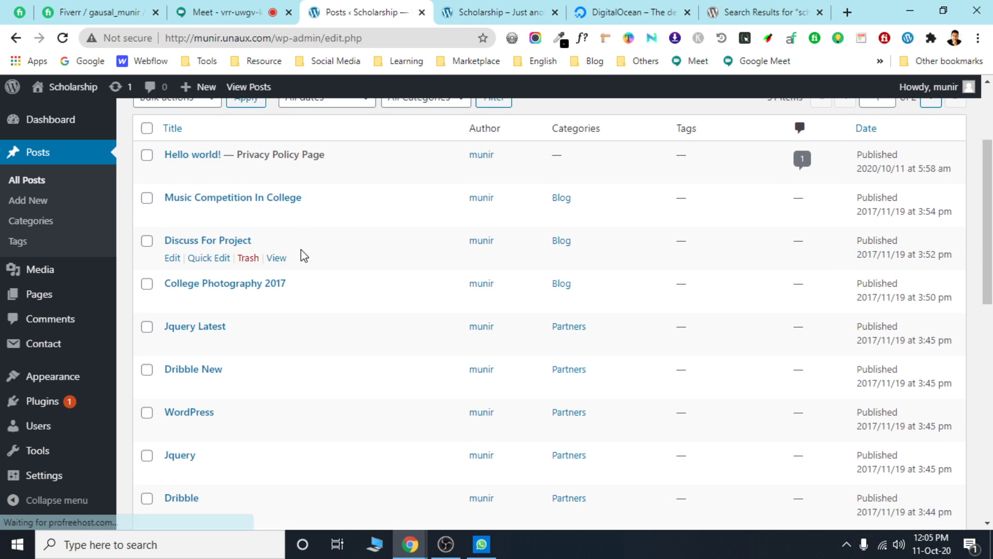
{"action": "scroll", "coordinate": [300, 253], "scroll_direction": "down", "scroll_amount": 10}
{"action": "scroll", "coordinate": [297, 248], "scroll_direction": "up", "scroll_amount": 8}
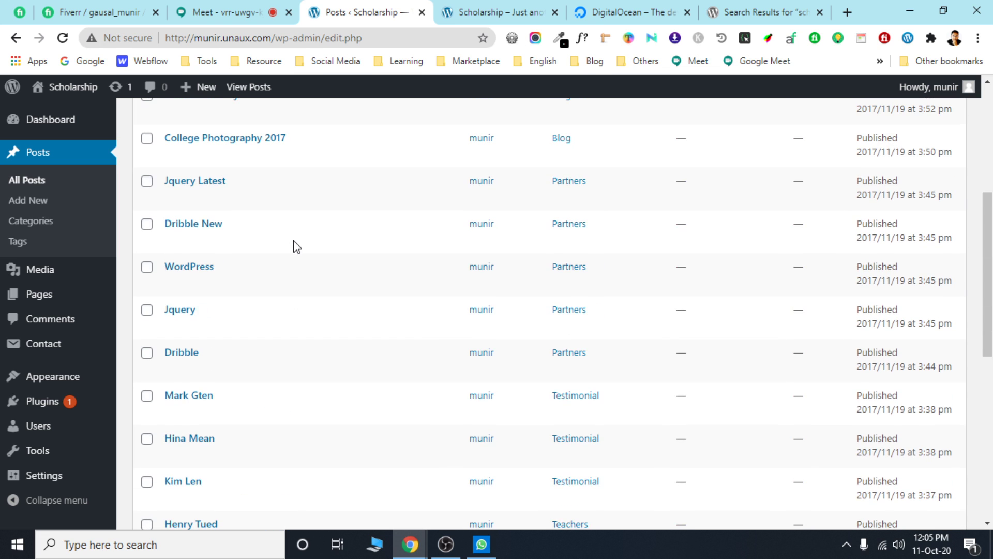
{"action": "scroll", "coordinate": [296, 246], "scroll_direction": "up", "scroll_amount": 2}
{"action": "scroll", "coordinate": [672, 283], "scroll_direction": "up", "scroll_amount": 4}
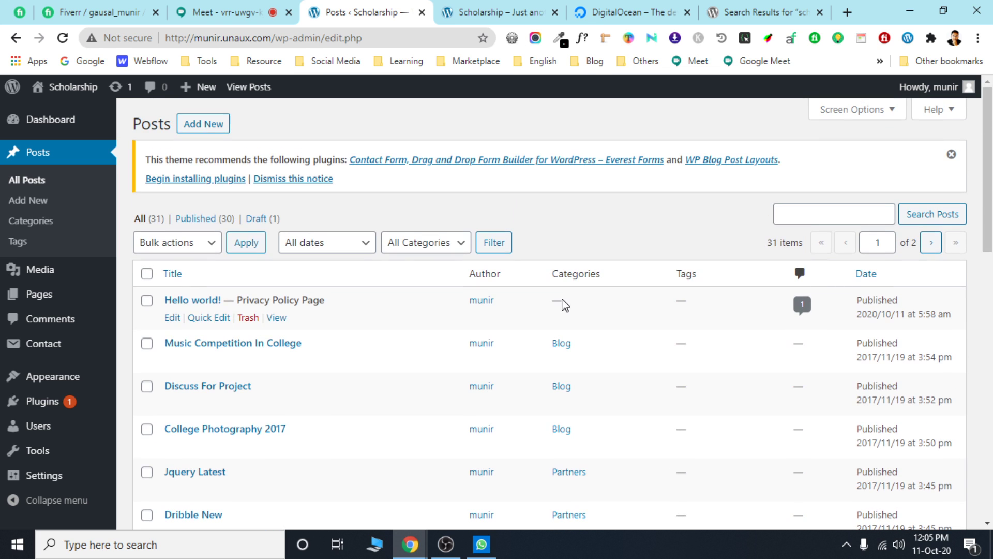
{"action": "scroll", "coordinate": [805, 351], "scroll_direction": "down", "scroll_amount": 3}
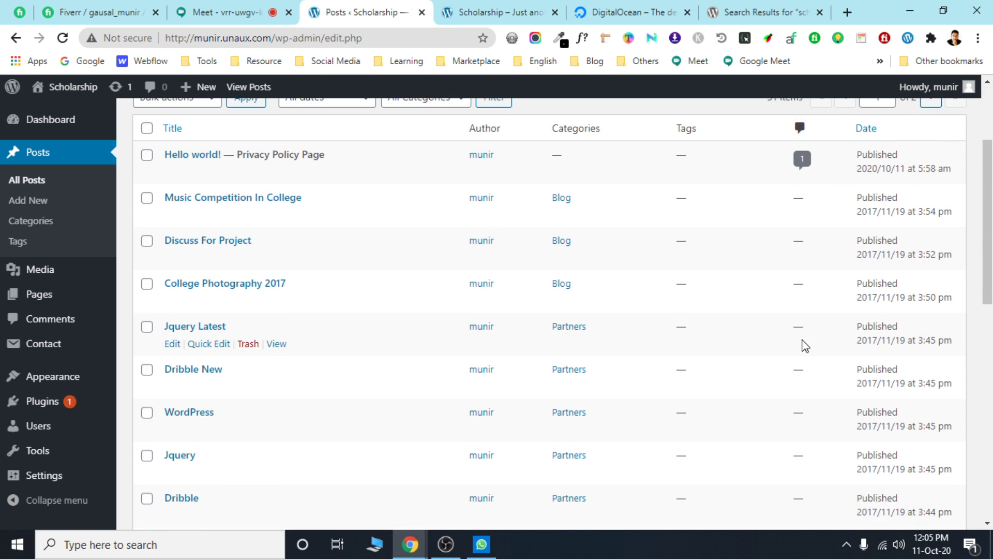
{"action": "scroll", "coordinate": [802, 299], "scroll_direction": "down", "scroll_amount": 10}
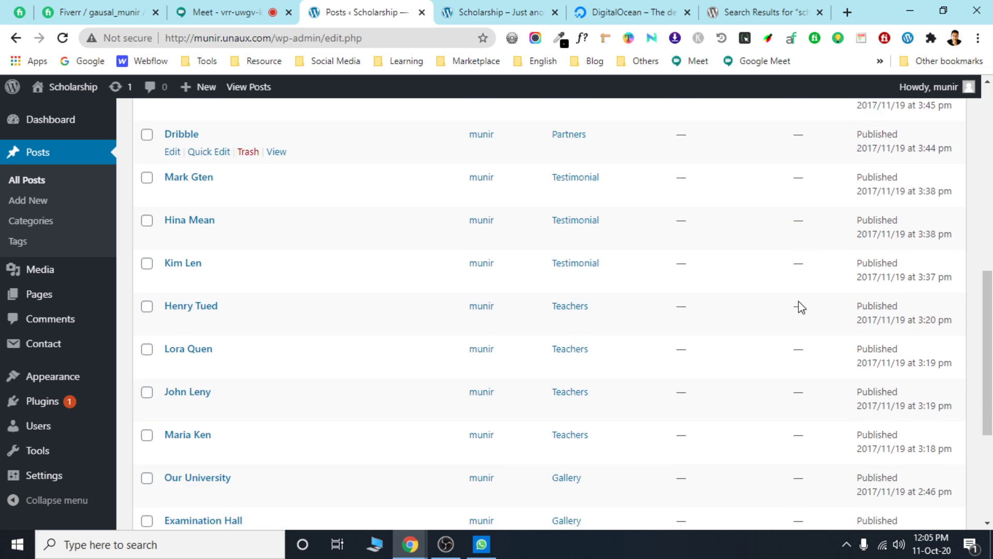
{"action": "scroll", "coordinate": [802, 307], "scroll_direction": "down", "scroll_amount": 2}
{"action": "scroll", "coordinate": [794, 399], "scroll_direction": "up", "scroll_amount": 11}
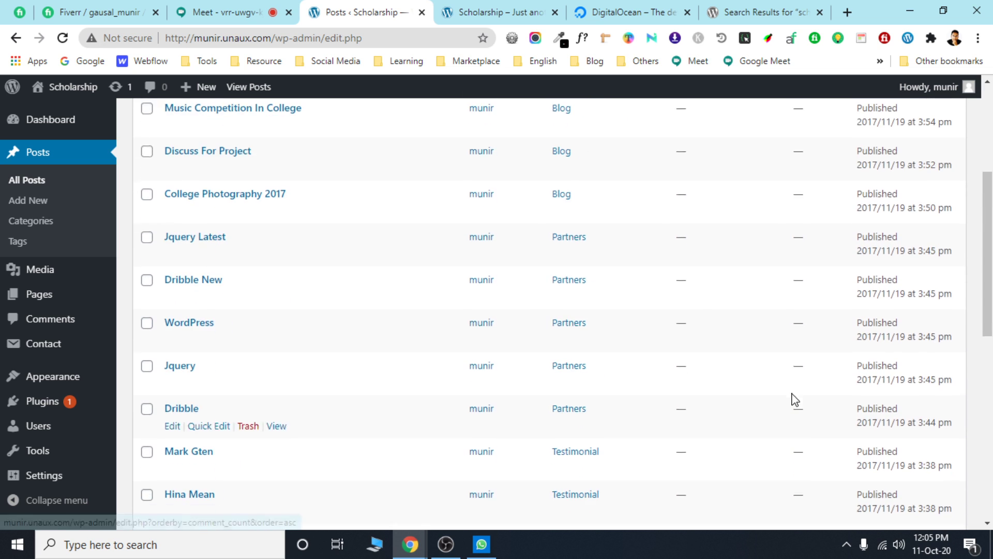
{"action": "scroll", "coordinate": [430, 339], "scroll_direction": "down", "scroll_amount": 3}
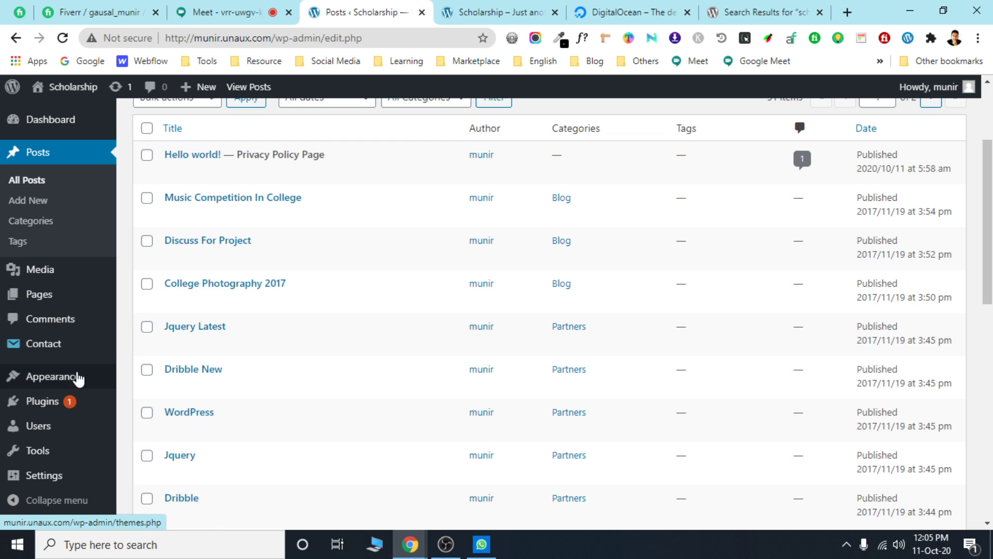
Open the Widgets page of the WordPress admin and look over its widget areas.
{"action": "mouse_move", "coordinate": [77, 383]}
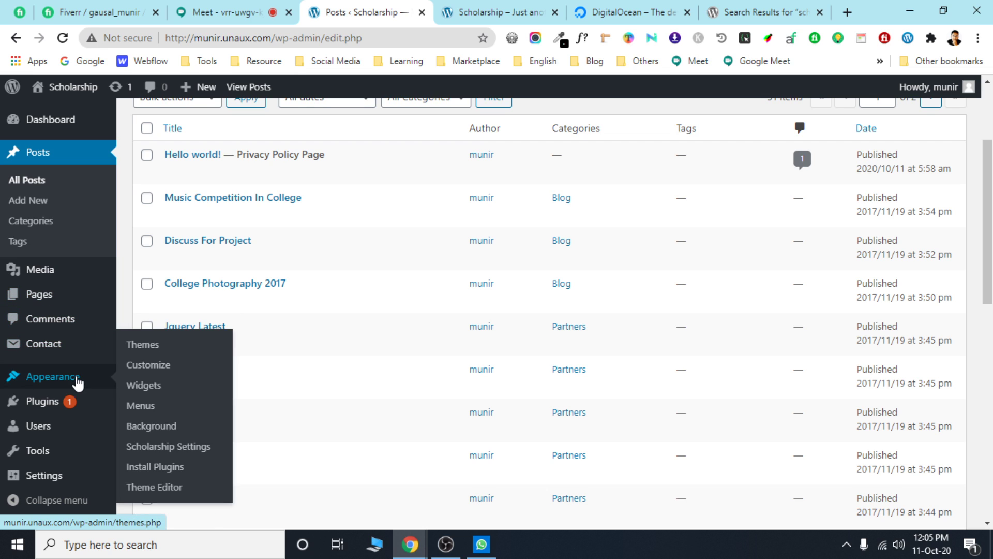
{"action": "left_click", "coordinate": [155, 391]}
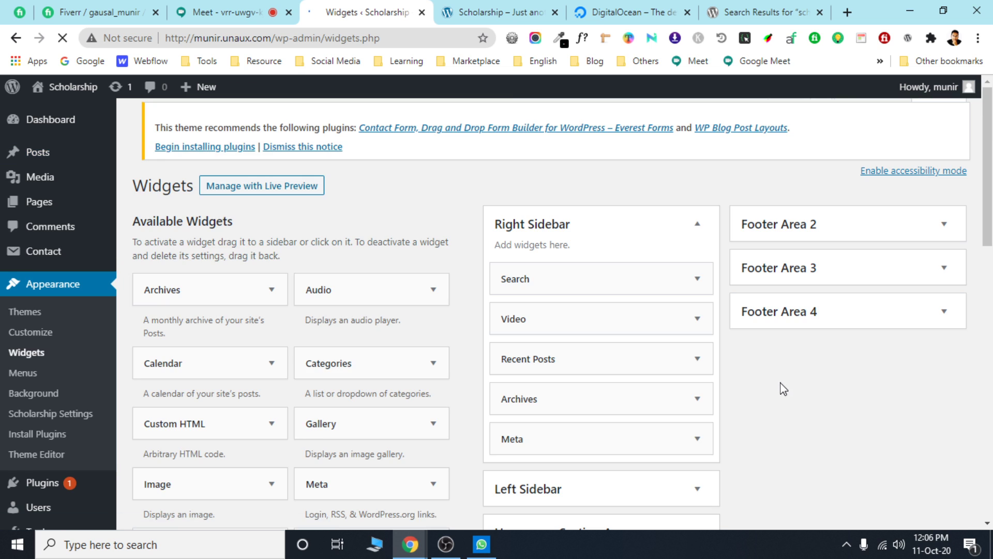
{"action": "scroll", "coordinate": [492, 355], "scroll_direction": "down", "scroll_amount": 4}
{"action": "scroll", "coordinate": [477, 299], "scroll_direction": "up", "scroll_amount": 5}
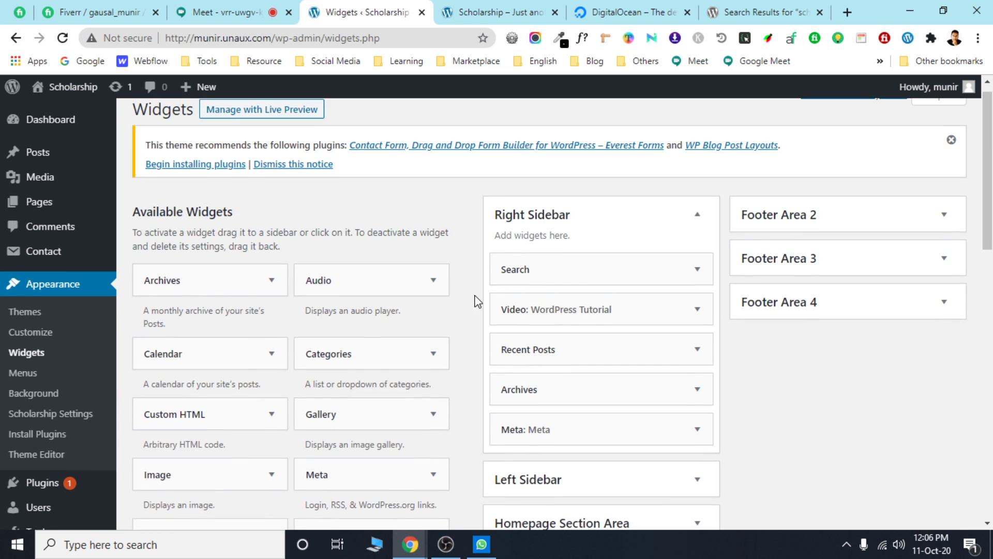
Switch to the live Scholarship site and look through the front page sections down to Our Partners.
{"action": "left_click", "coordinate": [541, 10]}
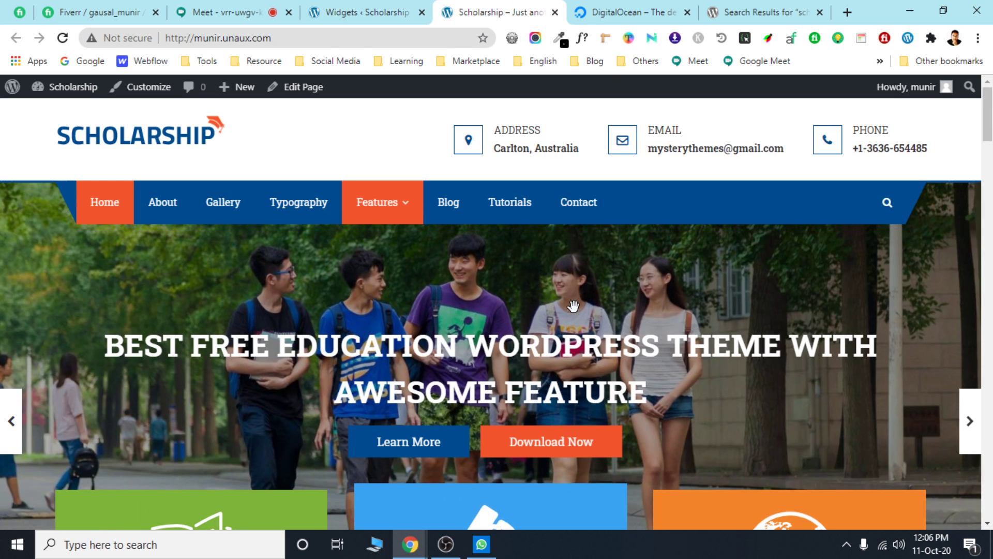
{"action": "scroll", "coordinate": [784, 274], "scroll_direction": "down", "scroll_amount": 15}
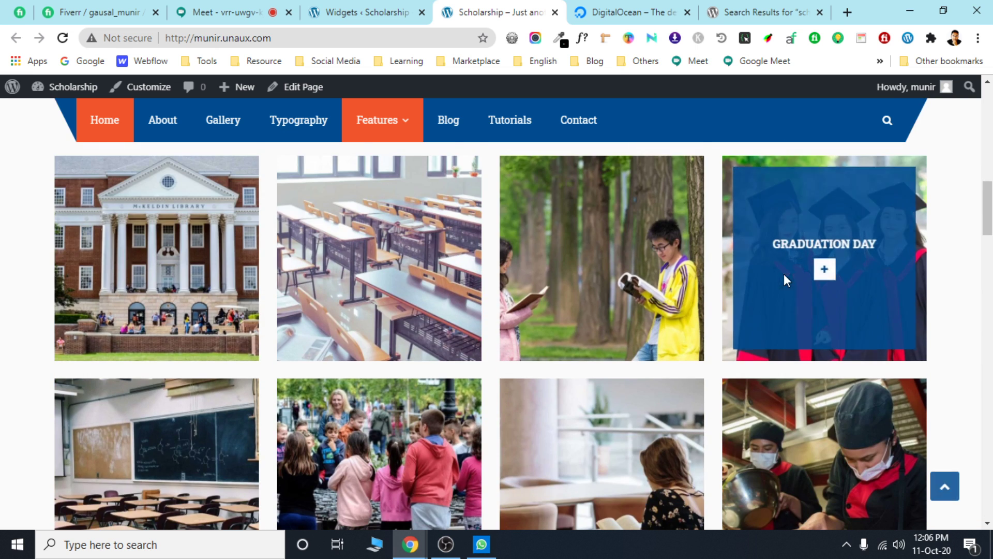
{"action": "scroll", "coordinate": [784, 274], "scroll_direction": "down", "scroll_amount": 10}
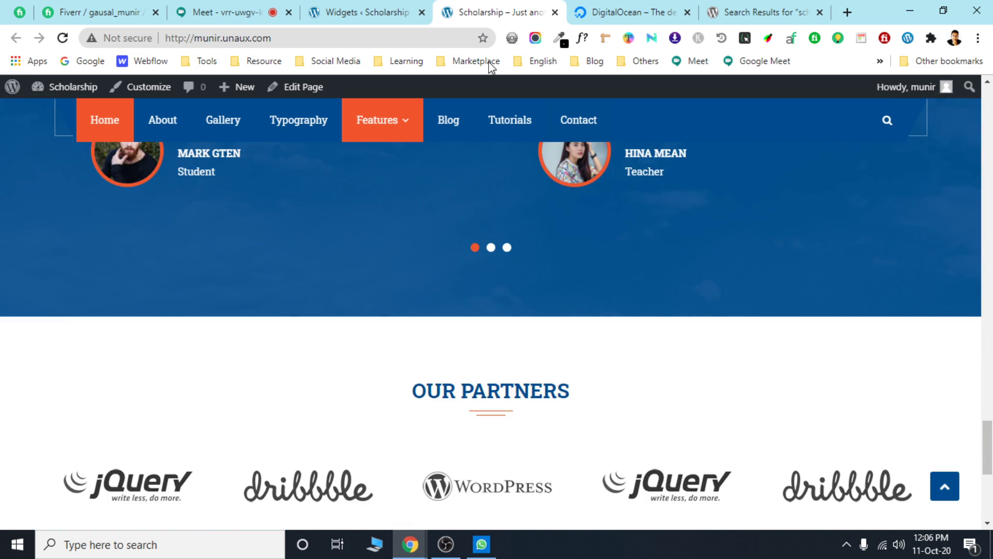
Return to the Widgets page and compare the available widgets with the sidebar, homepage and footer areas.
{"action": "left_click", "coordinate": [385, 10]}
{"action": "scroll", "coordinate": [423, 333], "scroll_direction": "down", "scroll_amount": 8}
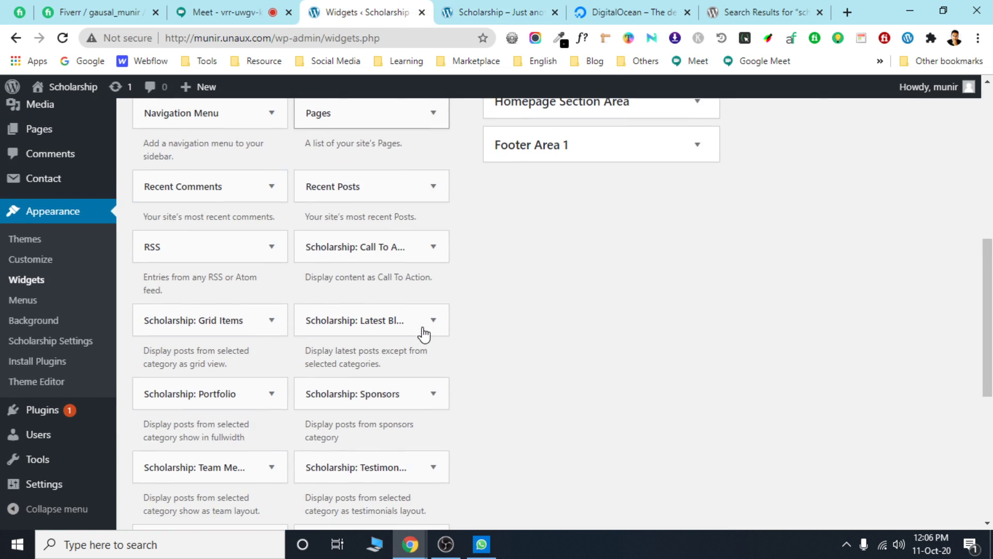
{"action": "scroll", "coordinate": [465, 337], "scroll_direction": "up", "scroll_amount": 7}
{"action": "scroll", "coordinate": [466, 339], "scroll_direction": "down", "scroll_amount": 7}
{"action": "scroll", "coordinate": [561, 388], "scroll_direction": "up", "scroll_amount": 7}
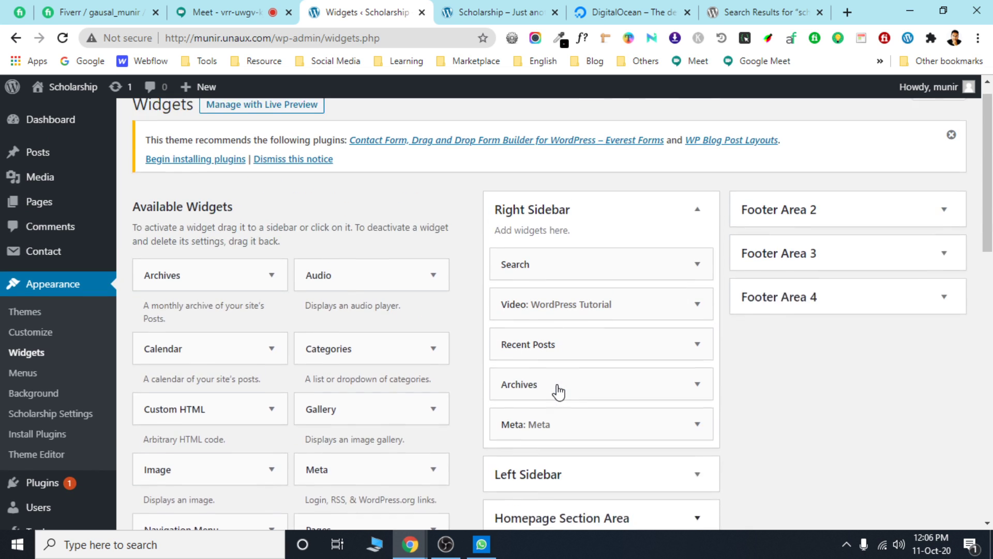
{"action": "scroll", "coordinate": [559, 389], "scroll_direction": "down", "scroll_amount": 4}
{"action": "scroll", "coordinate": [560, 379], "scroll_direction": "up", "scroll_amount": 4}
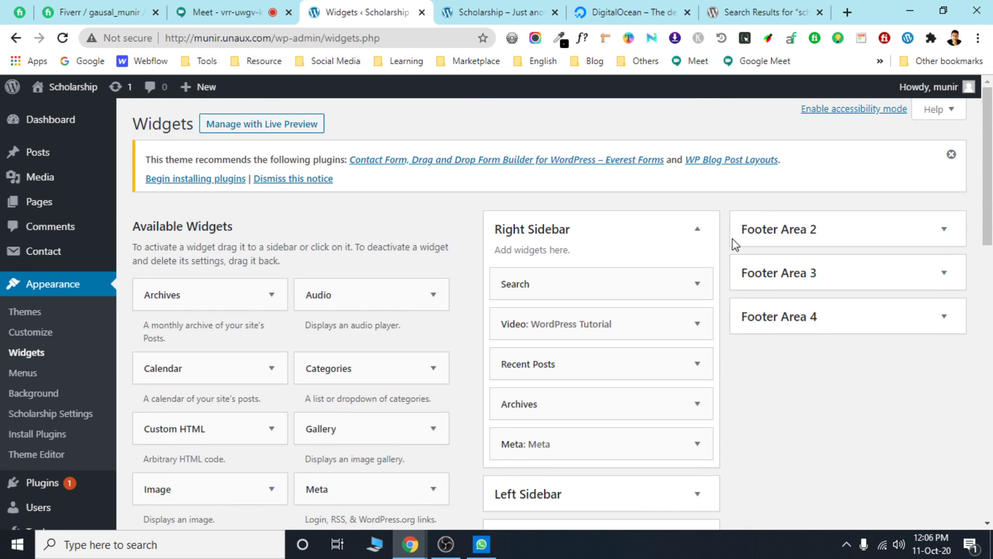
{"action": "scroll", "coordinate": [707, 262], "scroll_direction": "down", "scroll_amount": 3}
{"action": "scroll", "coordinate": [646, 195], "scroll_direction": "up", "scroll_amount": 2}
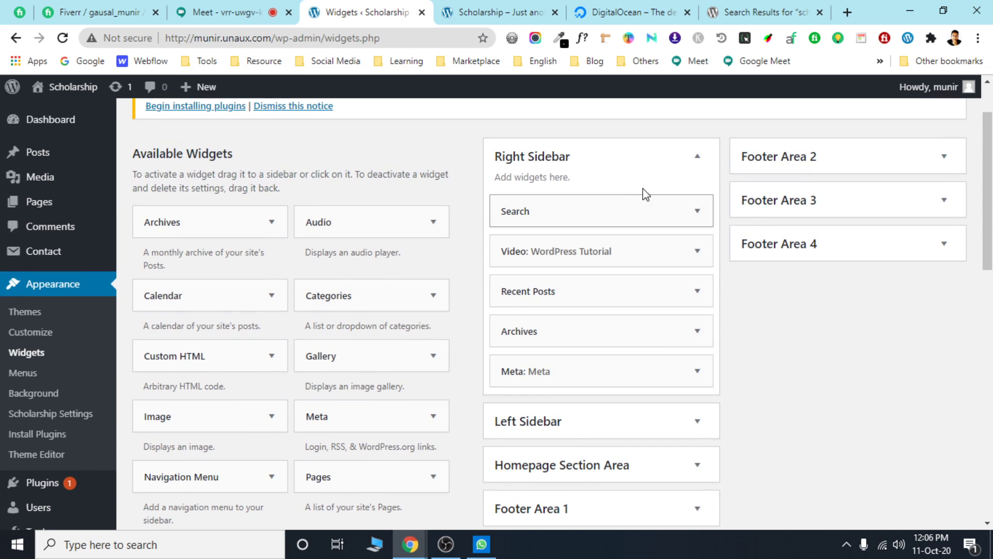
Inspect the Search widget in the Right Sidebar, collapse it, and expand the Video widget's settings.
{"action": "left_click", "coordinate": [685, 209]}
{"action": "left_click", "coordinate": [685, 209]}
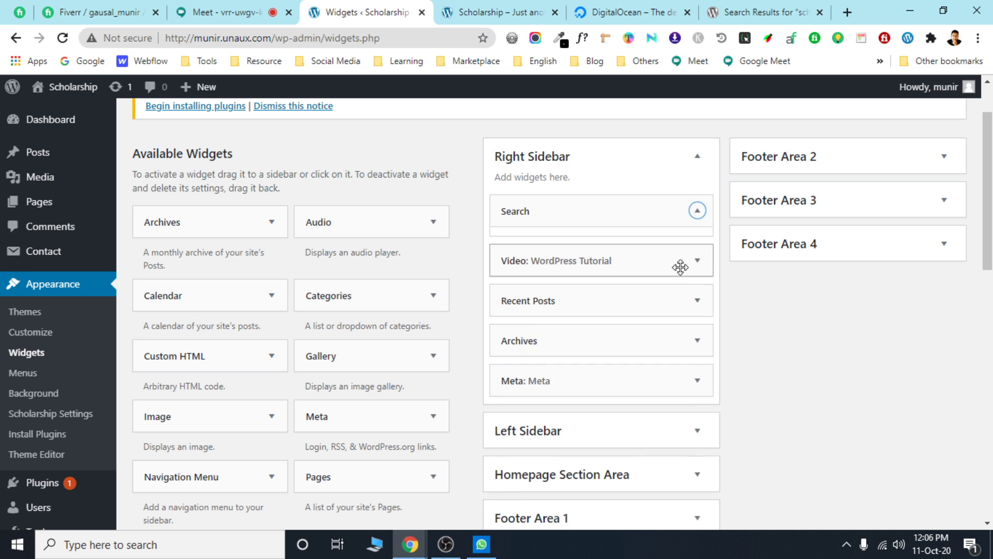
{"action": "left_click", "coordinate": [690, 265]}
{"action": "left_click", "coordinate": [689, 266]}
{"action": "left_click", "coordinate": [689, 265]}
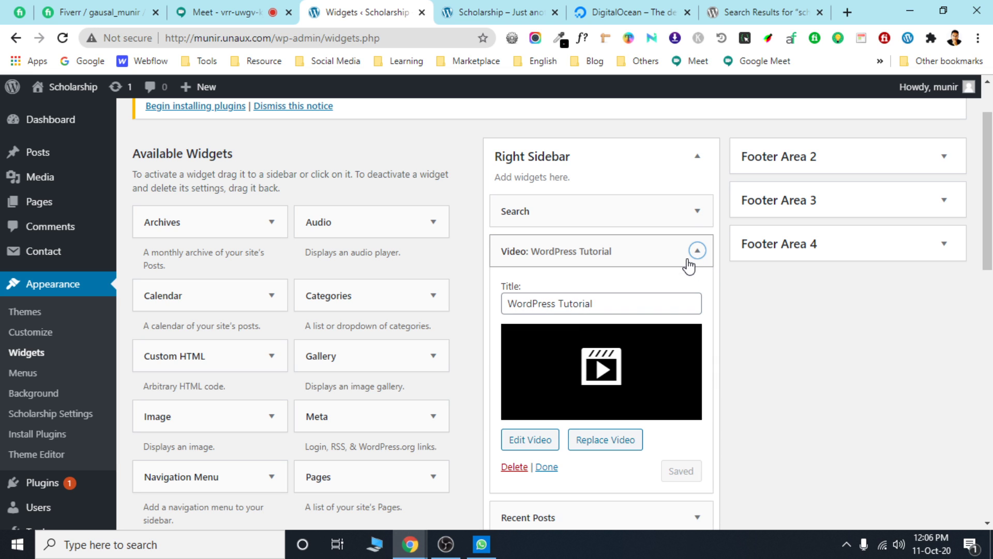
Switch to the live site and review the front page from the partners section back up to the slider.
{"action": "left_click", "coordinate": [528, 6]}
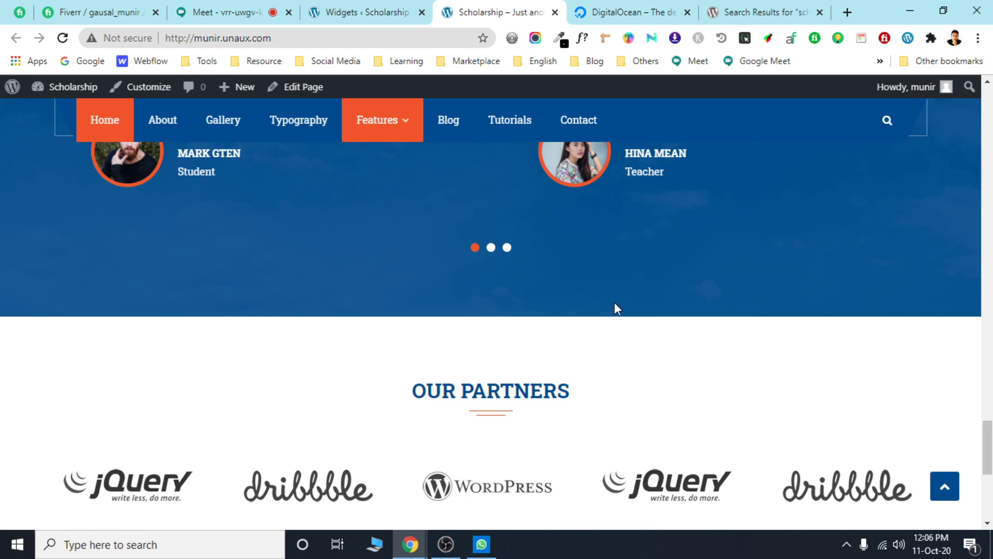
{"action": "scroll", "coordinate": [614, 308], "scroll_direction": "down", "scroll_amount": 5}
{"action": "scroll", "coordinate": [612, 333], "scroll_direction": "up", "scroll_amount": 15}
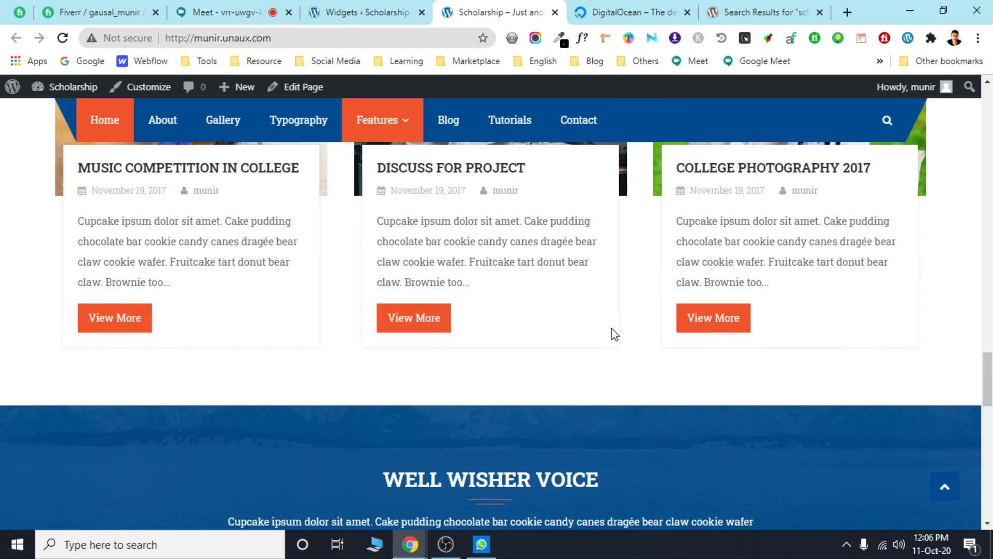
{"action": "scroll", "coordinate": [612, 327], "scroll_direction": "up", "scroll_amount": 20}
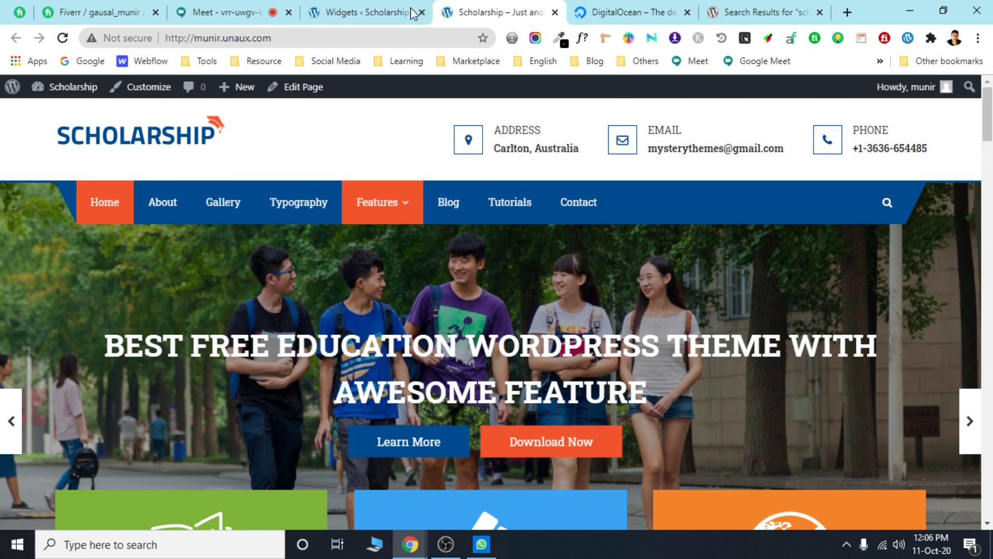
Back on the Widgets page, collapse the Video widget and inspect the Recent Posts, Archives and Meta widgets in the Right Sidebar.
{"action": "left_click", "coordinate": [393, 11]}
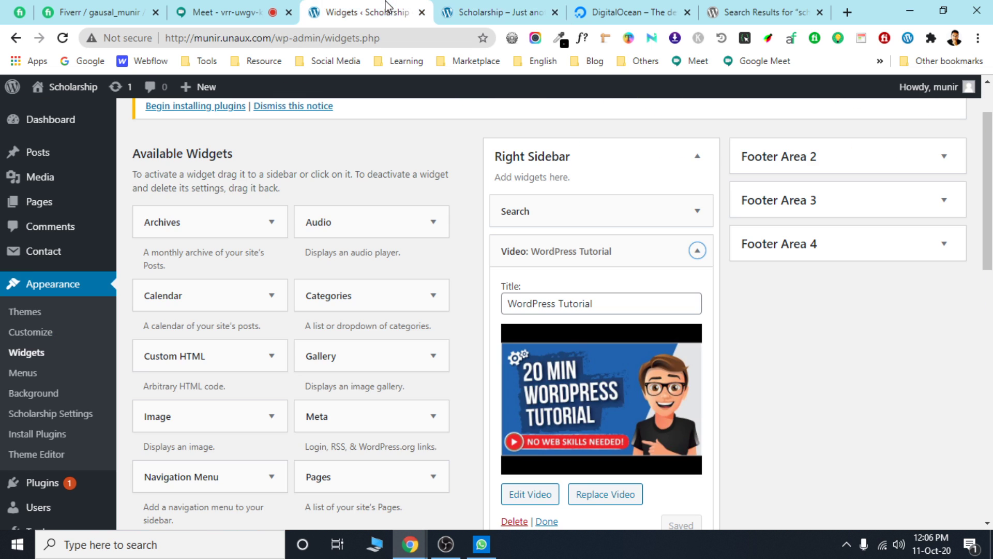
{"action": "left_click", "coordinate": [697, 251]}
{"action": "left_click", "coordinate": [698, 291]}
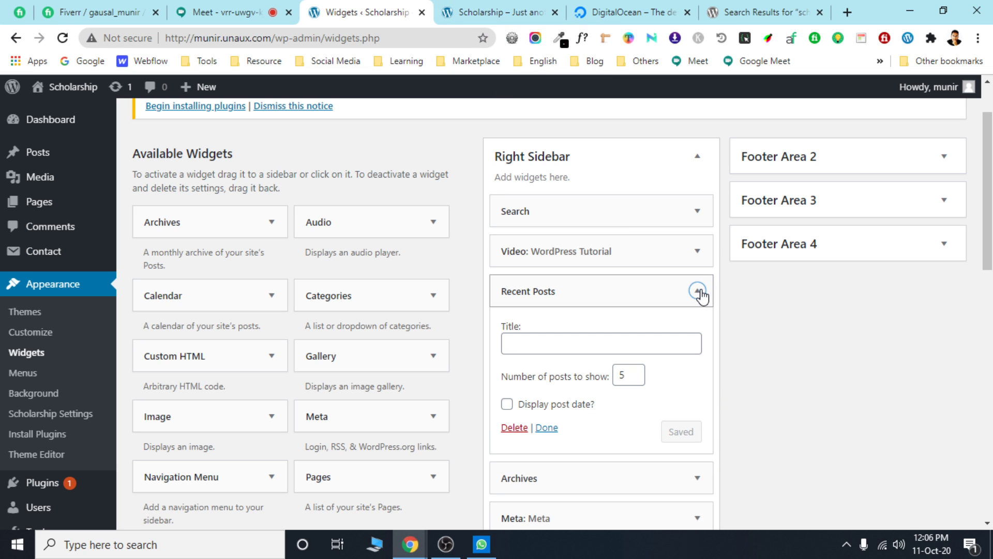
{"action": "left_click", "coordinate": [699, 291]}
{"action": "scroll", "coordinate": [700, 291], "scroll_direction": "down", "scroll_amount": 3}
{"action": "scroll", "coordinate": [693, 248], "scroll_direction": "up", "scroll_amount": 1}
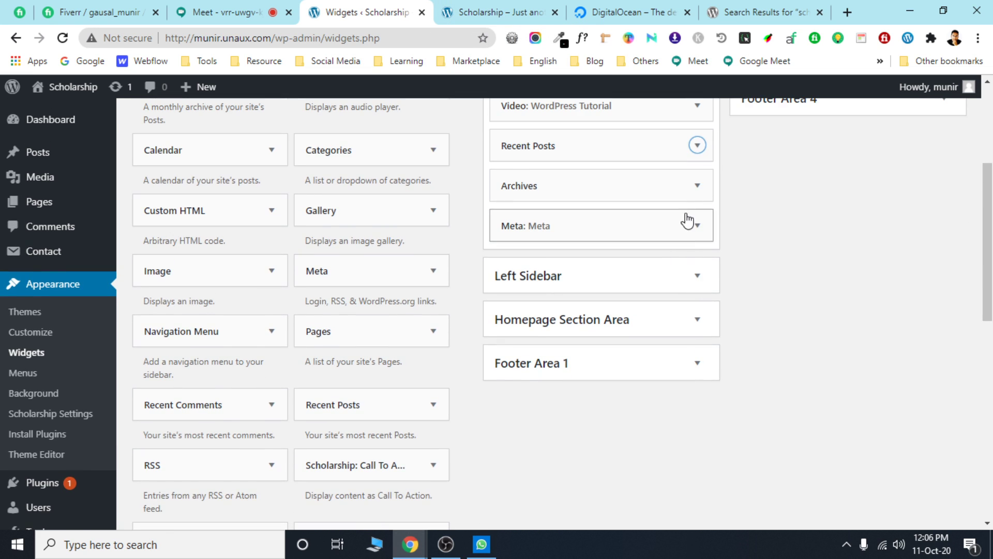
{"action": "left_click", "coordinate": [697, 186]}
{"action": "left_click", "coordinate": [698, 187]}
{"action": "left_click", "coordinate": [698, 226]}
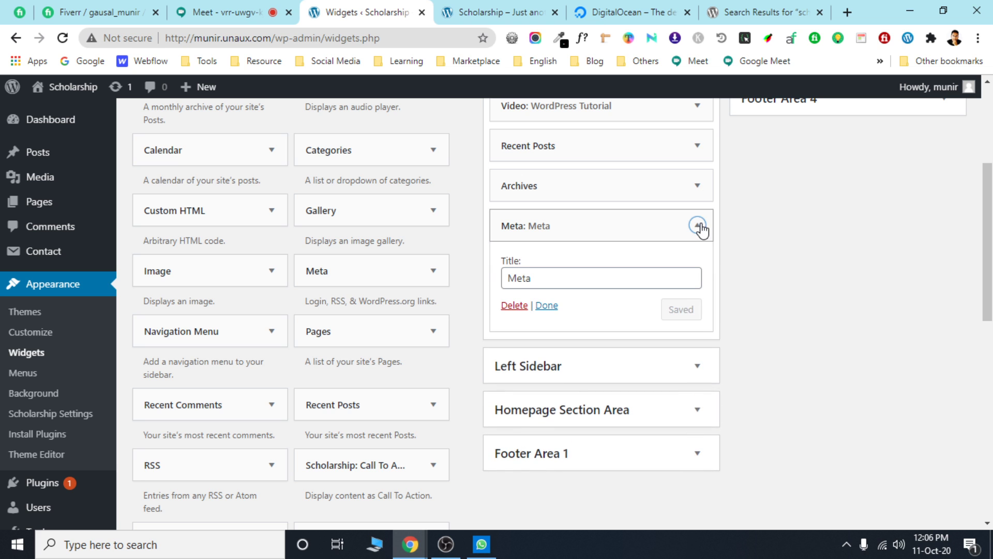
{"action": "left_click", "coordinate": [699, 225]}
Switch to the live site and examine the Our Teachers section of the front page.
{"action": "left_click", "coordinate": [500, 13]}
{"action": "scroll", "coordinate": [603, 348], "scroll_direction": "down", "scroll_amount": 20}
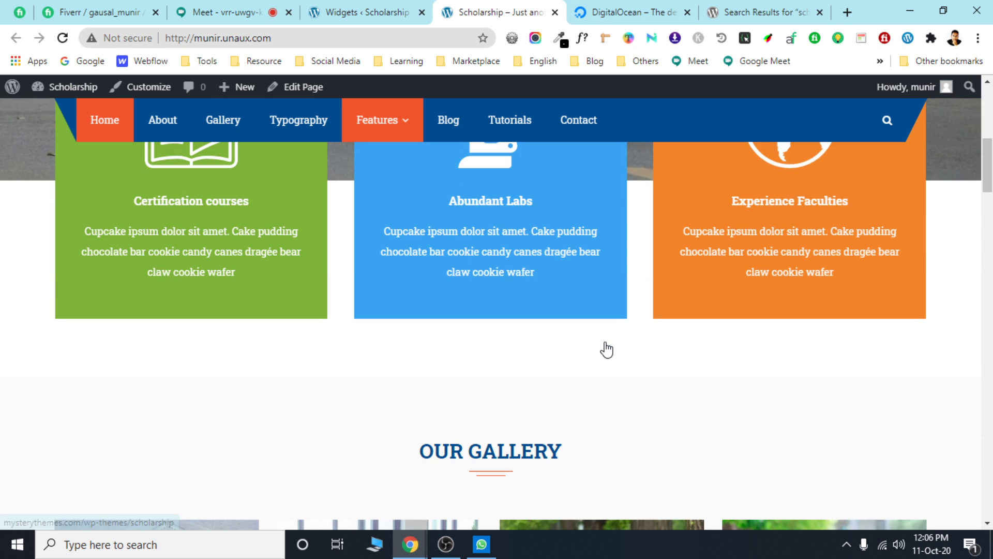
{"action": "scroll", "coordinate": [600, 349], "scroll_direction": "down", "scroll_amount": 5}
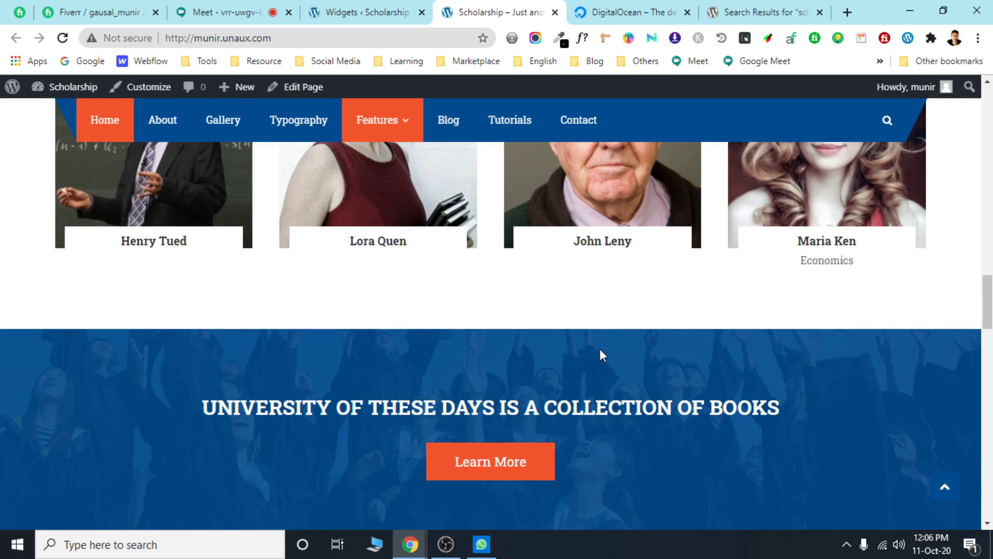
{"action": "scroll", "coordinate": [598, 351], "scroll_direction": "up", "scroll_amount": 5}
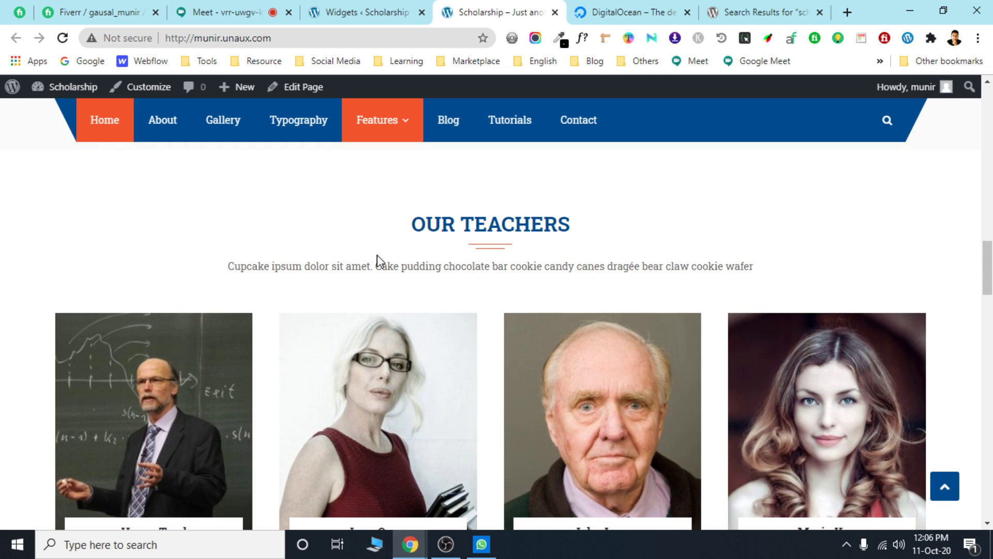
{"action": "scroll", "coordinate": [547, 267], "scroll_direction": "down", "scroll_amount": 4}
{"action": "scroll", "coordinate": [336, 204], "scroll_direction": "up", "scroll_amount": 3}
Return to the Widgets page and open the Team Member widget's settings in the Homepage Section Area.
{"action": "left_click", "coordinate": [341, 12]}
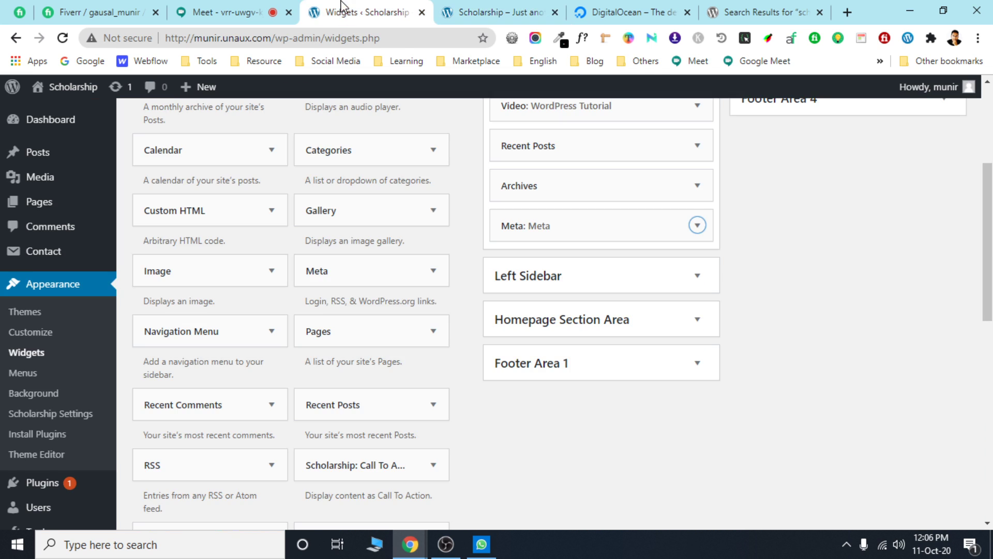
{"action": "left_click", "coordinate": [629, 322]}
{"action": "scroll", "coordinate": [628, 315], "scroll_direction": "down", "scroll_amount": 4}
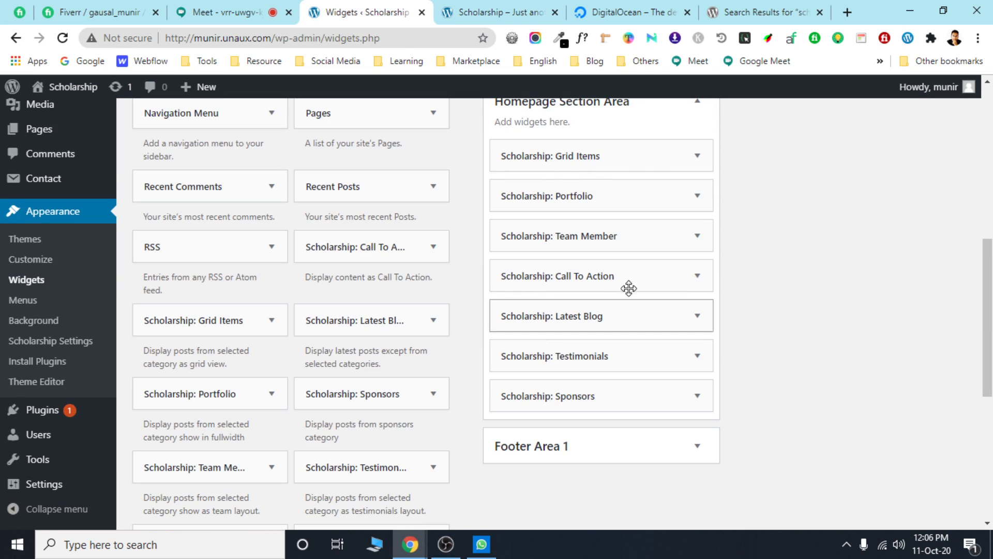
{"action": "left_click", "coordinate": [696, 237]}
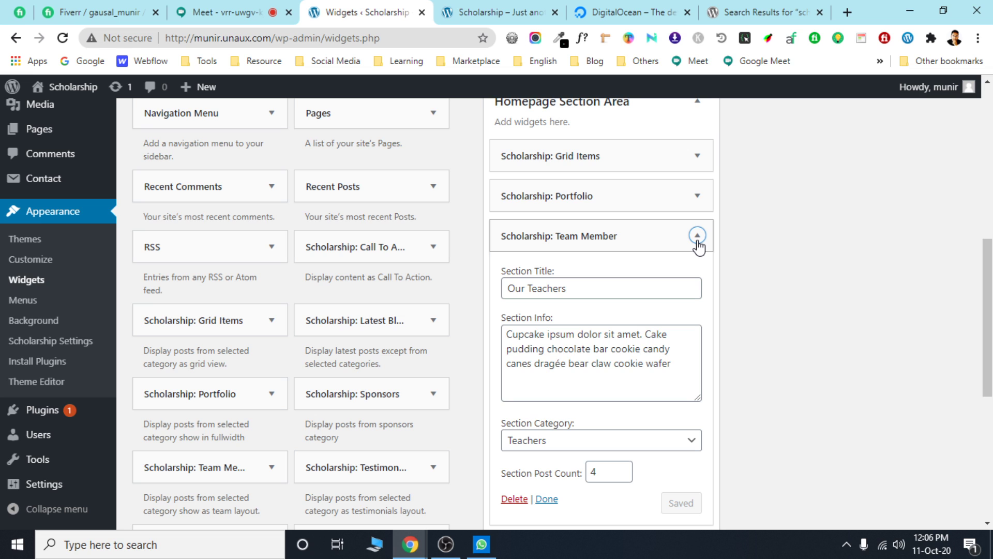
{"action": "left_click", "coordinate": [697, 237]}
{"action": "left_click", "coordinate": [697, 237]}
{"action": "scroll", "coordinate": [594, 339], "scroll_direction": "down", "scroll_amount": 1}
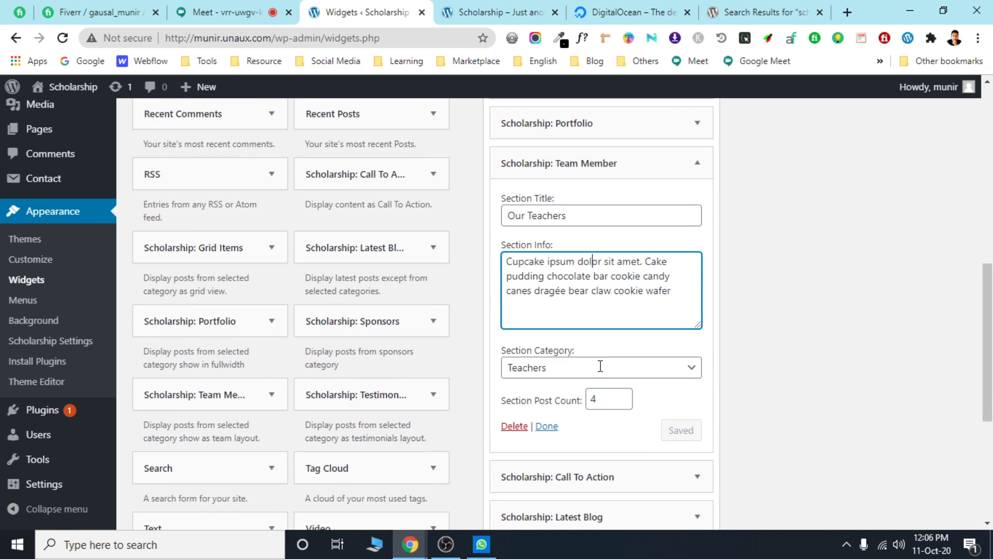
Check the Team Member widget's Section Category setting and collapse the widget.
{"action": "left_click", "coordinate": [599, 372]}
{"action": "left_click", "coordinate": [686, 363]}
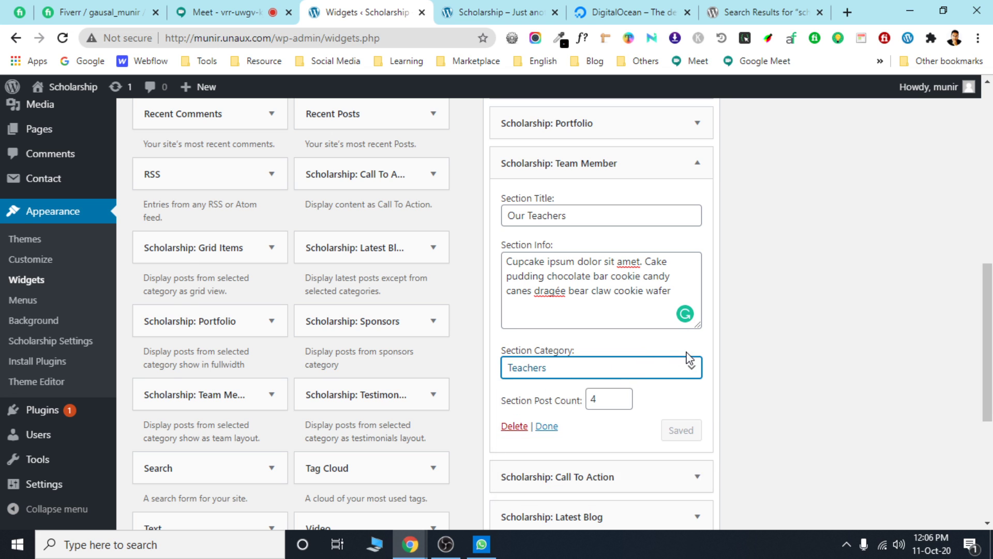
{"action": "scroll", "coordinate": [675, 335], "scroll_direction": "down", "scroll_amount": 3}
{"action": "scroll", "coordinate": [702, 274], "scroll_direction": "up", "scroll_amount": 3}
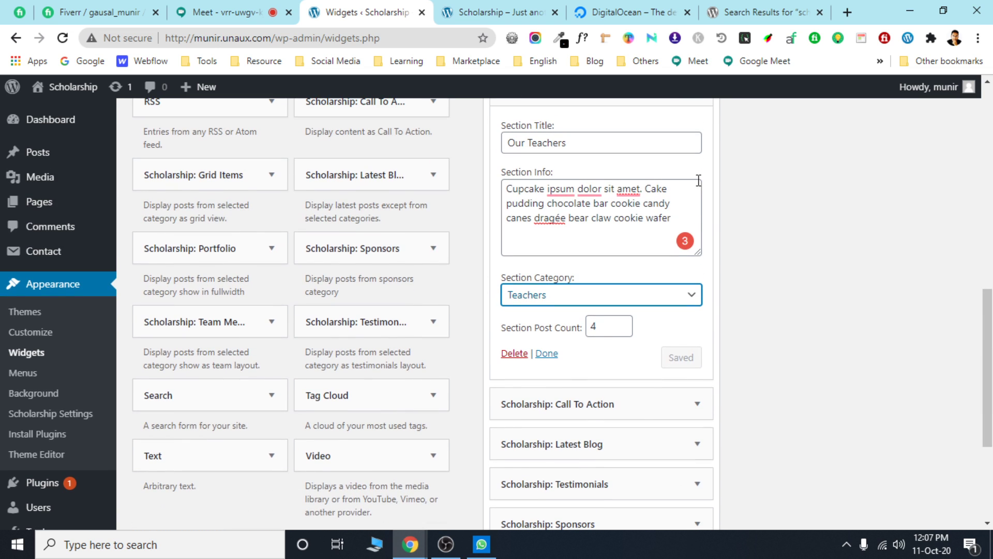
{"action": "left_click", "coordinate": [697, 164]}
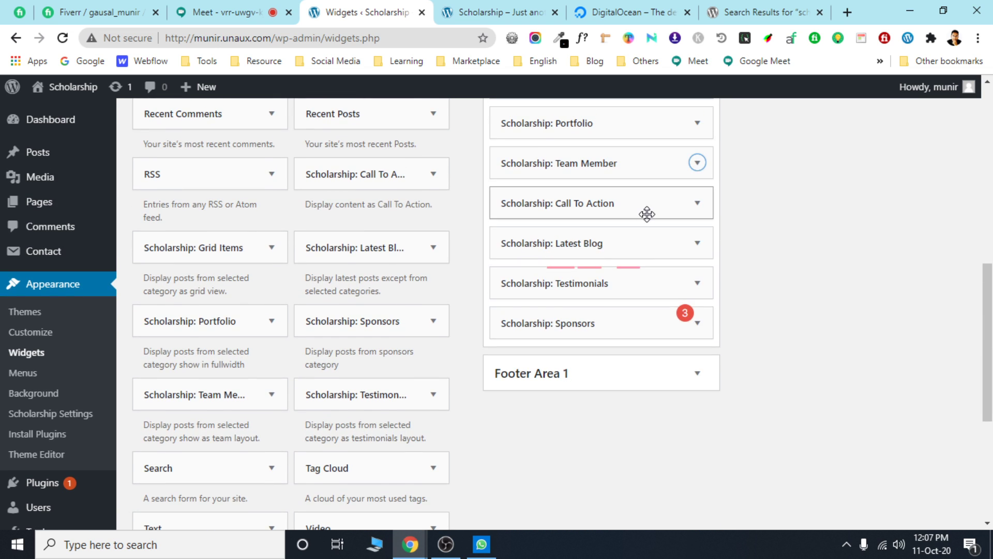
Open the list of all posts, and look over the heading and members of Our Teachers on the live site.
{"action": "scroll", "coordinate": [562, 287], "scroll_direction": "up", "scroll_amount": 2}
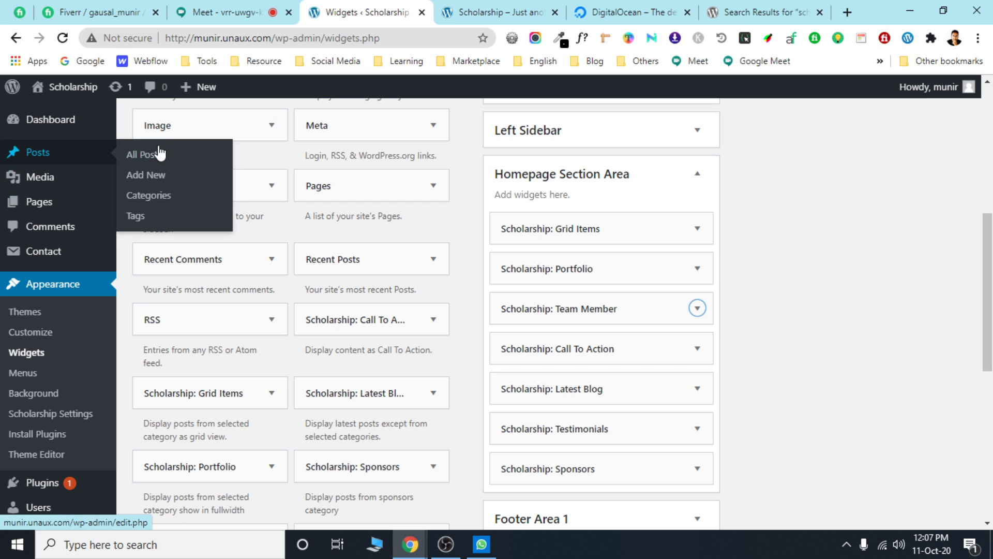
{"action": "left_click", "coordinate": [159, 156]}
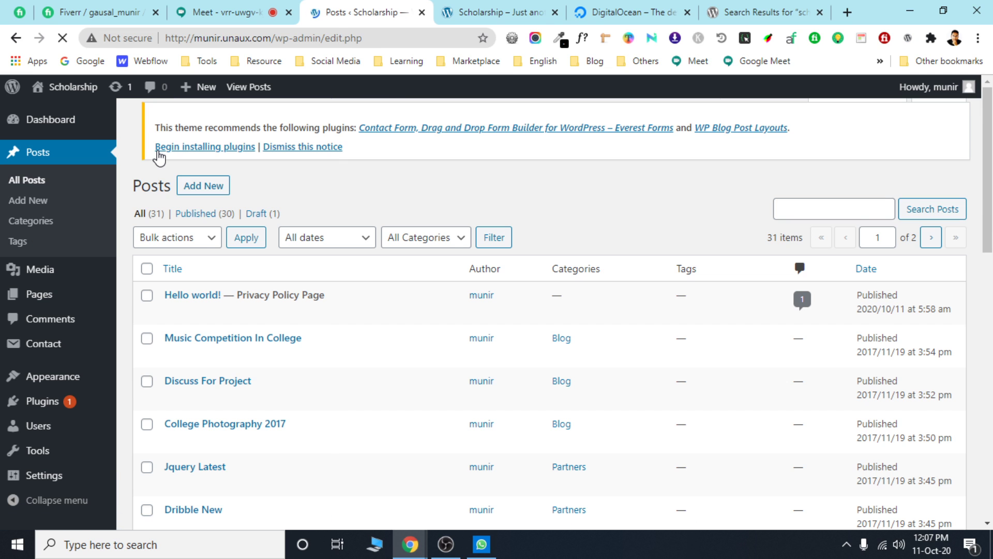
{"action": "key", "text": "ctrl+Tab"}
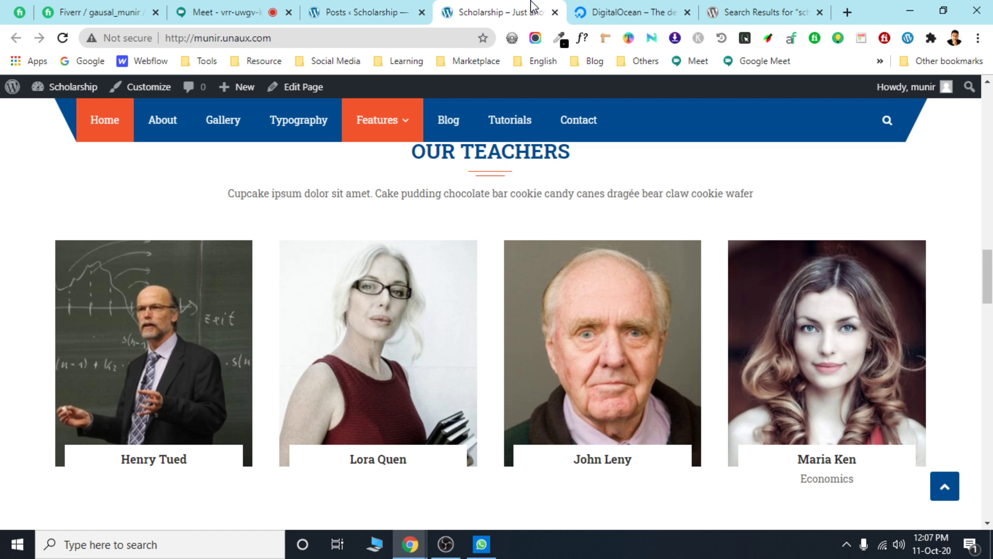
{"action": "scroll", "coordinate": [426, 286], "scroll_direction": "up", "scroll_amount": 3}
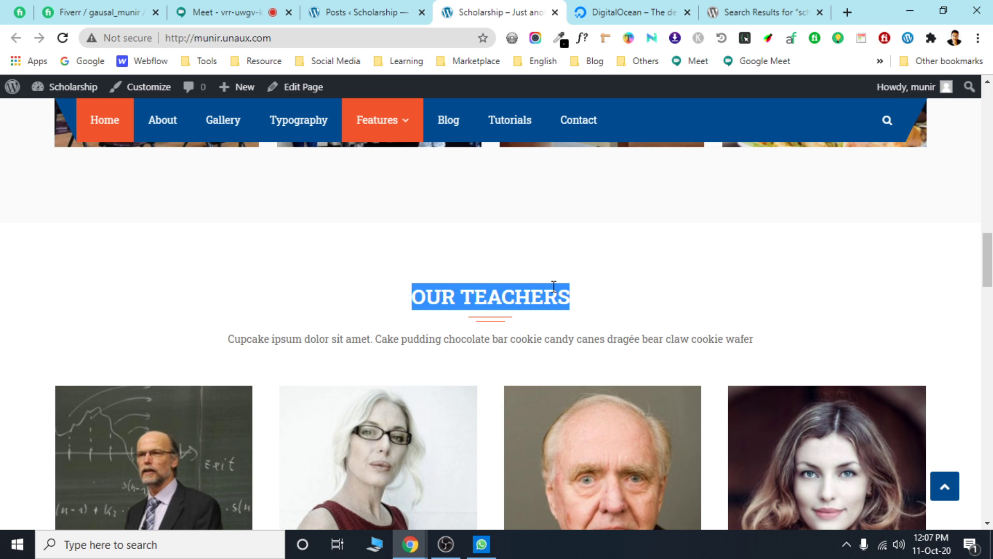
{"action": "scroll", "coordinate": [554, 286], "scroll_direction": "down", "scroll_amount": 4}
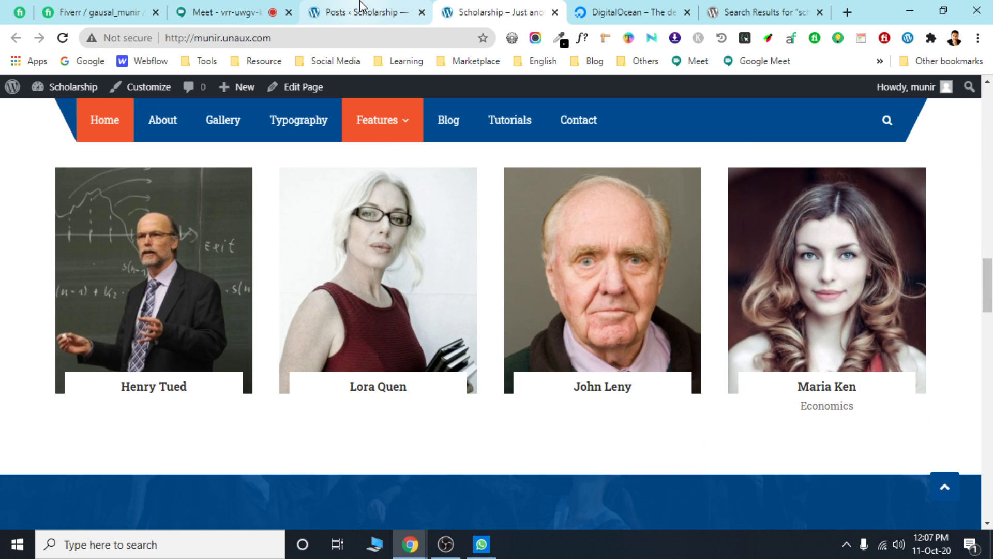
{"action": "scroll", "coordinate": [449, 326], "scroll_direction": "up", "scroll_amount": 3}
{"action": "left_click", "coordinate": [700, 228]}
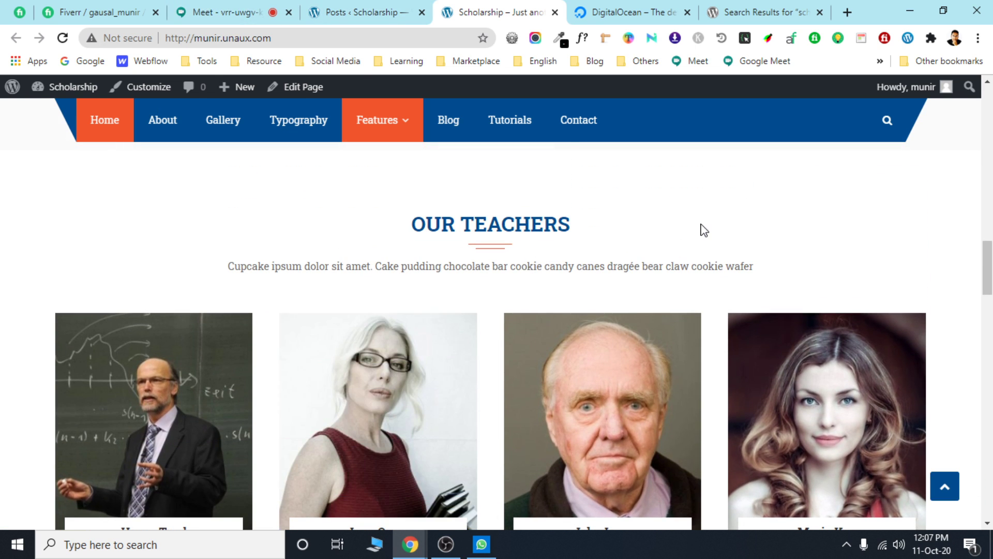
Review the categories assigned in the Posts list, and open the Categories page to examine the category list.
{"action": "left_click", "coordinate": [403, 4]}
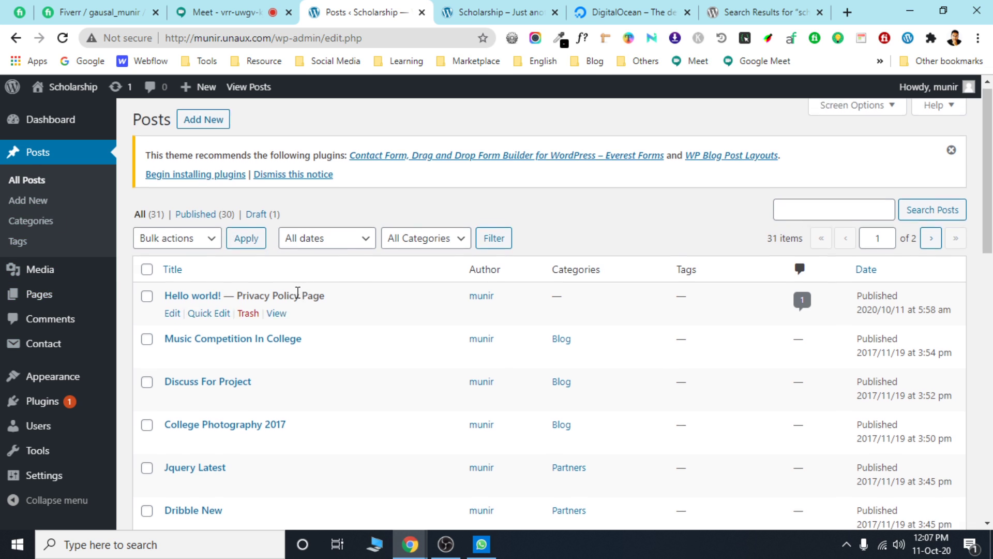
{"action": "scroll", "coordinate": [279, 300], "scroll_direction": "down", "scroll_amount": 4}
{"action": "scroll", "coordinate": [579, 384], "scroll_direction": "down", "scroll_amount": 3}
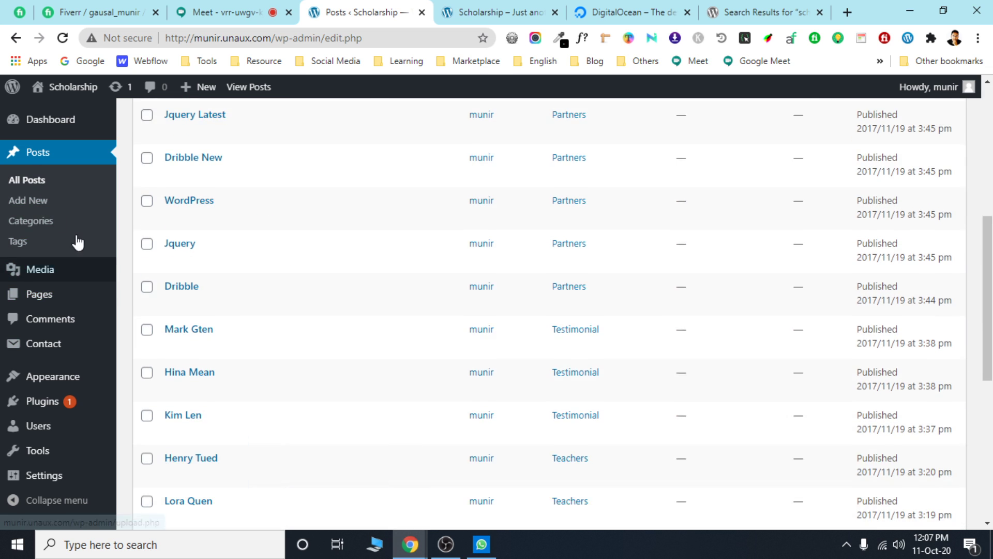
{"action": "left_click", "coordinate": [46, 222]}
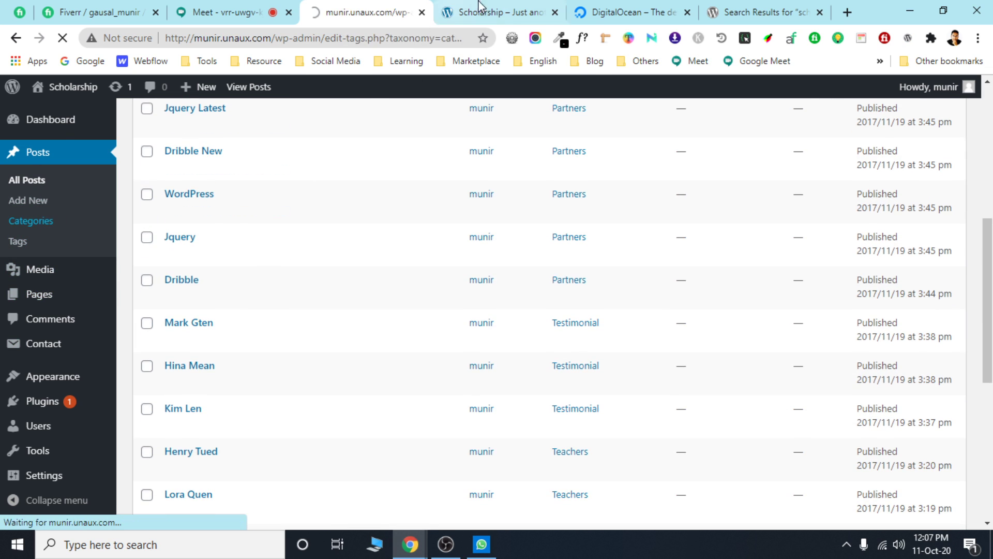
{"action": "left_click", "coordinate": [448, 10]}
{"action": "left_click", "coordinate": [348, 12]}
{"action": "scroll", "coordinate": [468, 398], "scroll_direction": "down", "scroll_amount": 3}
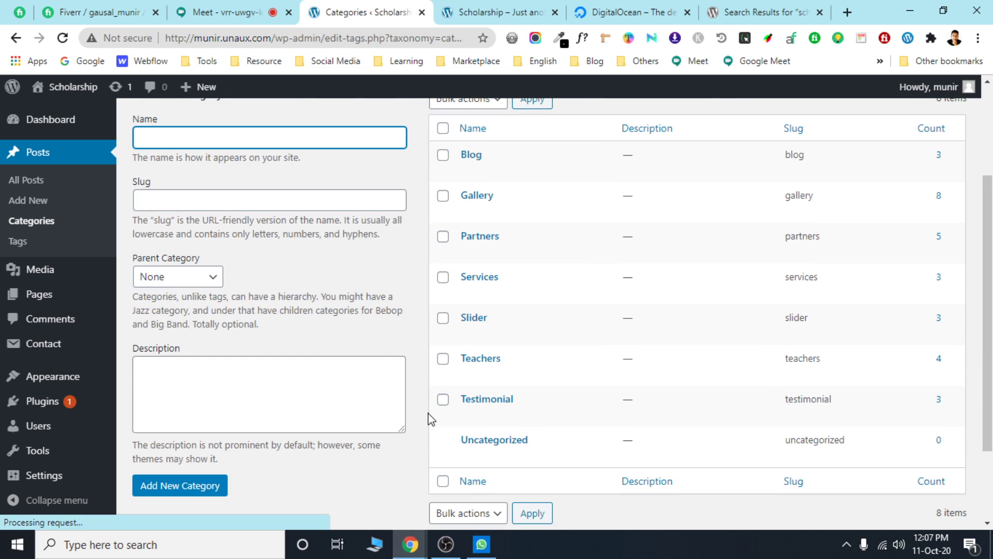
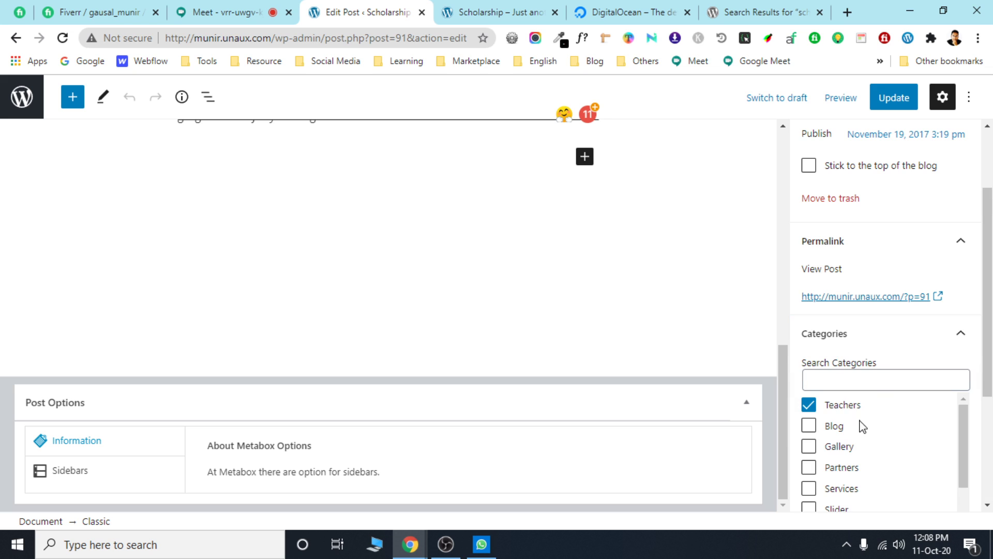
Expand the teacher post's featured image settings, update the post and return to the Posts list.
{"action": "left_click", "coordinate": [862, 420]}
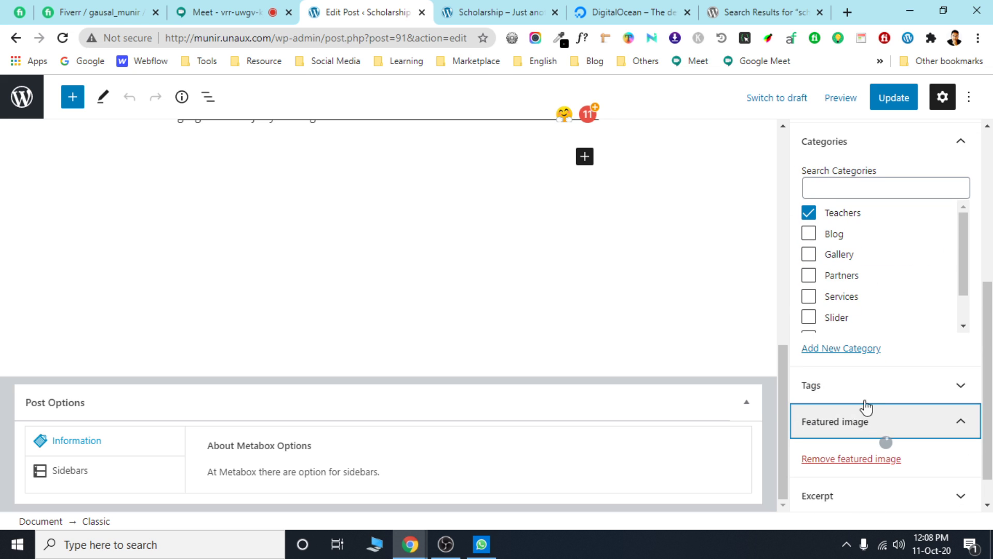
{"action": "scroll", "coordinate": [889, 331], "scroll_direction": "down", "scroll_amount": 2}
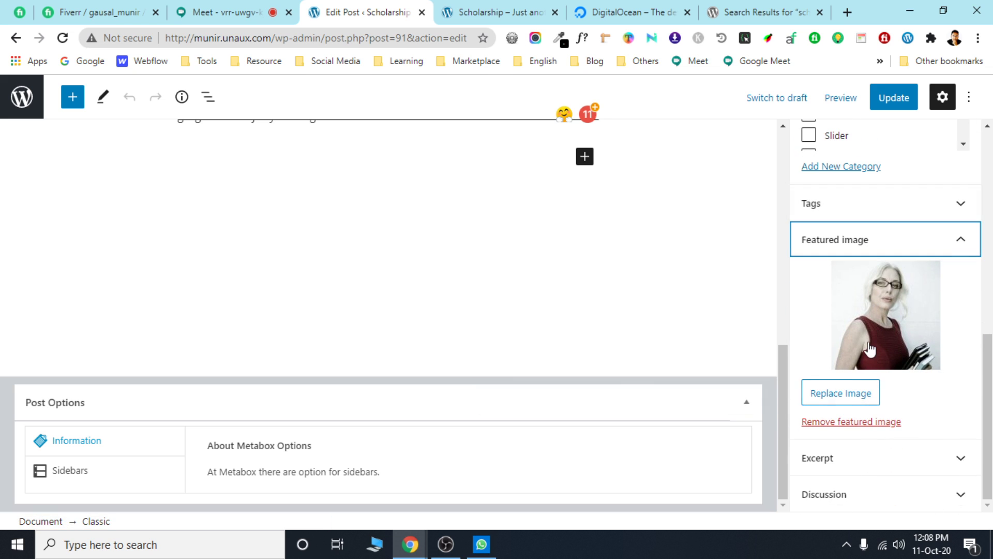
{"action": "scroll", "coordinate": [837, 339], "scroll_direction": "up", "scroll_amount": 3}
{"action": "scroll", "coordinate": [844, 311], "scroll_direction": "down", "scroll_amount": 1}
{"action": "left_click", "coordinate": [899, 98]}
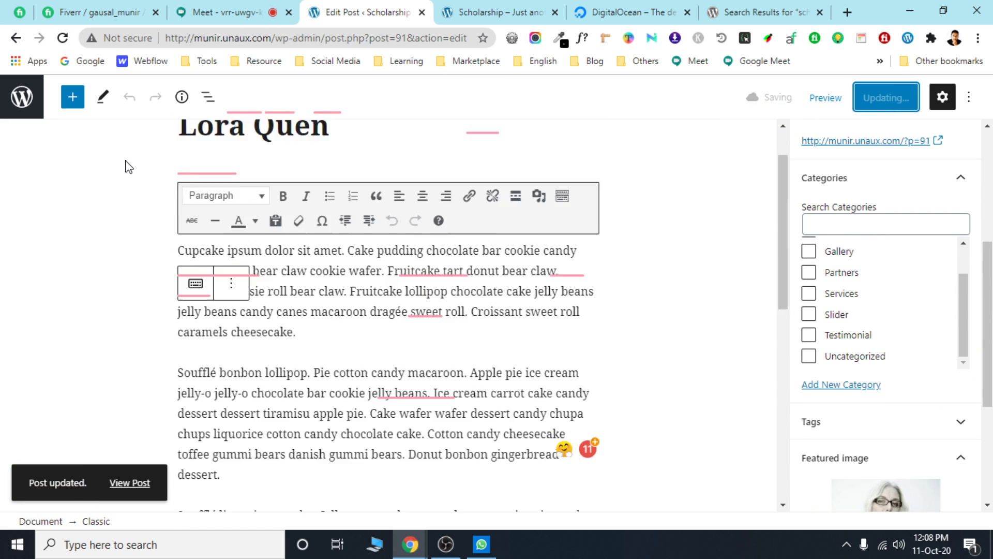
{"action": "left_click", "coordinate": [73, 99]}
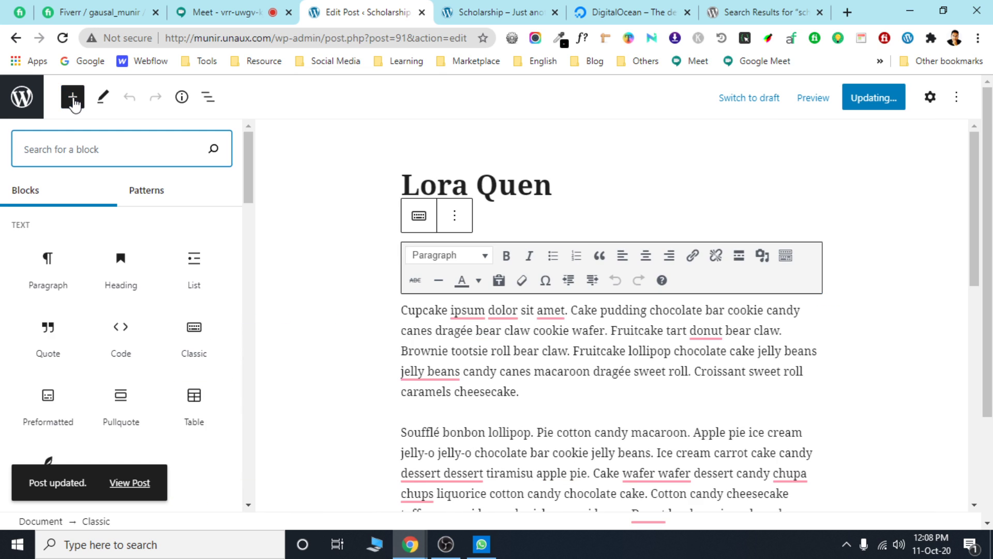
{"action": "left_click", "coordinate": [30, 115]}
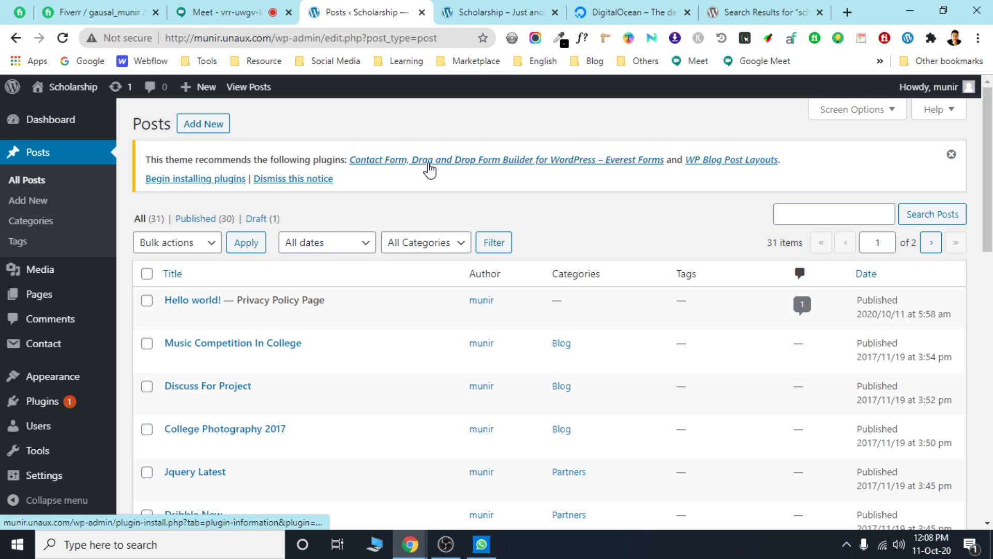
Switch to the live site and review the front page from the testimonials back up to the header.
{"action": "left_click", "coordinate": [486, 5]}
{"action": "scroll", "coordinate": [579, 216], "scroll_direction": "up", "scroll_amount": 5}
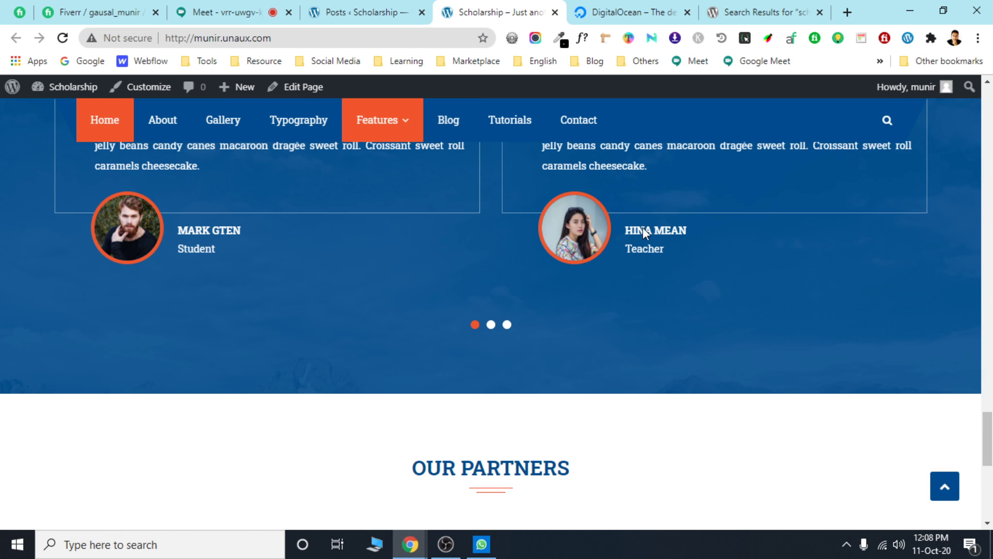
{"action": "key", "text": "Home"}
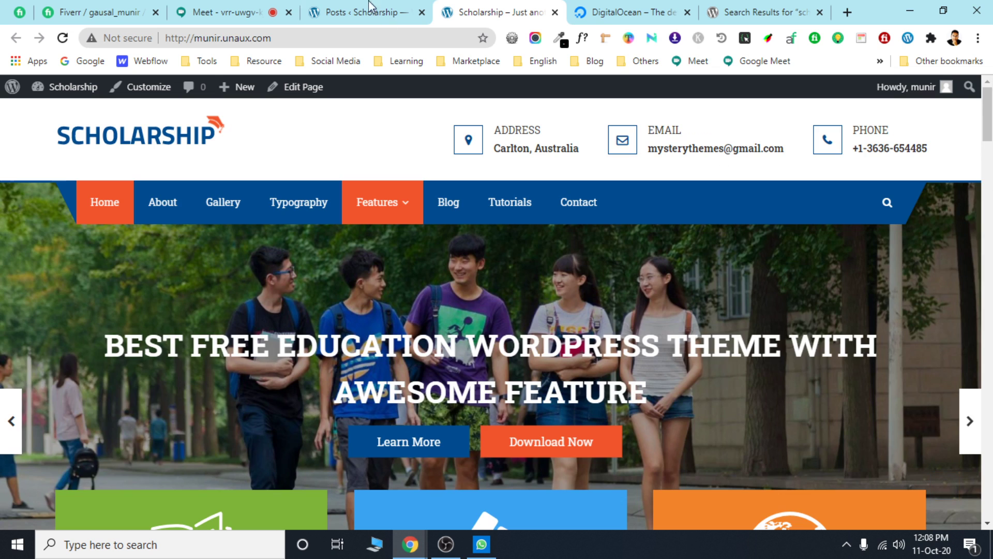
Switch to the Google Meet call, check the meeting chat and close it again.
{"action": "left_click", "coordinate": [255, 9]}
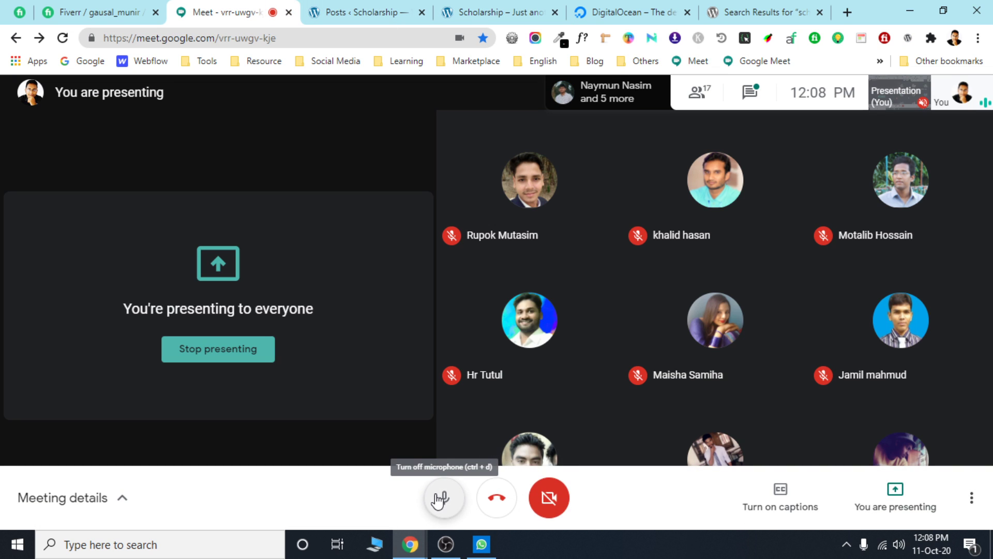
{"action": "mouse_move", "coordinate": [506, 285]}
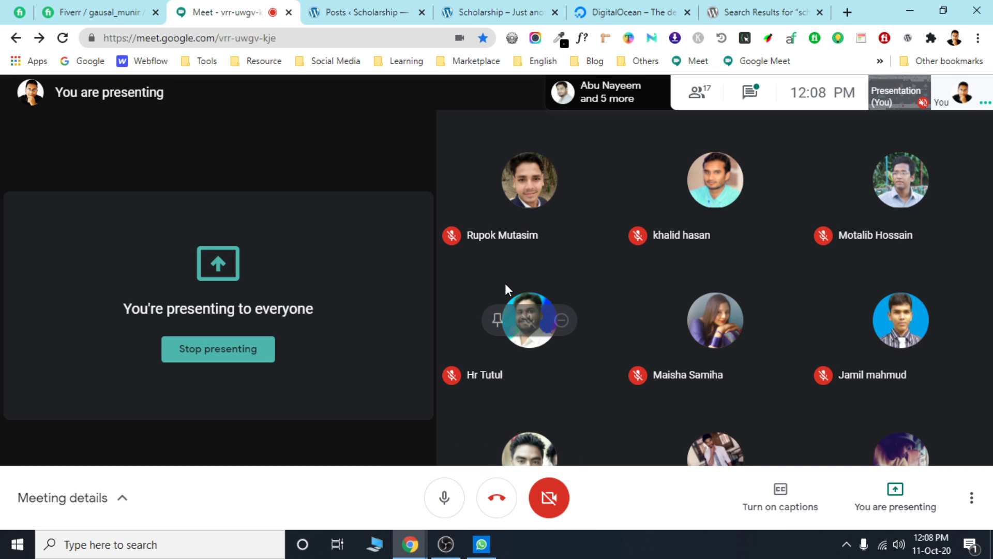
{"action": "left_click", "coordinate": [756, 93]}
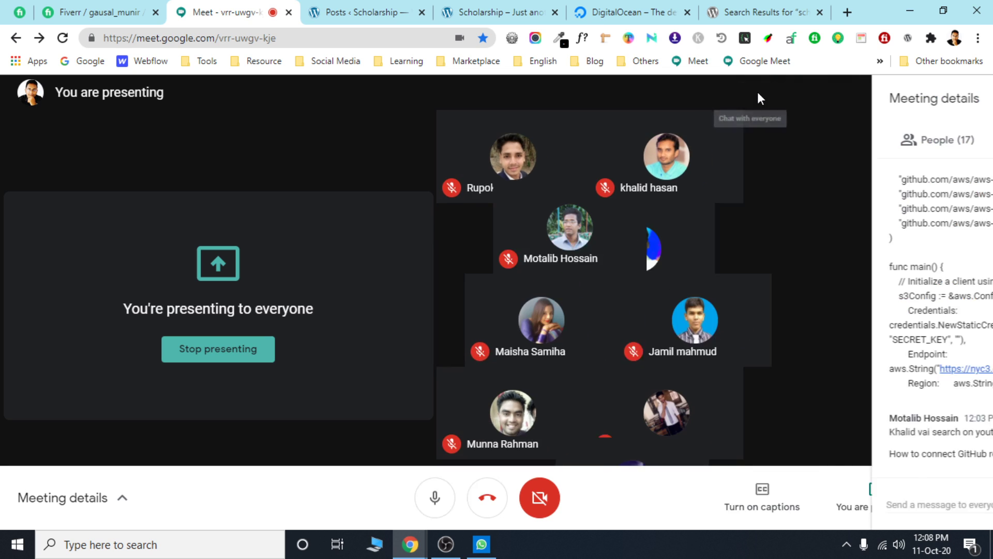
{"action": "left_click", "coordinate": [973, 99]}
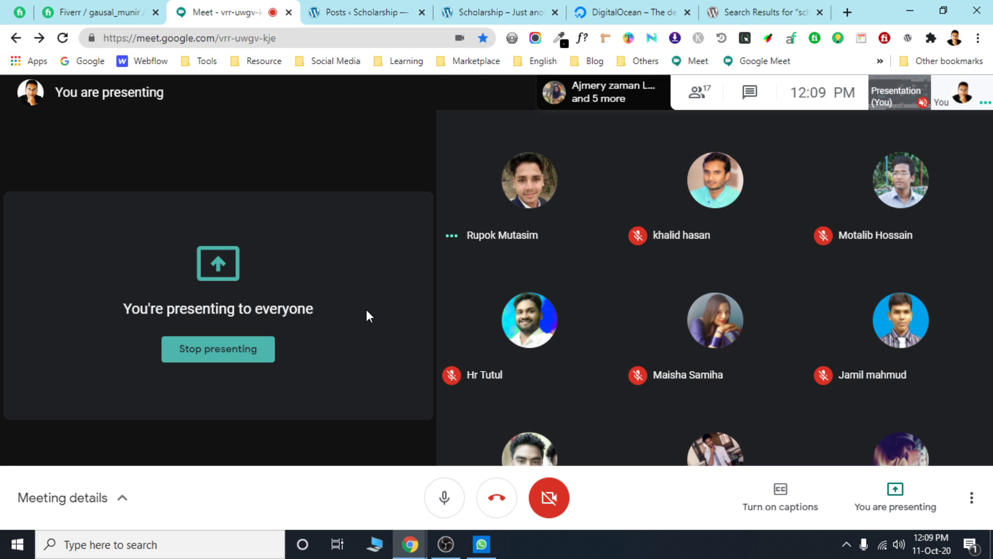
Return to the live site and examine the contact details in the front page header.
{"action": "left_click", "coordinate": [456, 5]}
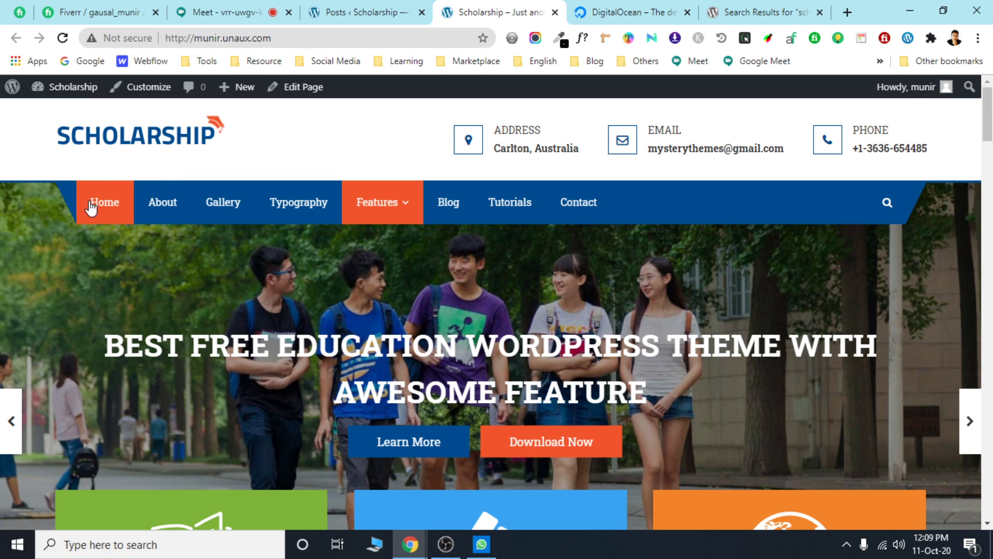
{"action": "mouse_move", "coordinate": [66, 92]}
{"action": "left_click_drag", "start_coordinate": [914, 142], "coordinate": [875, 135]}
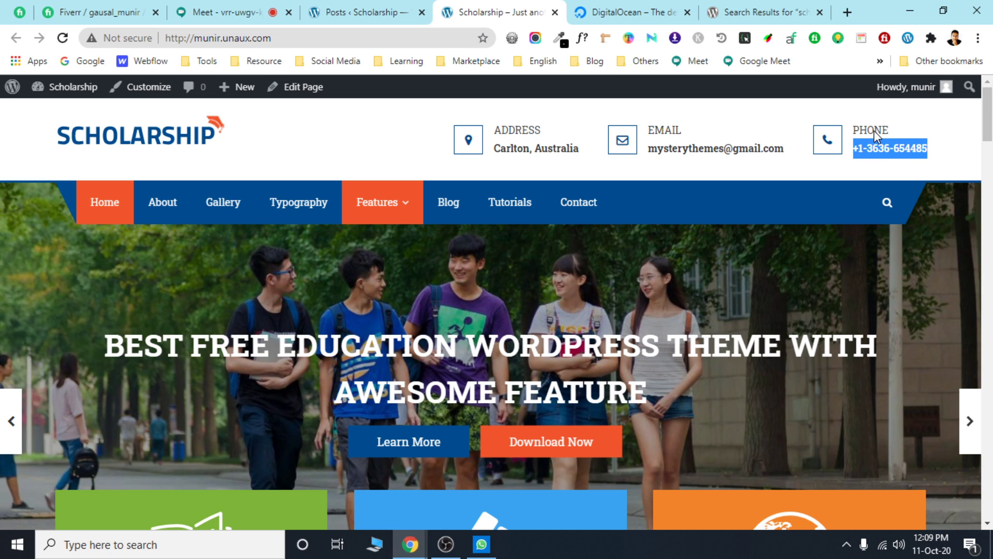
{"action": "left_click", "coordinate": [732, 119]}
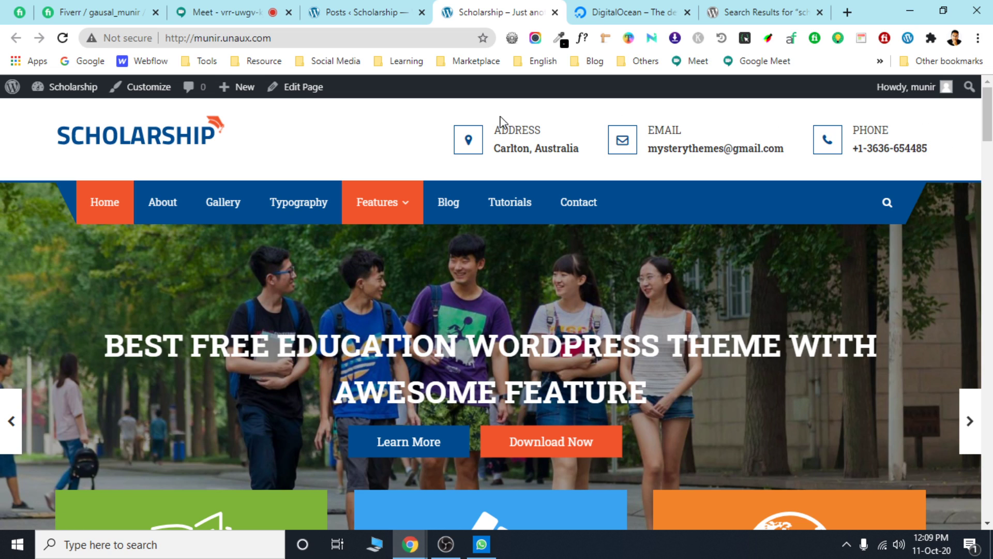
Check the Google Meet call and return to the live site to review the front page down to its footer.
{"action": "left_click", "coordinate": [242, 11]}
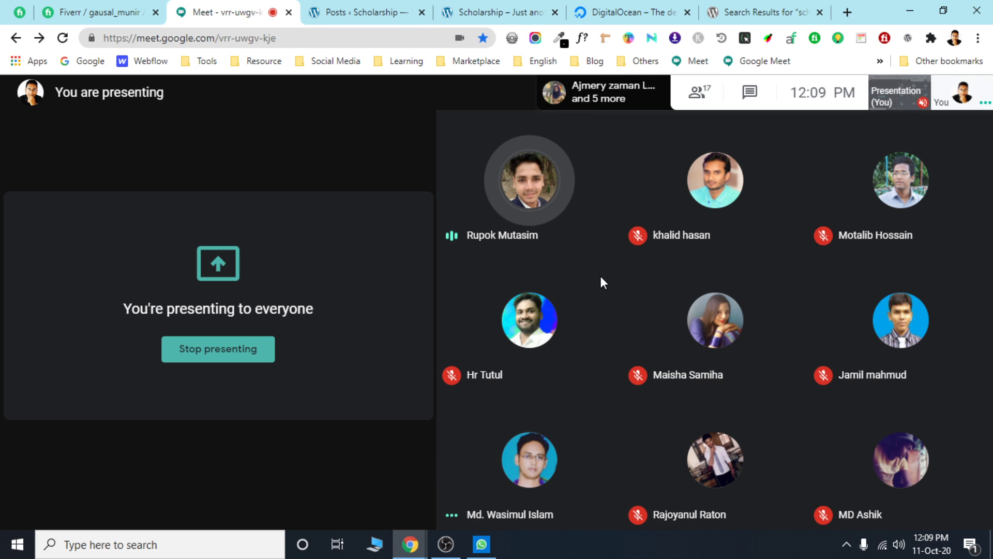
{"action": "left_click", "coordinate": [507, 7]}
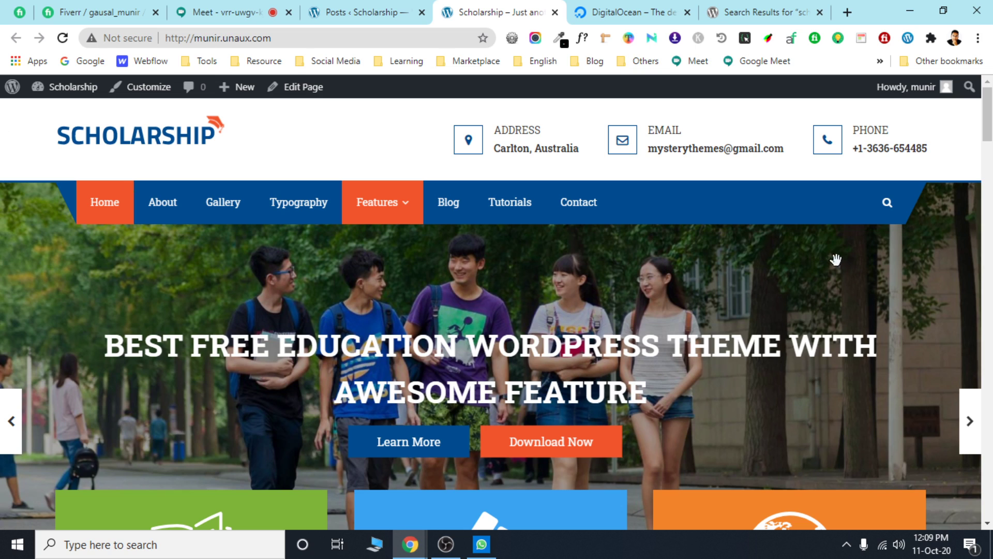
{"action": "key", "text": "End"}
{"action": "key", "text": "Home"}
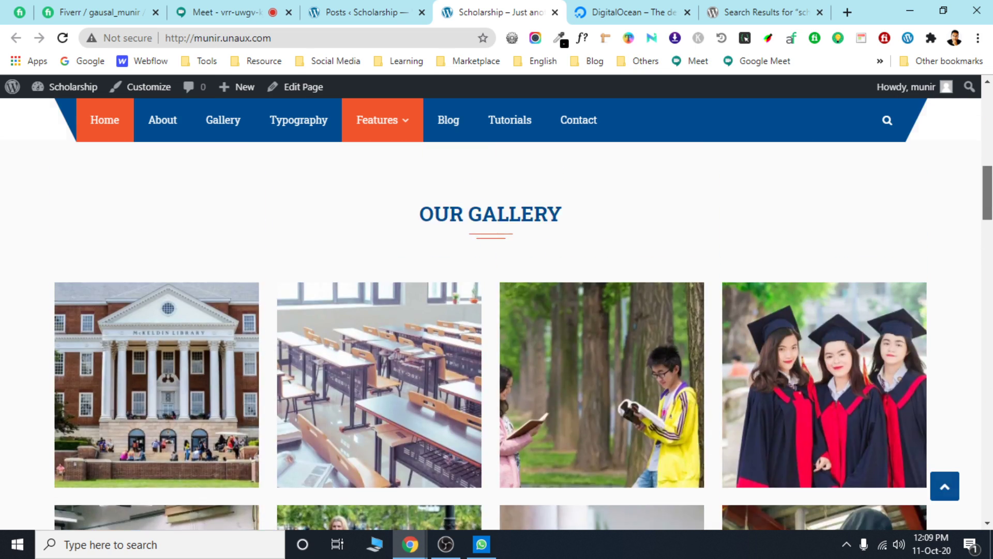
{"action": "scroll", "coordinate": [616, 435], "scroll_direction": "down", "scroll_amount": 15}
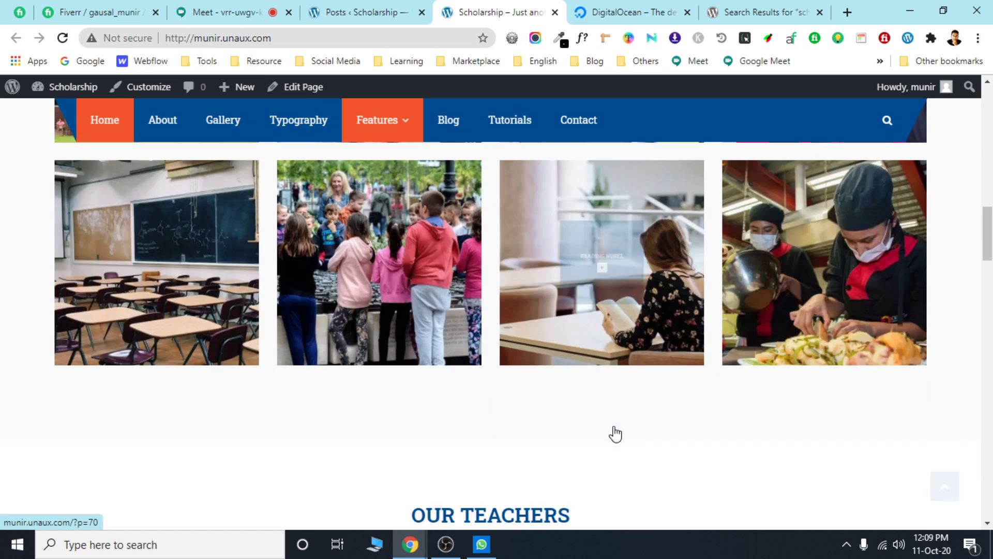
{"action": "scroll", "coordinate": [616, 488], "scroll_direction": "down", "scroll_amount": 10}
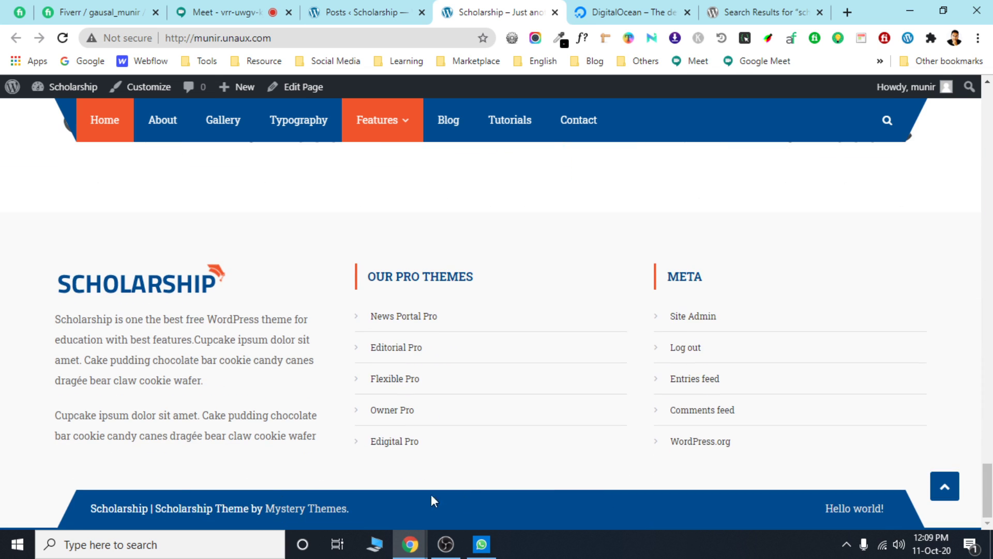
{"action": "left_click_drag", "start_coordinate": [933, 517], "coordinate": [74, 492]}
{"action": "left_click", "coordinate": [43, 496]}
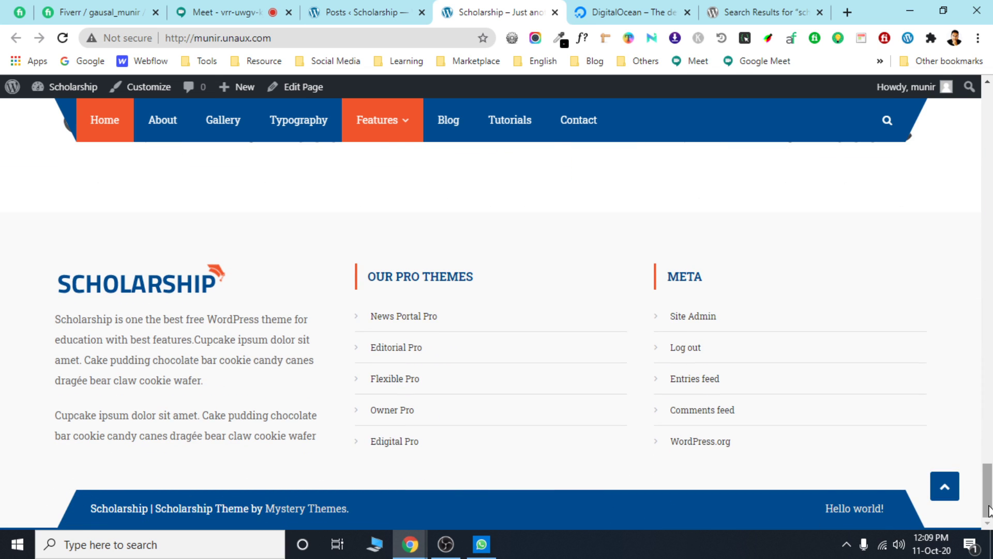
Go back to the front page header and highlight its address, email and phone details.
{"action": "left_click_drag", "start_coordinate": [989, 509], "coordinate": [988, 133]}
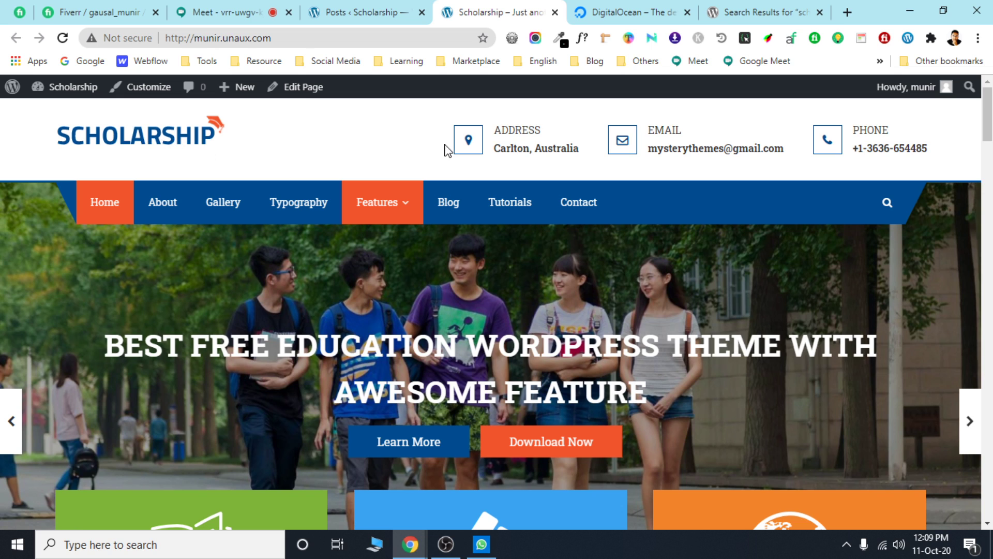
{"action": "triple_click", "coordinate": [499, 151]}
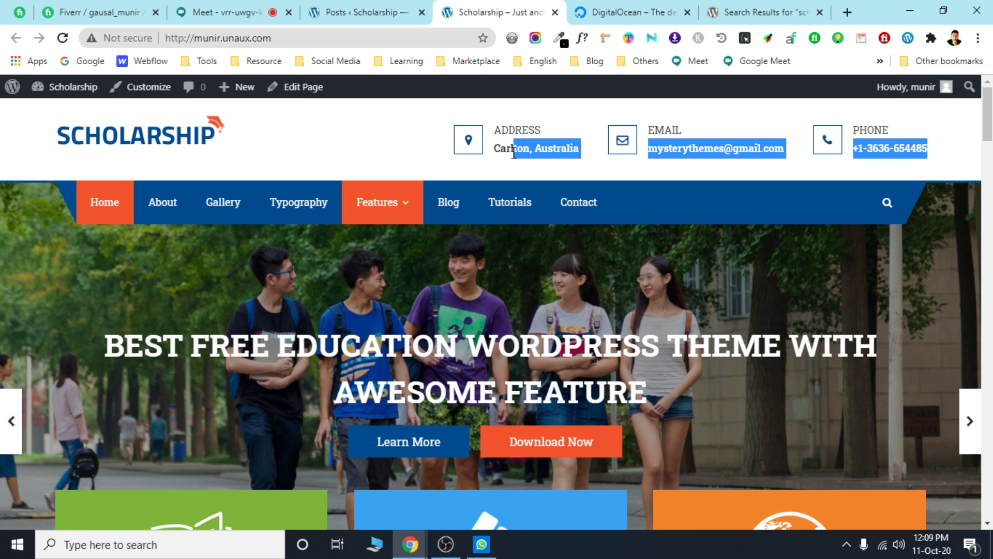
{"action": "left_click_drag", "start_coordinate": [518, 150], "coordinate": [702, 150]}
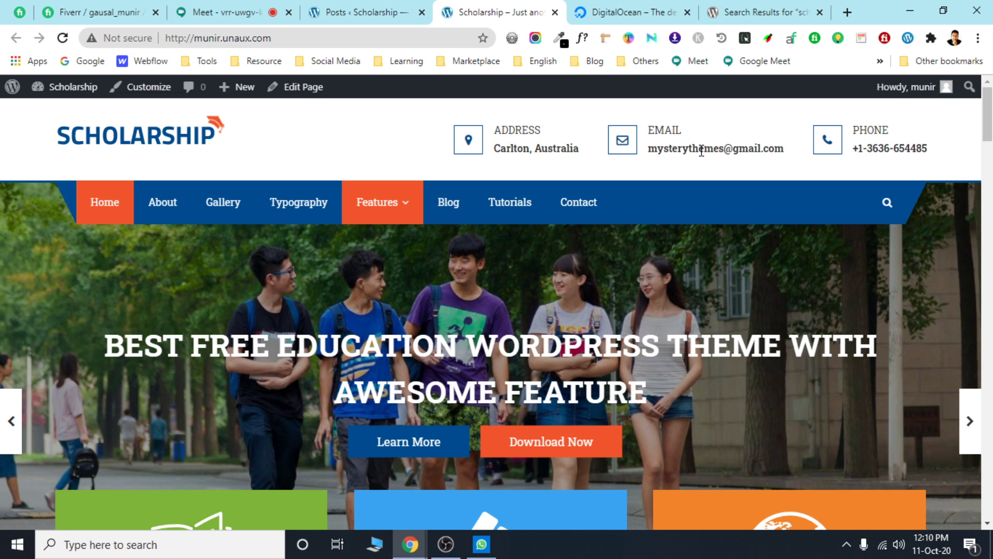
Review the front page from the gallery through the student blog to the footer and back up to the header.
{"action": "scroll", "coordinate": [542, 322], "scroll_direction": "down", "scroll_amount": 15}
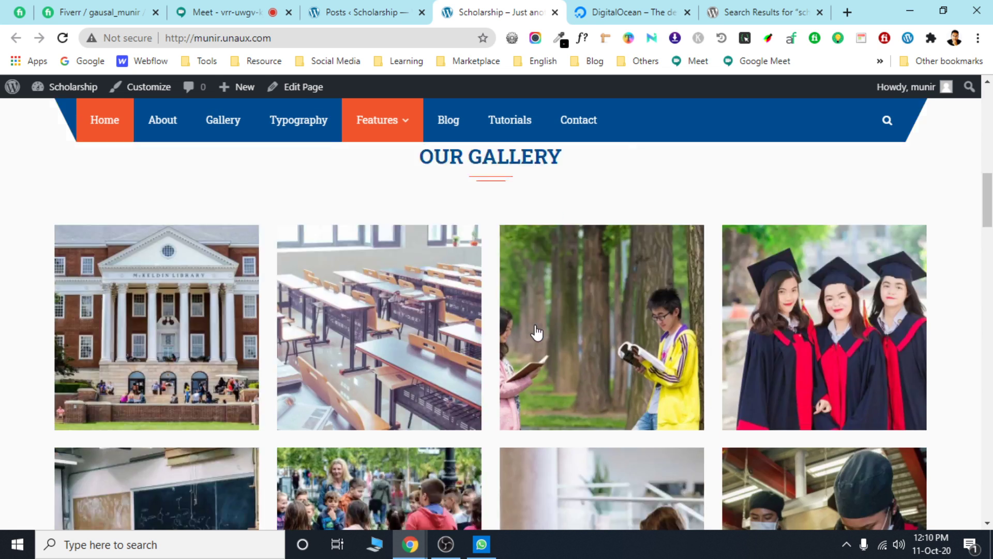
{"action": "scroll", "coordinate": [537, 333], "scroll_direction": "down", "scroll_amount": 15}
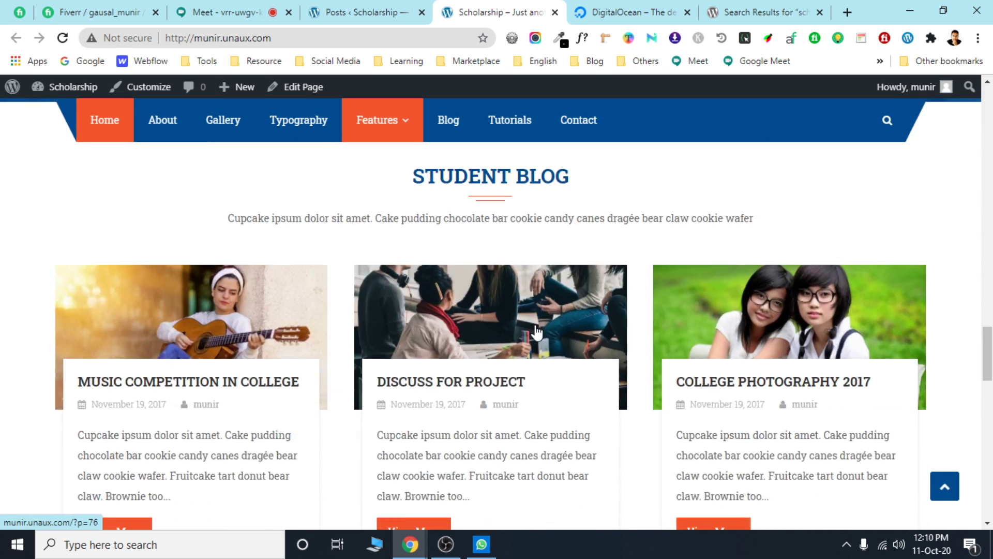
{"action": "scroll", "coordinate": [703, 261], "scroll_direction": "up", "scroll_amount": 5}
{"action": "scroll", "coordinate": [698, 320], "scroll_direction": "down", "scroll_amount": 5}
{"action": "scroll", "coordinate": [663, 393], "scroll_direction": "down", "scroll_amount": 3}
{"action": "scroll", "coordinate": [614, 408], "scroll_direction": "down", "scroll_amount": 10}
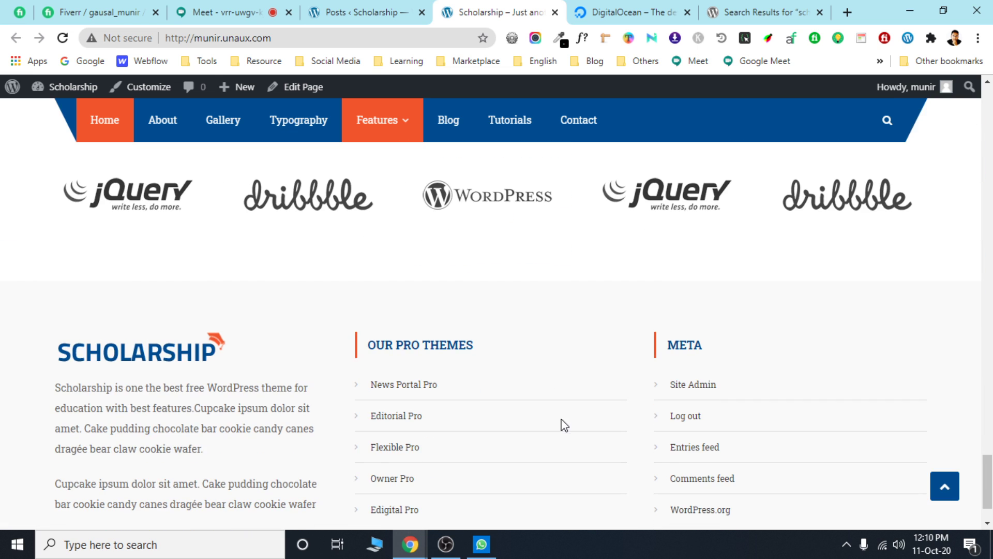
{"action": "scroll", "coordinate": [557, 382], "scroll_direction": "down", "scroll_amount": 1}
{"action": "scroll", "coordinate": [557, 382], "scroll_direction": "up", "scroll_amount": 20}
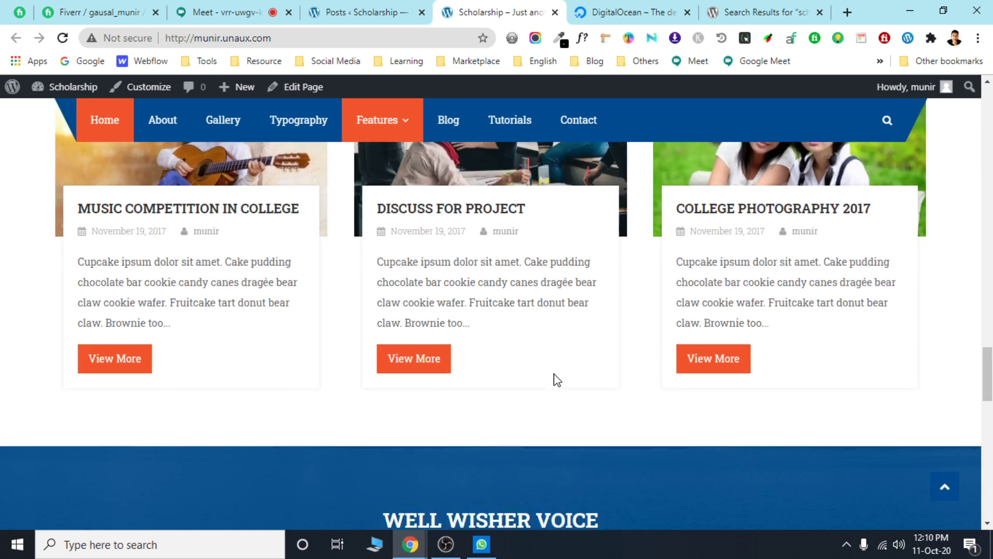
{"action": "scroll", "coordinate": [556, 382], "scroll_direction": "up", "scroll_amount": 5}
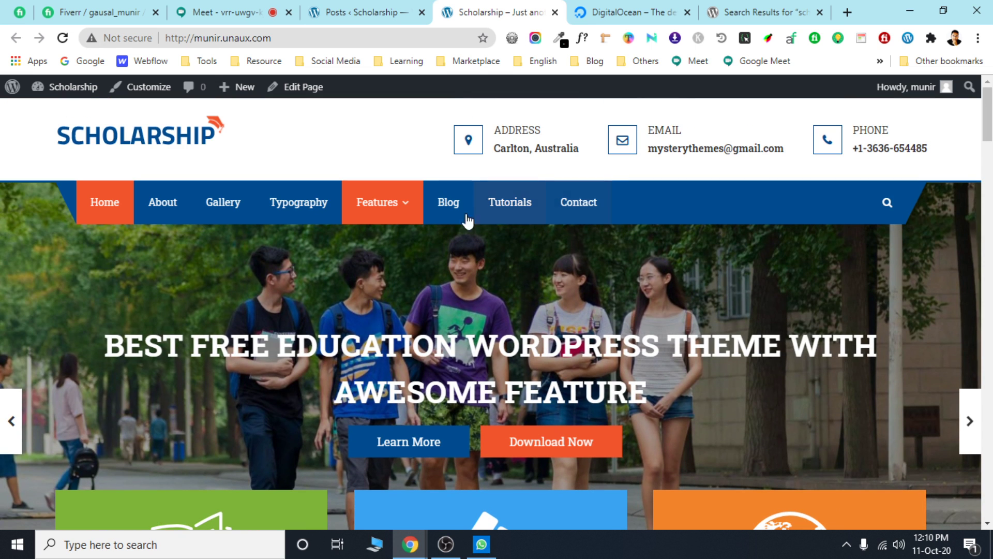
Examine the front page's navigation, slider and the three service boxes below it.
{"action": "scroll", "coordinate": [662, 266], "scroll_direction": "down", "scroll_amount": 3}
{"action": "scroll", "coordinate": [636, 222], "scroll_direction": "up", "scroll_amount": 3}
{"action": "scroll", "coordinate": [600, 410], "scroll_direction": "down", "scroll_amount": 2}
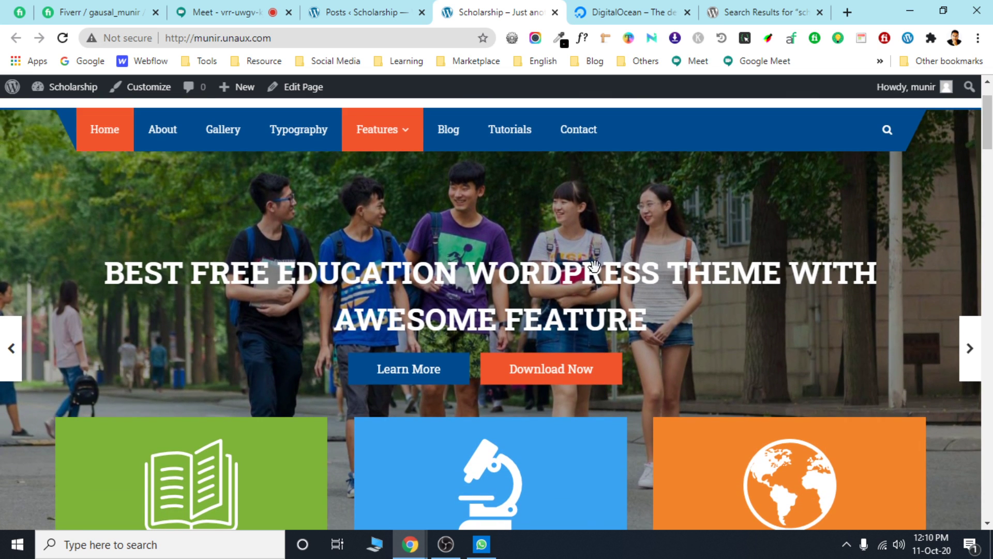
{"action": "scroll", "coordinate": [648, 230], "scroll_direction": "down", "scroll_amount": 3}
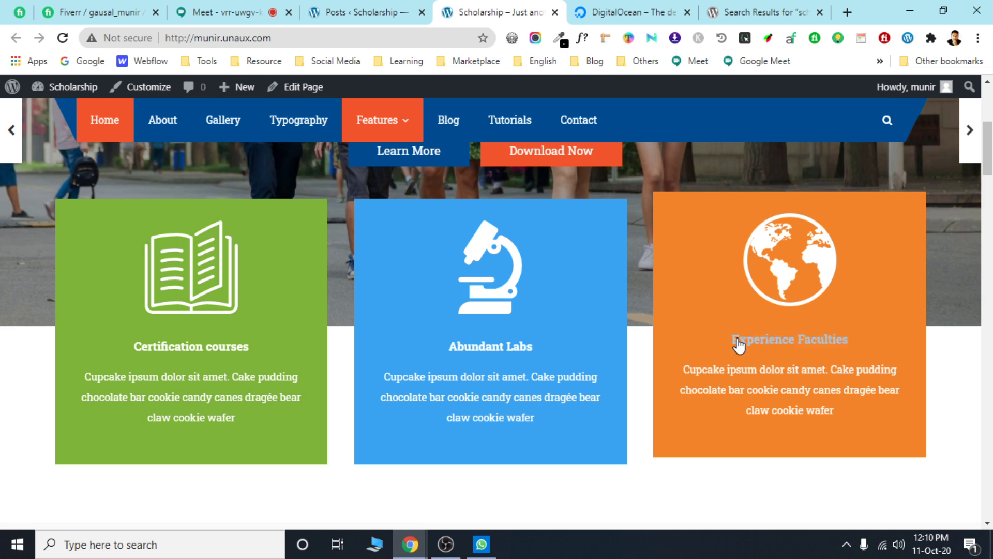
{"action": "scroll", "coordinate": [672, 337], "scroll_direction": "down", "scroll_amount": 4}
{"action": "scroll", "coordinate": [569, 334], "scroll_direction": "down", "scroll_amount": 3}
{"action": "scroll", "coordinate": [536, 327], "scroll_direction": "up", "scroll_amount": 10}
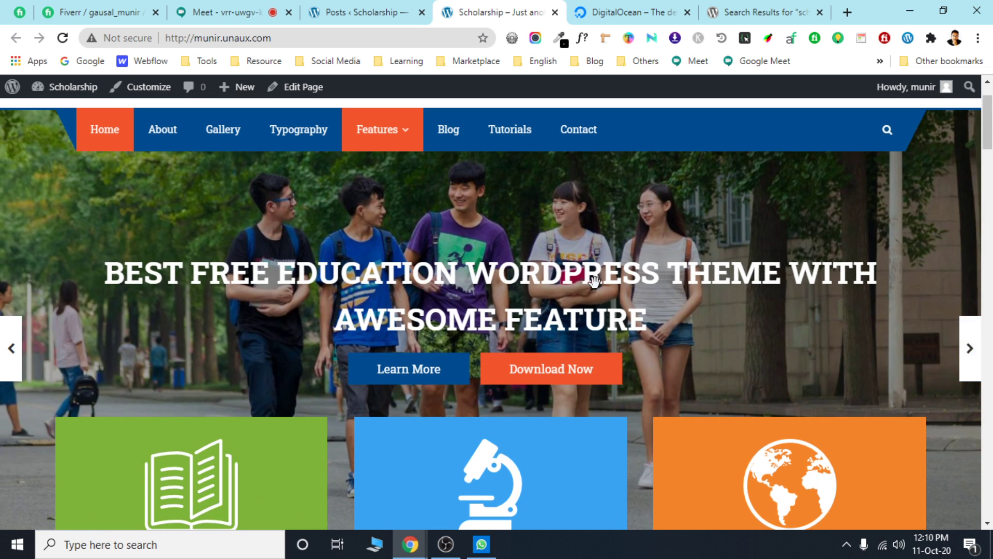
Advance the front page slider through two more slides and step it backward once.
{"action": "left_click", "coordinate": [976, 355]}
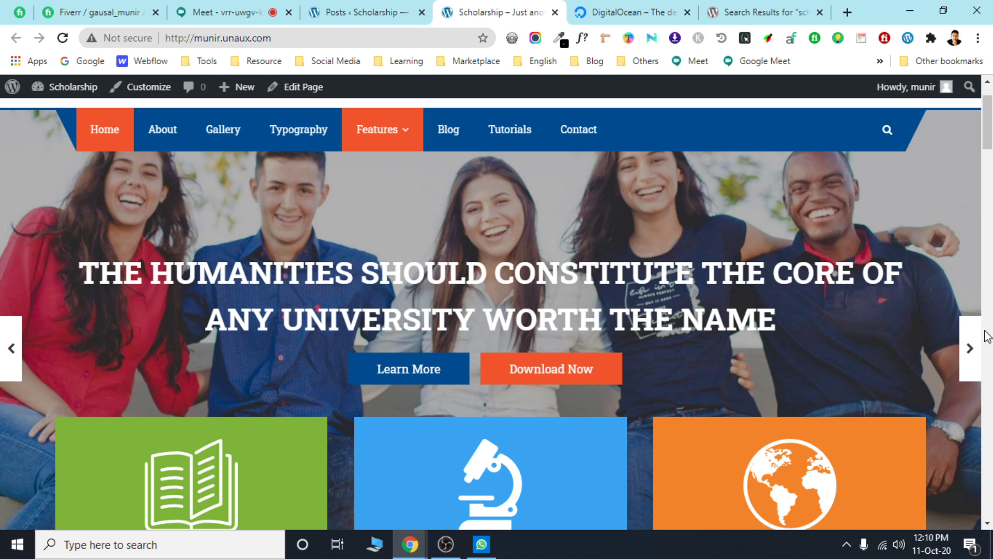
{"action": "left_click", "coordinate": [970, 348]}
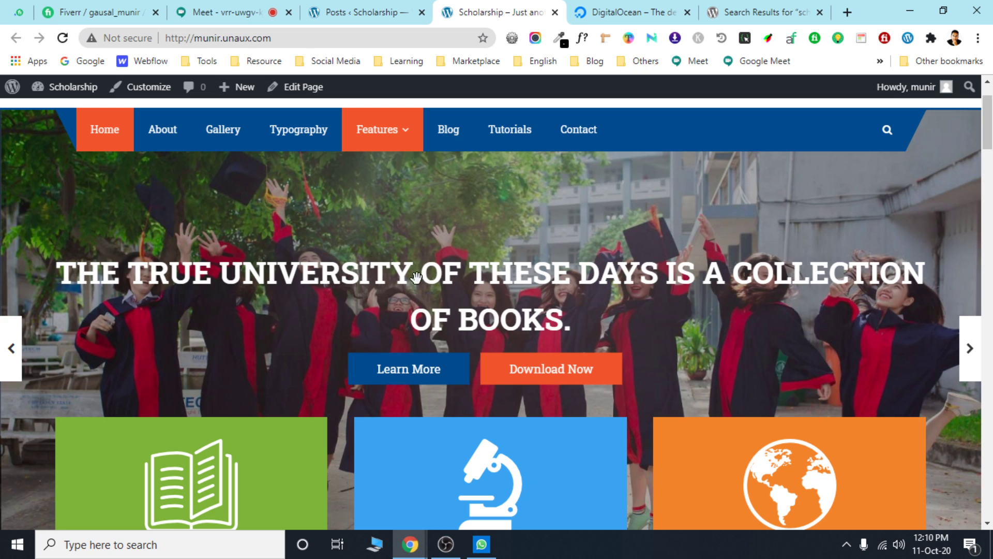
{"action": "left_click", "coordinate": [11, 347]}
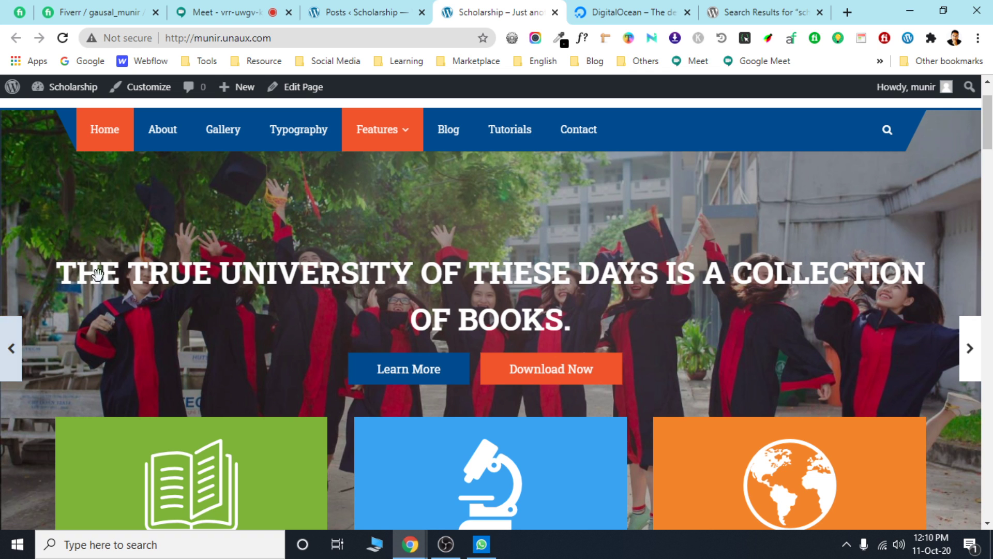
Examine the service boxes below the slider and highlight the Our Gallery heading.
{"action": "scroll", "coordinate": [493, 308], "scroll_direction": "down", "scroll_amount": 7}
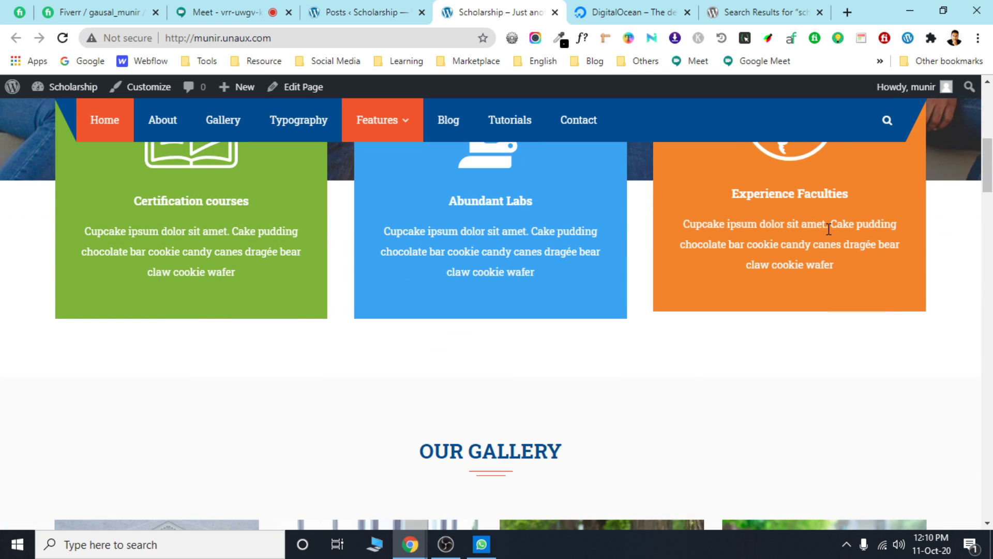
{"action": "scroll", "coordinate": [828, 229], "scroll_direction": "down", "scroll_amount": 5}
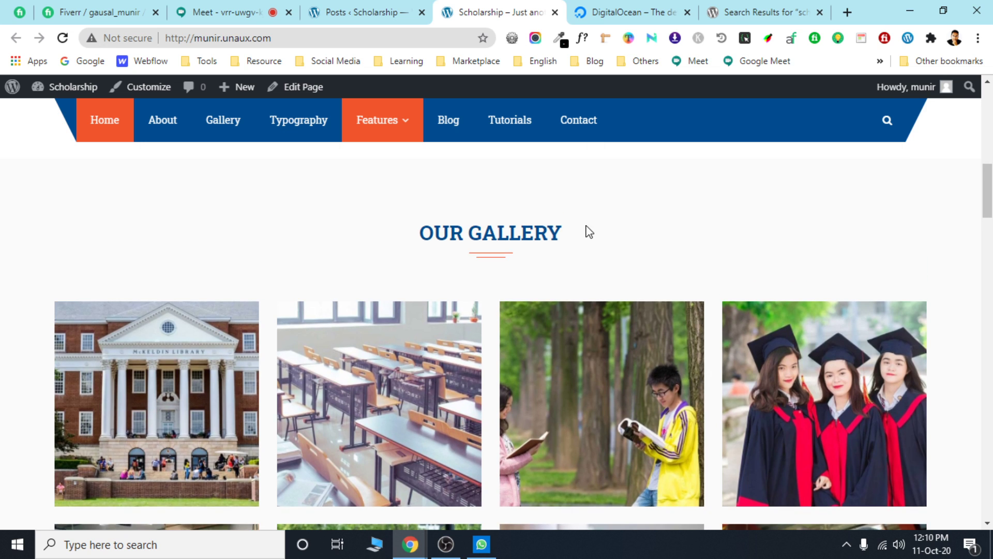
{"action": "left_click_drag", "start_coordinate": [587, 232], "coordinate": [421, 238]}
{"action": "left_click", "coordinate": [412, 230]}
Switch to the WordPress dashboard and open the post Categories page.
{"action": "key", "text": "ctrl+shift+Tab"}
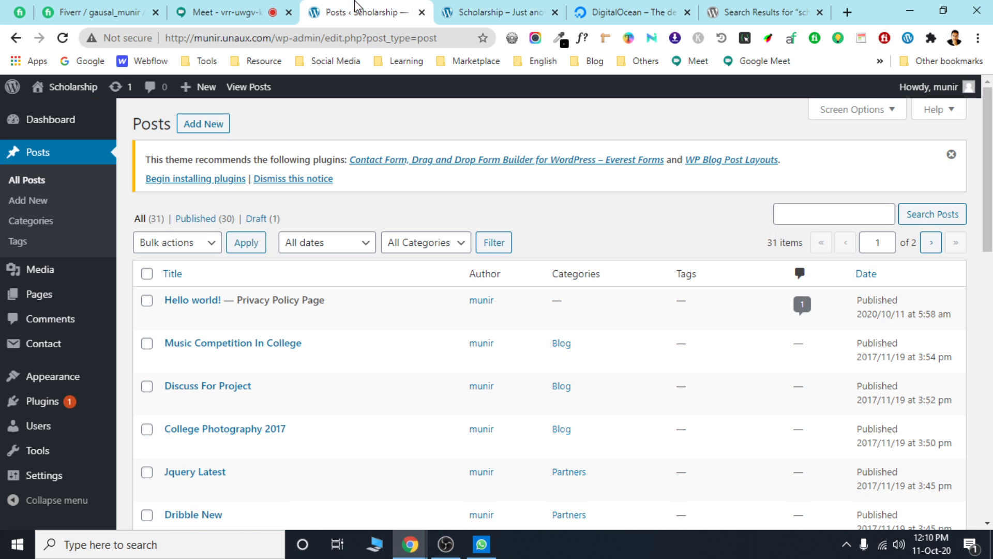
{"action": "scroll", "coordinate": [228, 331], "scroll_direction": "down", "scroll_amount": 3}
{"action": "scroll", "coordinate": [228, 318], "scroll_direction": "up", "scroll_amount": 3}
{"action": "left_click", "coordinate": [37, 228]}
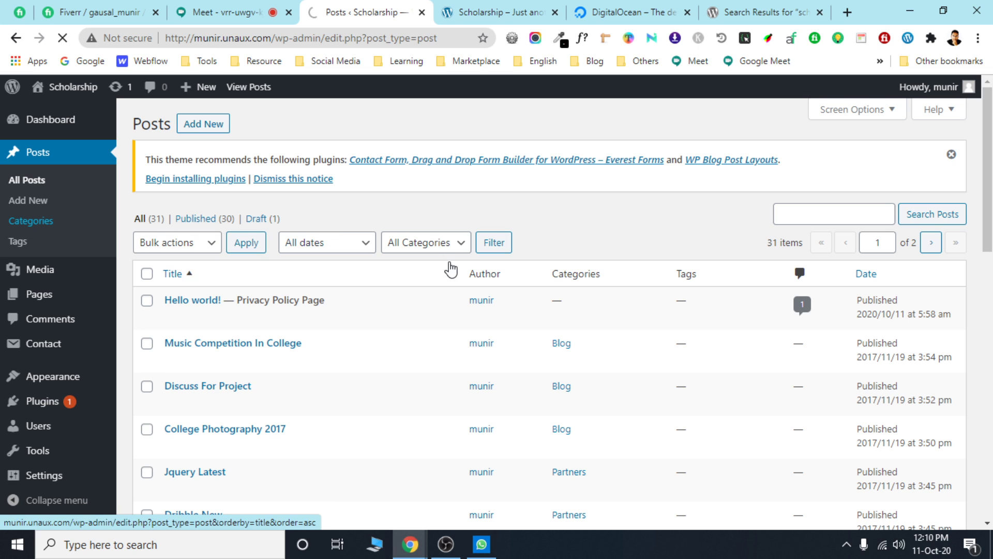
Examine the list of post categories from Blog through Testimonial.
{"action": "scroll", "coordinate": [514, 279], "scroll_direction": "down", "scroll_amount": 3}
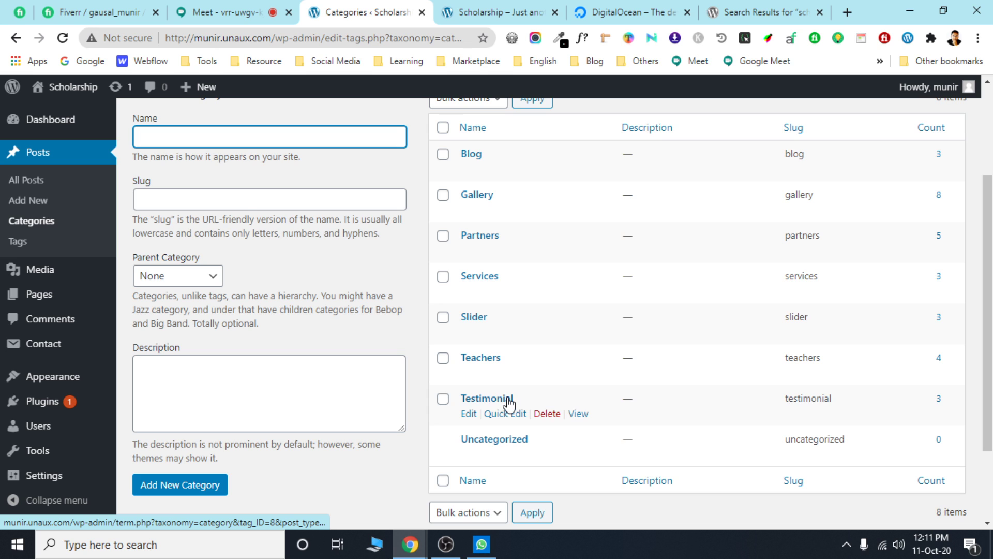
{"action": "scroll", "coordinate": [510, 403], "scroll_direction": "down", "scroll_amount": 2}
{"action": "scroll", "coordinate": [760, 265], "scroll_direction": "up", "scroll_amount": 3}
{"action": "scroll", "coordinate": [760, 265], "scroll_direction": "up", "scroll_amount": 1}
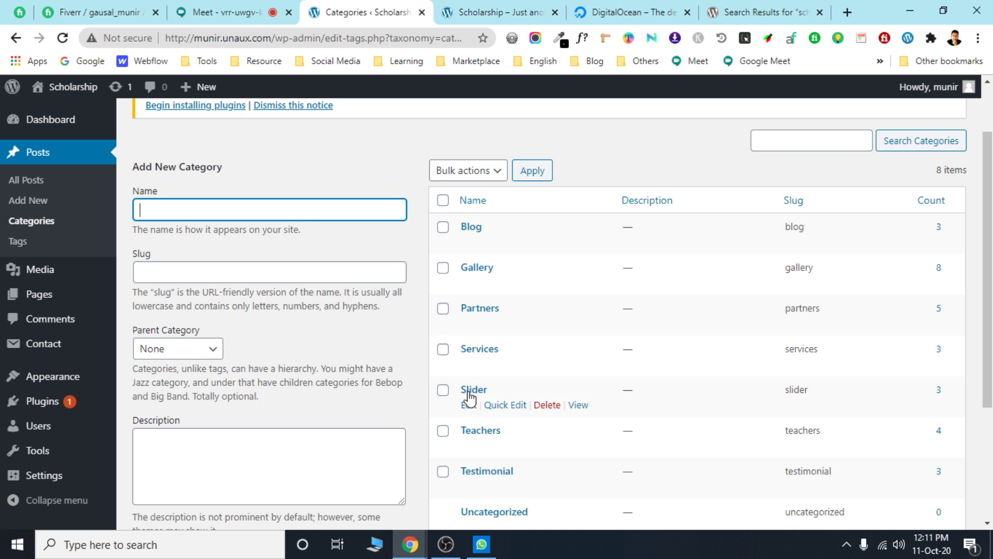
{"action": "scroll", "coordinate": [469, 388], "scroll_direction": "down", "scroll_amount": 3}
{"action": "scroll", "coordinate": [475, 271], "scroll_direction": "up", "scroll_amount": 3}
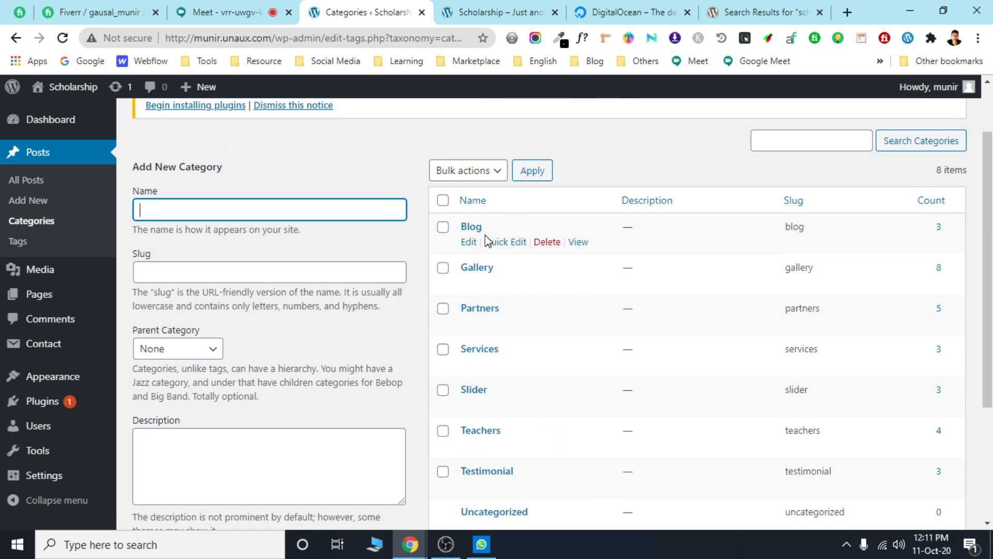
Compare the live site's Our Gallery section with the category list in the dashboard.
{"action": "left_click", "coordinate": [477, 9]}
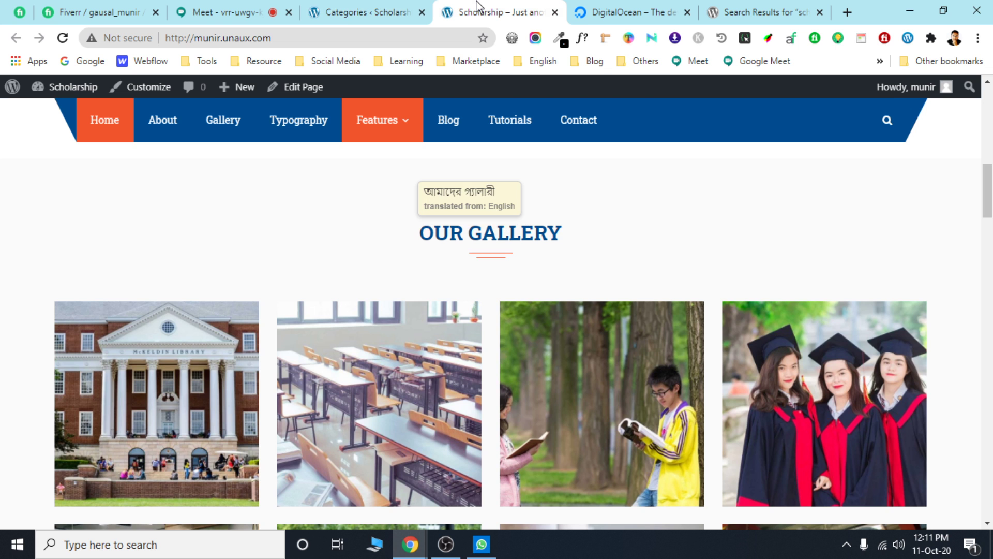
{"action": "scroll", "coordinate": [540, 300], "scroll_direction": "up", "scroll_amount": 2}
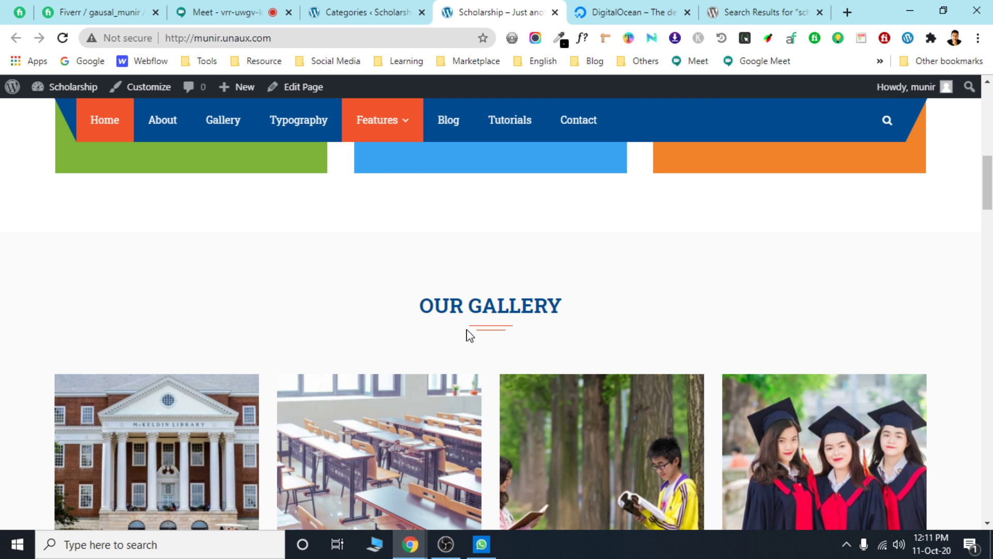
{"action": "scroll", "coordinate": [408, 318], "scroll_direction": "down", "scroll_amount": 2}
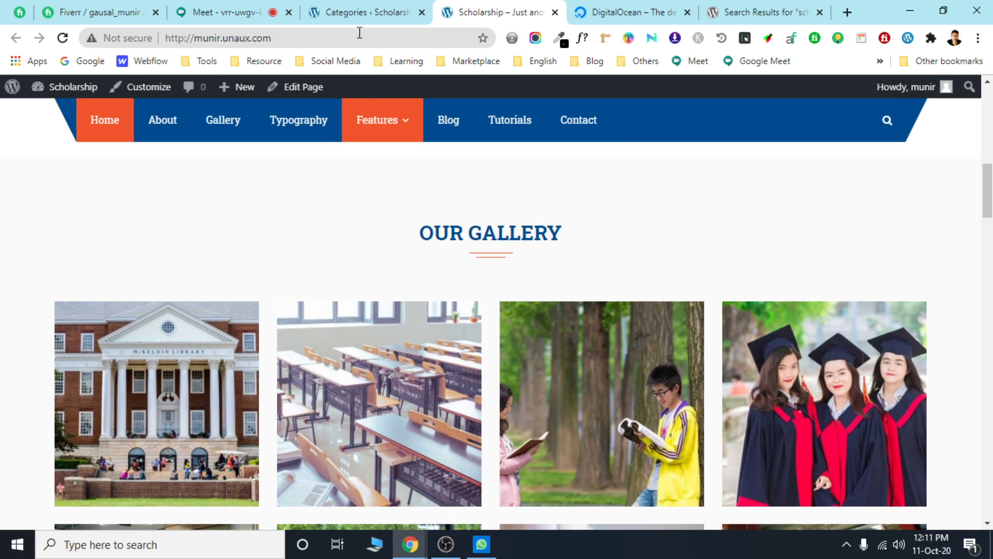
{"action": "left_click", "coordinate": [359, 11]}
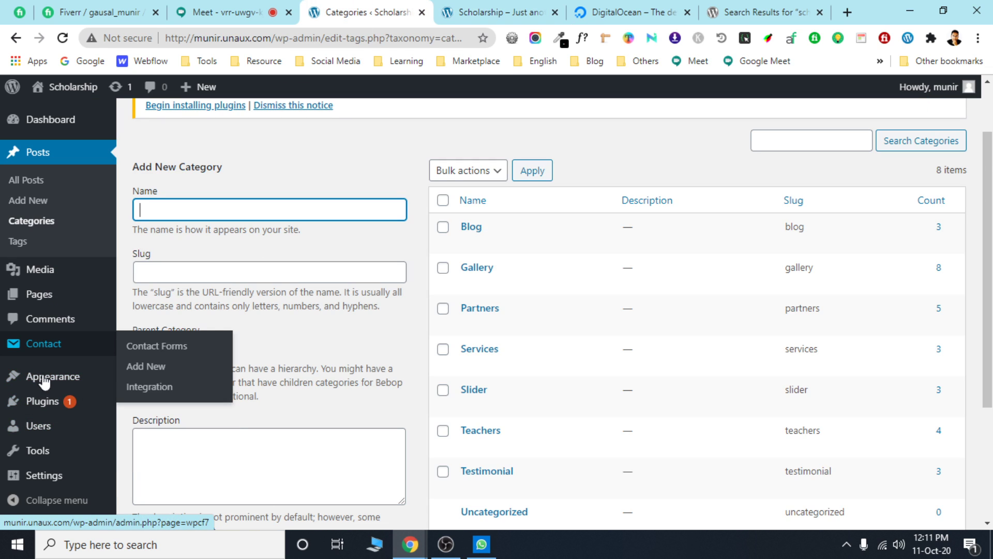
{"action": "left_click", "coordinate": [523, 9]}
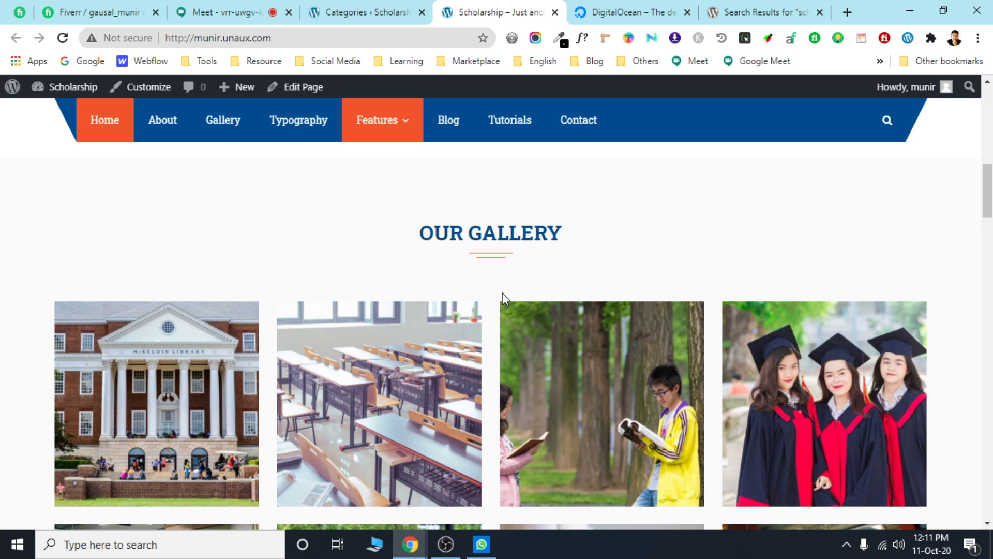
{"action": "scroll", "coordinate": [502, 295], "scroll_direction": "down", "scroll_amount": 5}
{"action": "scroll", "coordinate": [502, 305], "scroll_direction": "up", "scroll_amount": 6}
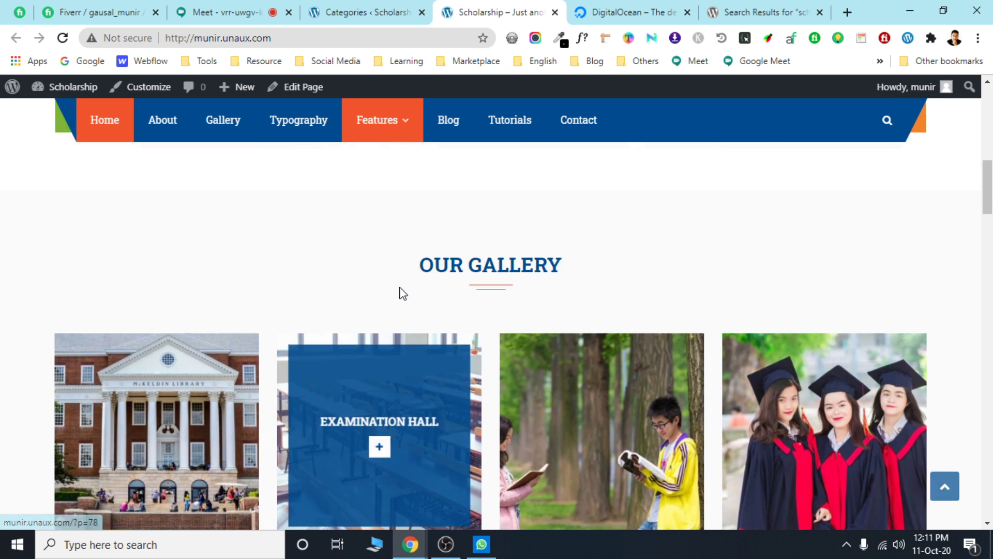
Return to the dashboard and open the theme's Widgets page.
{"action": "left_click", "coordinate": [339, 12]}
{"action": "mouse_move", "coordinate": [61, 399]}
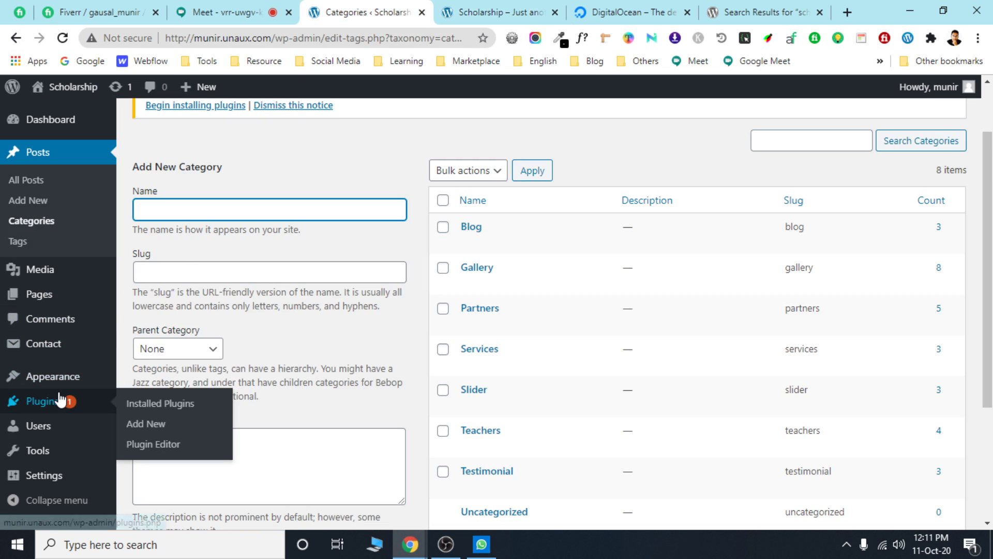
{"action": "left_click", "coordinate": [145, 386]}
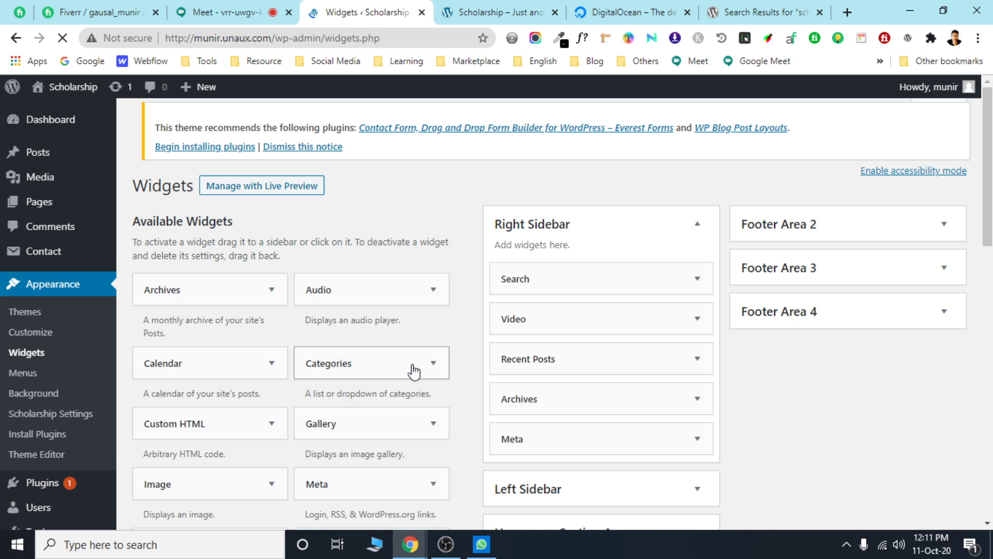
Expand the Homepage Section Area on the Widgets page and look over the widgets it holds.
{"action": "scroll", "coordinate": [636, 269], "scroll_direction": "down", "scroll_amount": 4}
{"action": "left_click", "coordinate": [599, 327]}
{"action": "scroll", "coordinate": [600, 320], "scroll_direction": "down", "scroll_amount": 2}
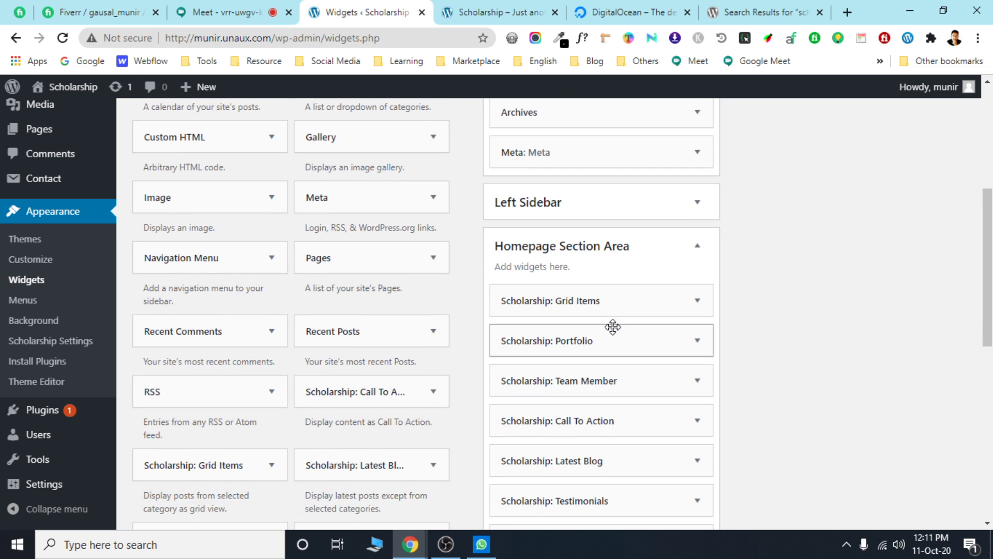
{"action": "scroll", "coordinate": [612, 326], "scroll_direction": "down", "scroll_amount": 3}
{"action": "scroll", "coordinate": [608, 221], "scroll_direction": "up", "scroll_amount": 2}
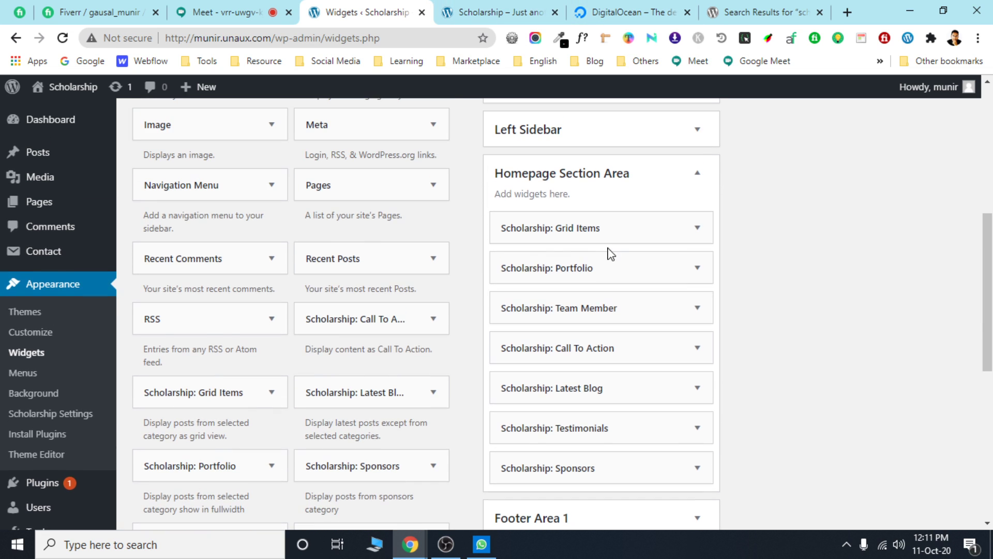
Review the Our Gallery section's Scholarship: Portfolio widget and its Section Category choices, keeping Gallery selected, and collapse the widget.
{"action": "left_click", "coordinate": [630, 269]}
{"action": "left_click", "coordinate": [663, 278]}
{"action": "left_click", "coordinate": [663, 278]}
{"action": "scroll", "coordinate": [570, 331], "scroll_direction": "down", "scroll_amount": 2}
{"action": "scroll", "coordinate": [570, 332], "scroll_direction": "down", "scroll_amount": 1}
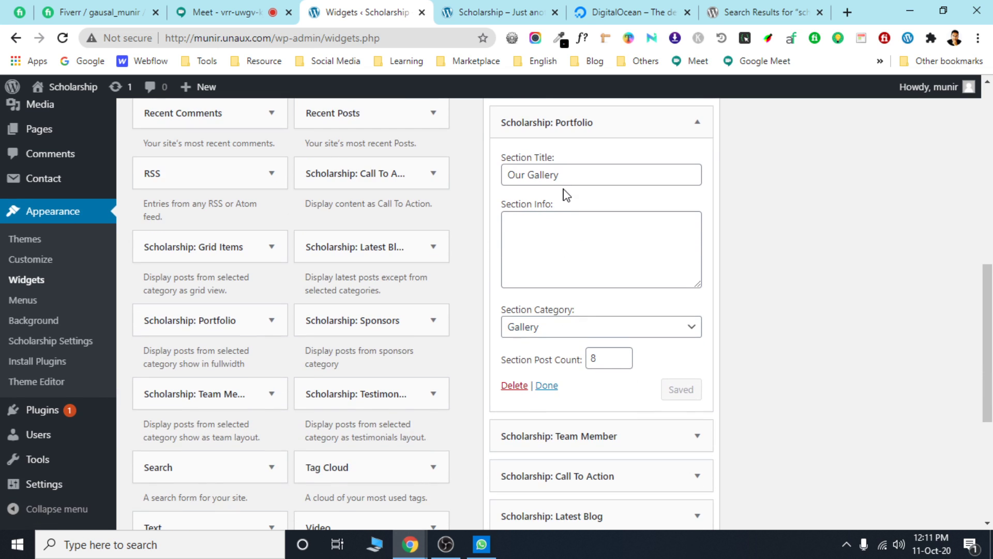
{"action": "left_click", "coordinate": [565, 333]}
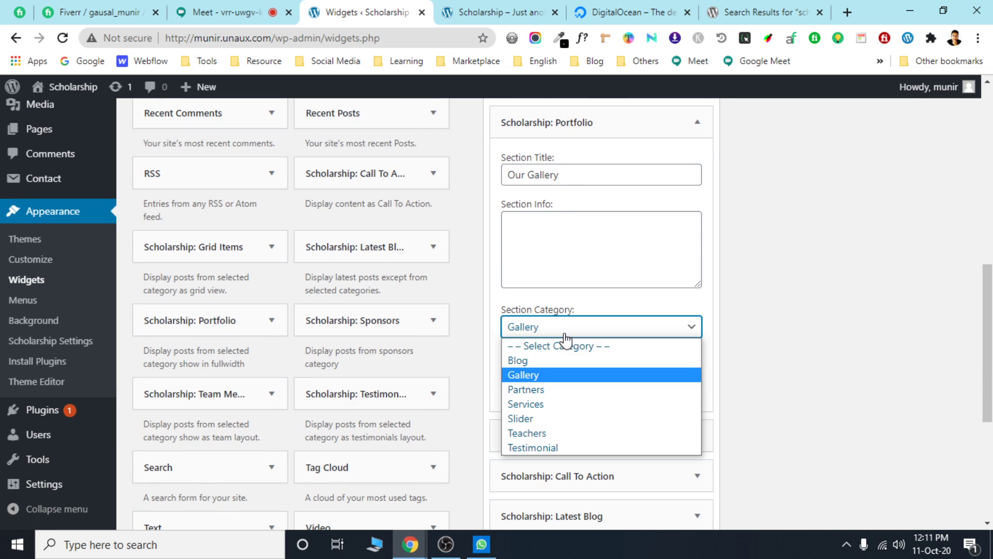
{"action": "left_click", "coordinate": [558, 376]}
{"action": "scroll", "coordinate": [104, 207], "scroll_direction": "up", "scroll_amount": 1}
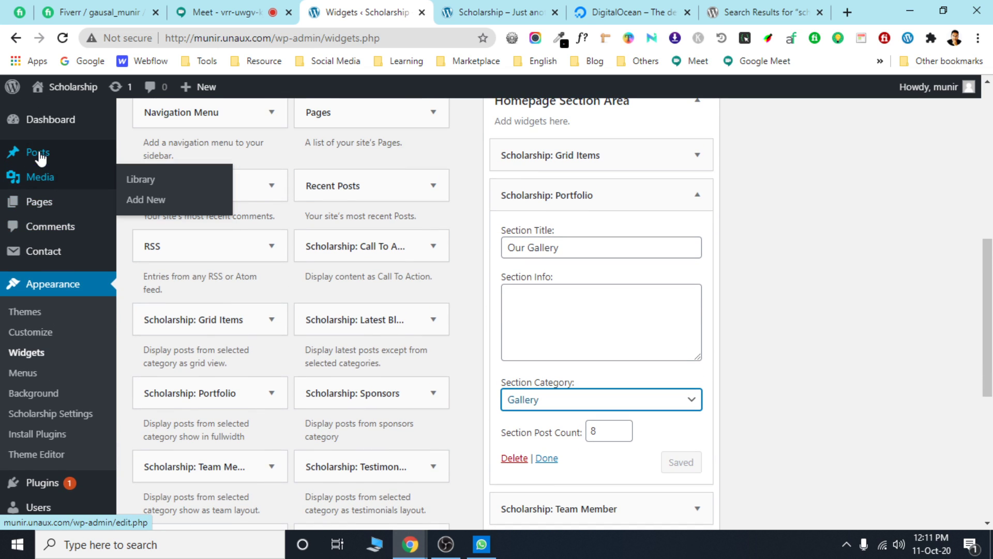
{"action": "left_click", "coordinate": [555, 400]}
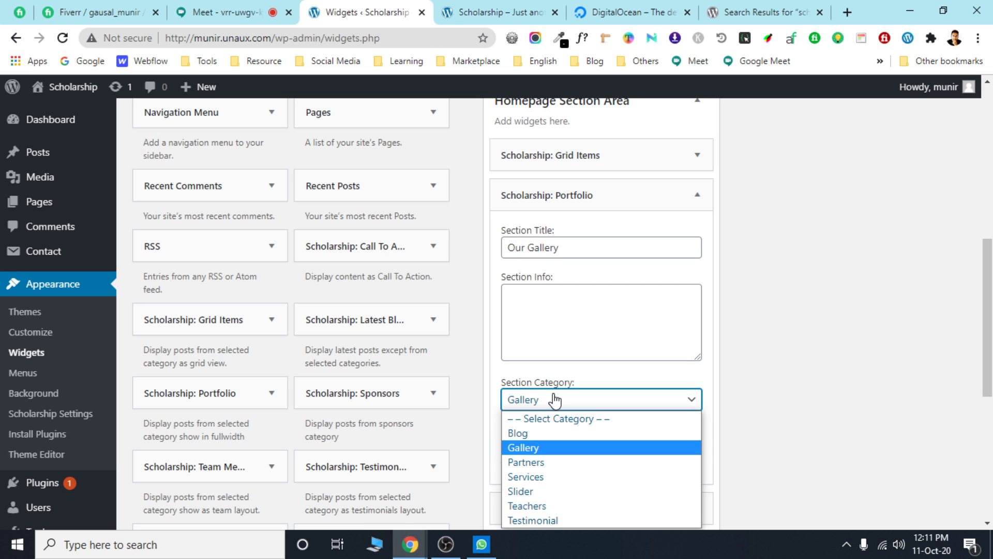
{"action": "left_click", "coordinate": [542, 453]}
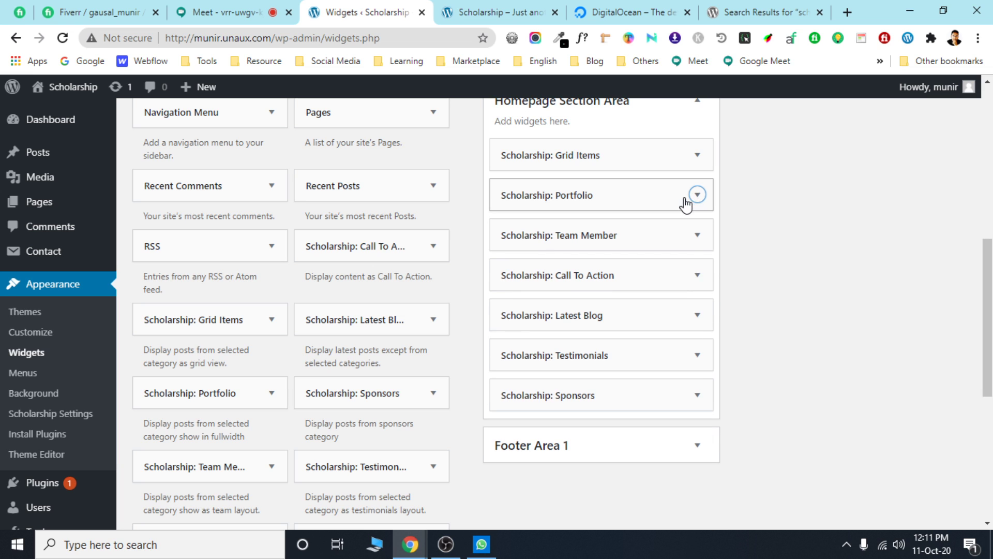
Briefly expand and collapse the Scholarship: Sponsors widget in the Homepage Section Area.
{"action": "scroll", "coordinate": [306, 365], "scroll_direction": "down", "scroll_amount": 3}
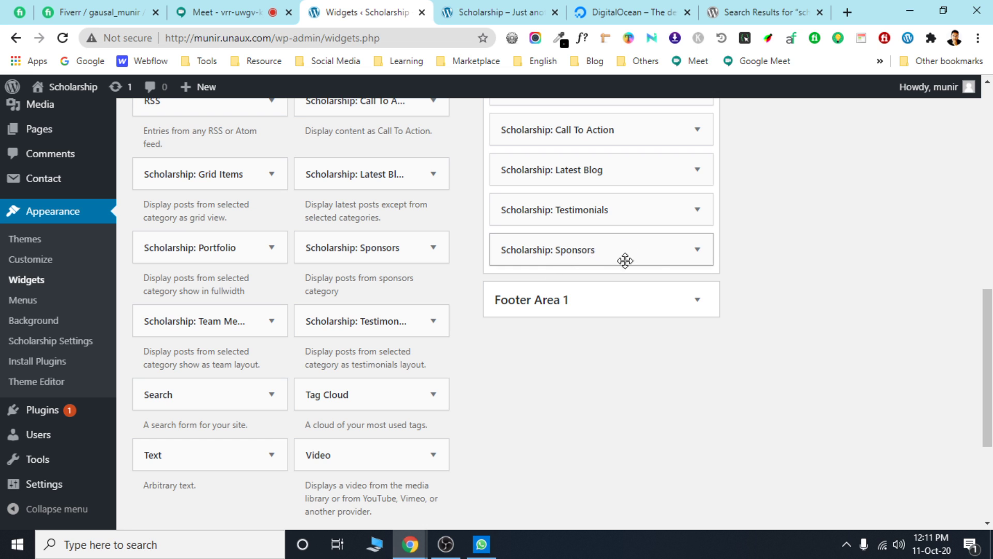
{"action": "left_click", "coordinate": [697, 250]}
{"action": "left_click", "coordinate": [695, 252]}
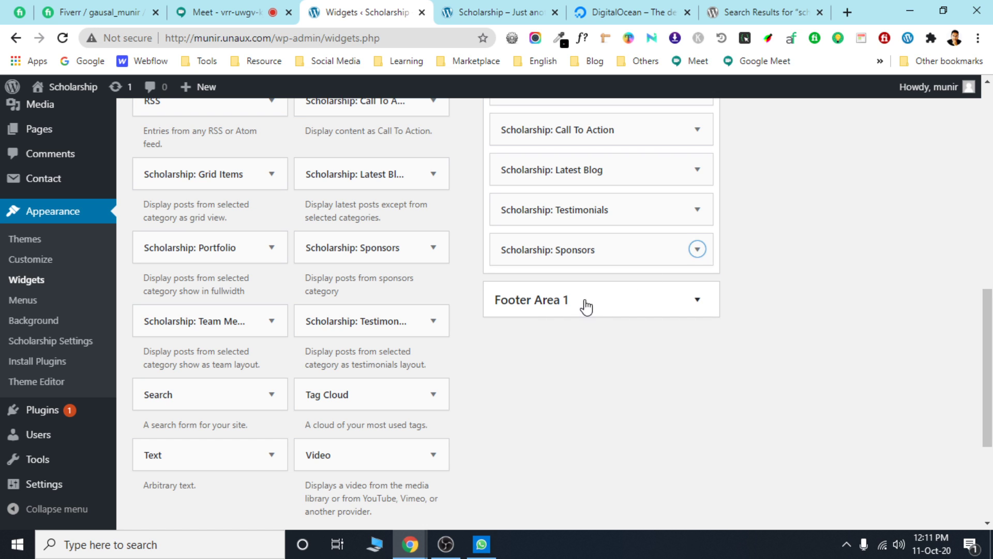
Add another Scholarship: Portfolio widget from the available widgets to the Homepage Section Area.
{"action": "scroll", "coordinate": [569, 310], "scroll_direction": "down", "scroll_amount": 3}
{"action": "scroll", "coordinate": [538, 318], "scroll_direction": "up", "scroll_amount": 3}
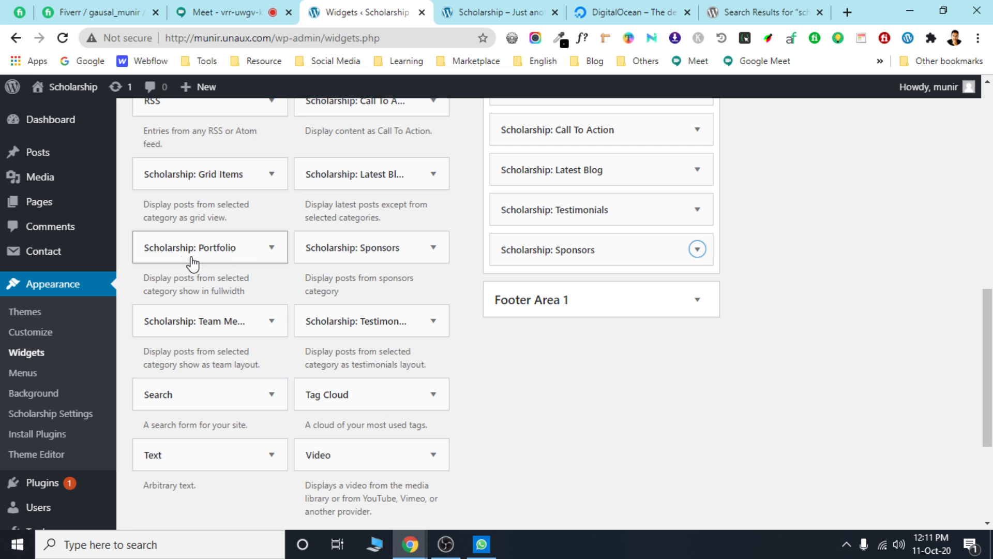
{"action": "left_click", "coordinate": [247, 253]}
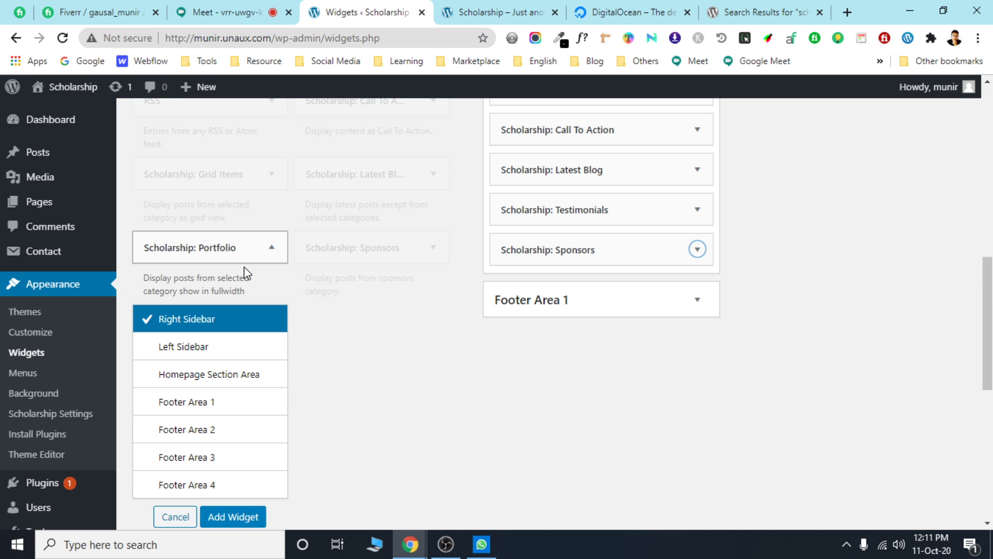
{"action": "left_click", "coordinate": [223, 381]}
{"action": "scroll", "coordinate": [233, 386], "scroll_direction": "down", "scroll_amount": 4}
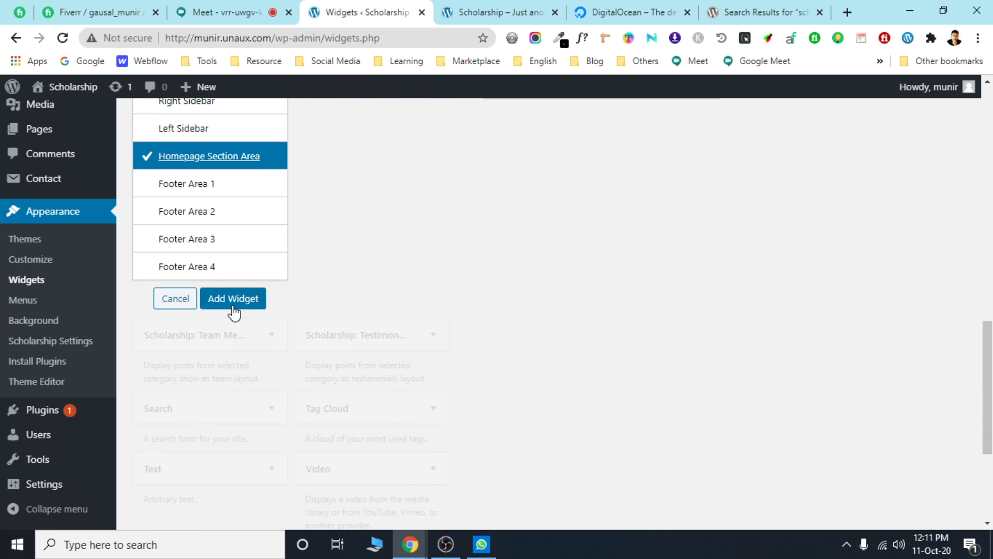
{"action": "left_click", "coordinate": [233, 300]}
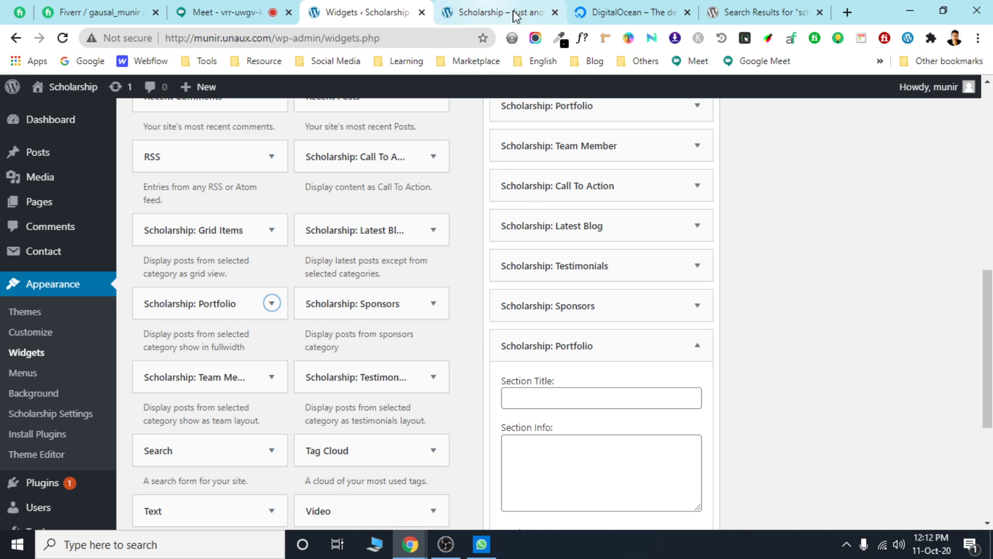
Reload the live front page and look through its sections for the added Portfolio widget's content.
{"action": "scroll", "coordinate": [781, 293], "scroll_direction": "up", "scroll_amount": 10}
{"action": "left_click", "coordinate": [473, 7]}
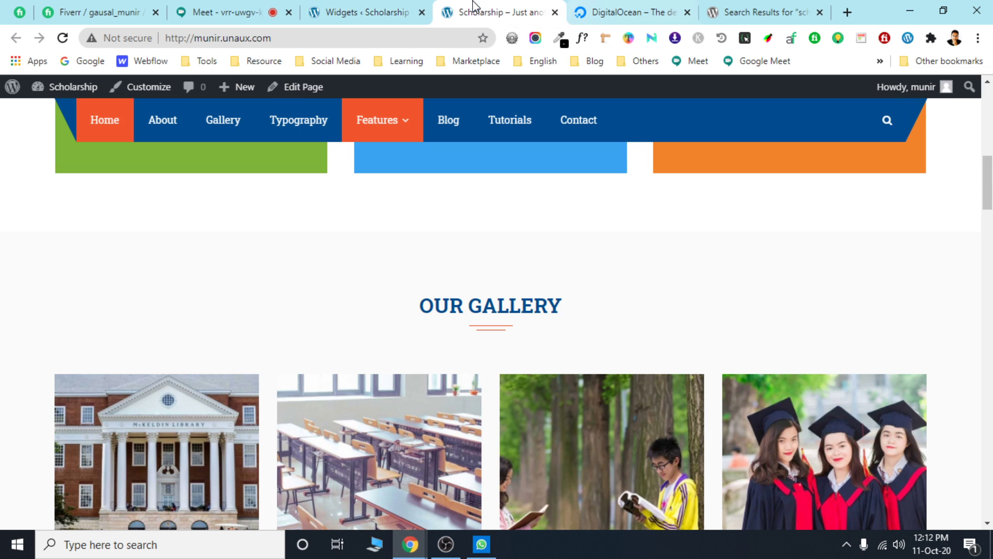
{"action": "left_click", "coordinate": [63, 38]}
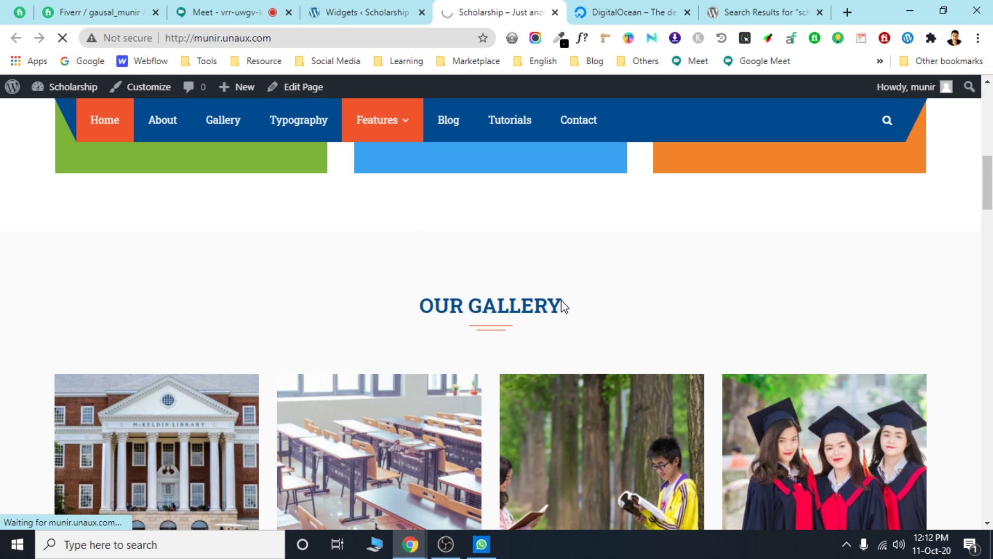
{"action": "scroll", "coordinate": [569, 301], "scroll_direction": "down", "scroll_amount": 15}
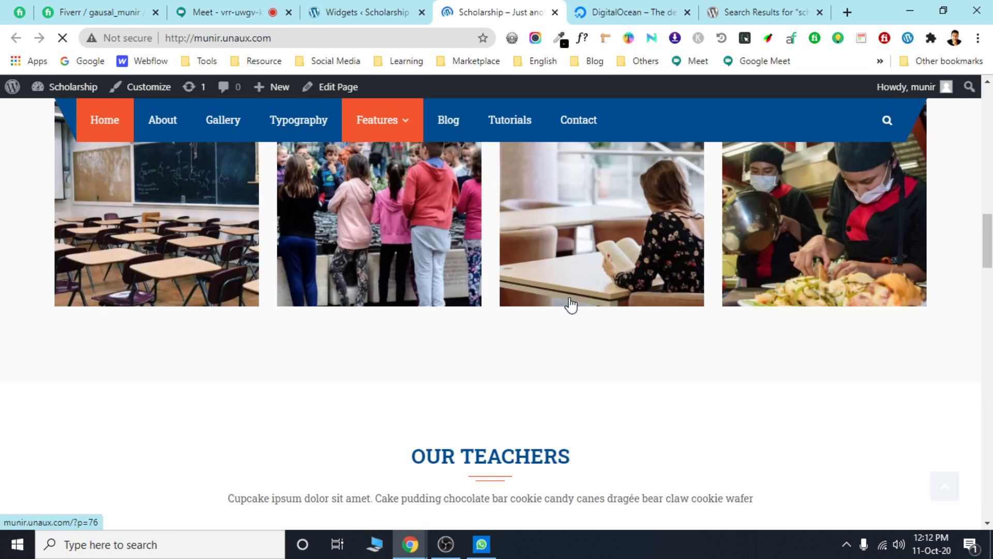
{"action": "scroll", "coordinate": [569, 293], "scroll_direction": "down", "scroll_amount": 8}
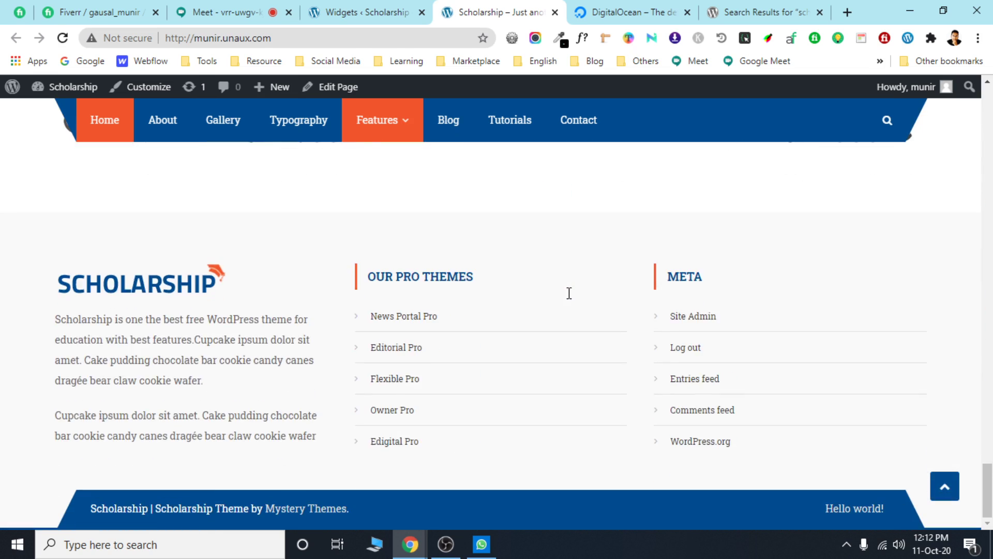
{"action": "scroll", "coordinate": [569, 292], "scroll_direction": "up", "scroll_amount": 11}
{"action": "scroll", "coordinate": [569, 295], "scroll_direction": "up", "scroll_amount": 12}
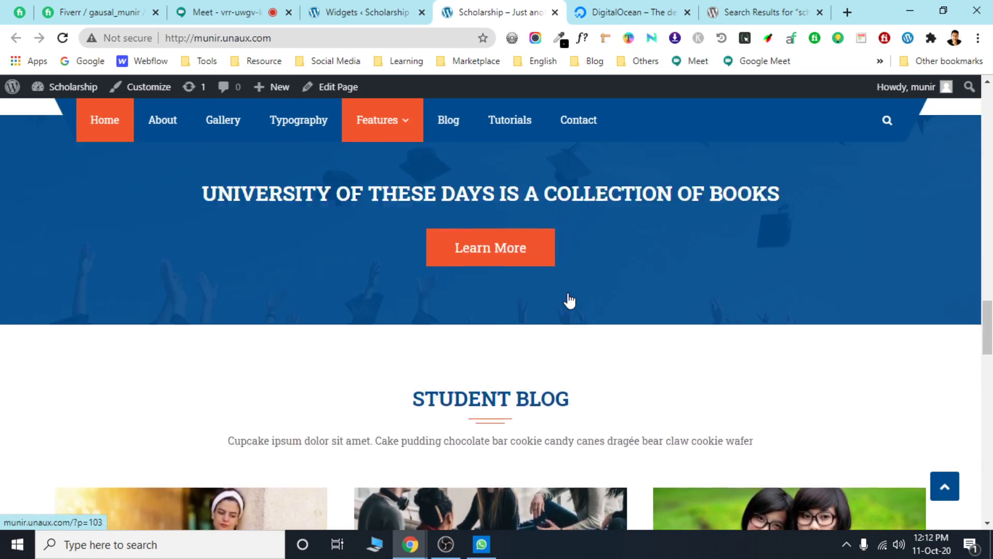
{"action": "scroll", "coordinate": [569, 300], "scroll_direction": "up", "scroll_amount": 12}
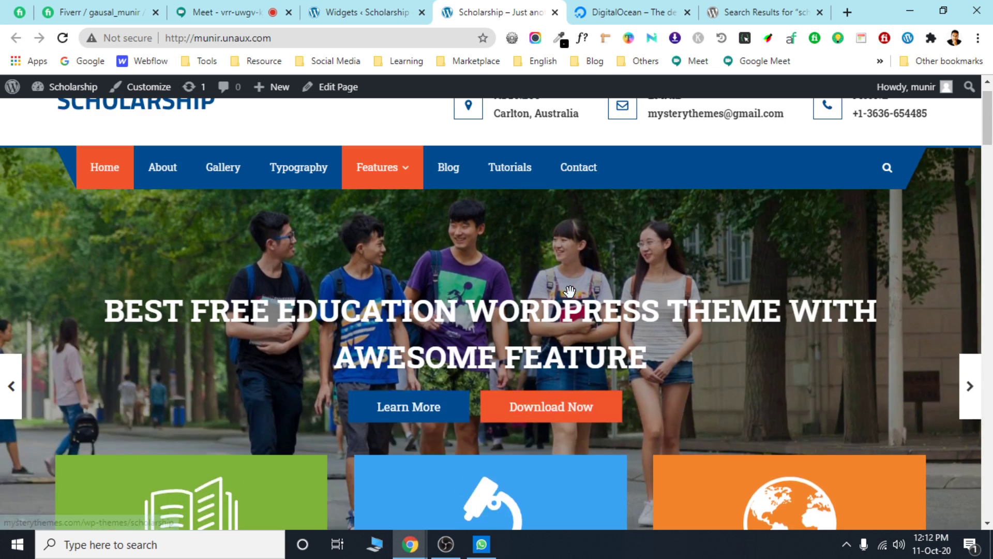
{"action": "scroll", "coordinate": [569, 295], "scroll_direction": "down", "scroll_amount": 8}
{"action": "scroll", "coordinate": [569, 295], "scroll_direction": "down", "scroll_amount": 8}
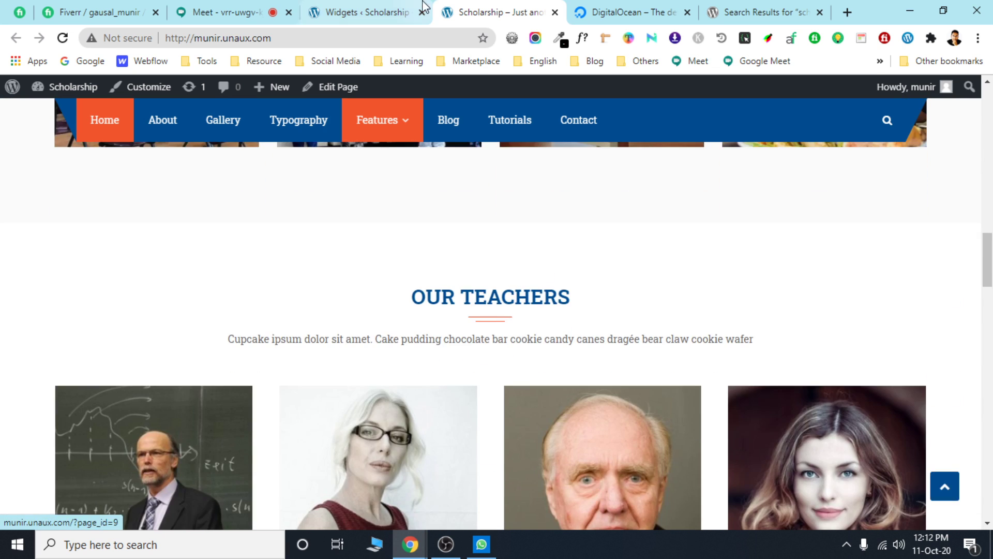
Return to the Widgets page, set the added Scholarship: Portfolio widget's Section Category to Services, and save the widget.
{"action": "left_click", "coordinate": [394, 12]}
{"action": "scroll", "coordinate": [621, 362], "scroll_direction": "down", "scroll_amount": 5}
{"action": "scroll", "coordinate": [633, 385], "scroll_direction": "down", "scroll_amount": 4}
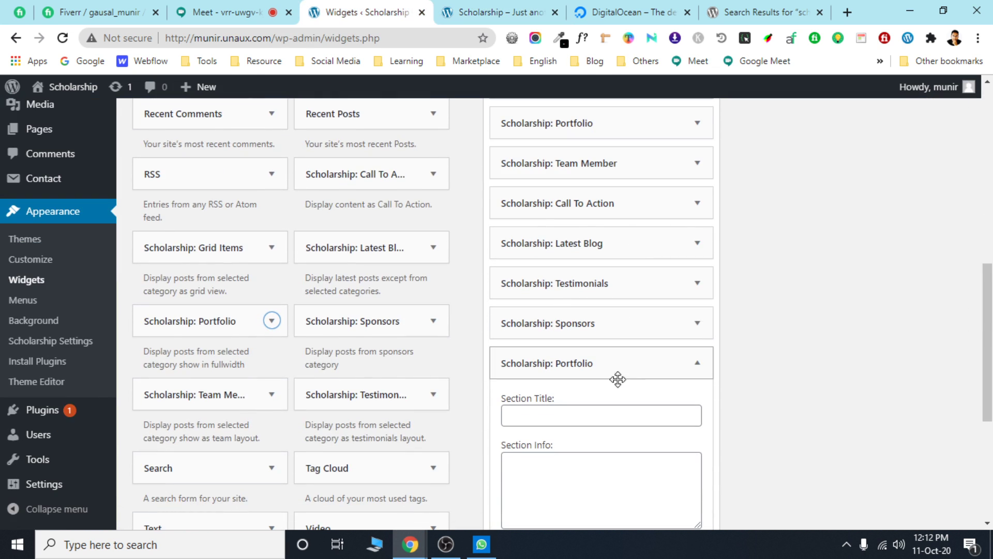
{"action": "scroll", "coordinate": [614, 373], "scroll_direction": "down", "scroll_amount": 3}
{"action": "scroll", "coordinate": [614, 360], "scroll_direction": "down", "scroll_amount": 3}
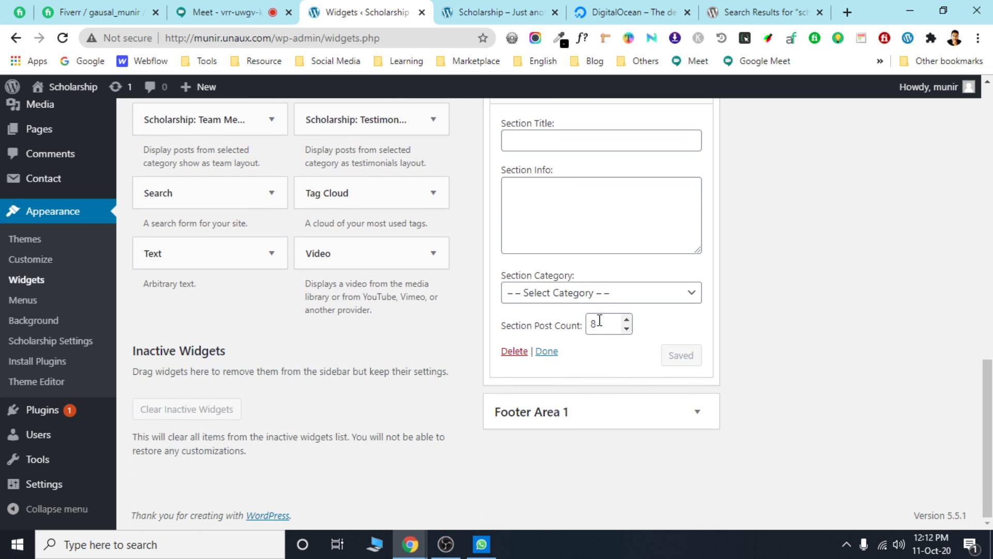
{"action": "left_click", "coordinate": [598, 292]}
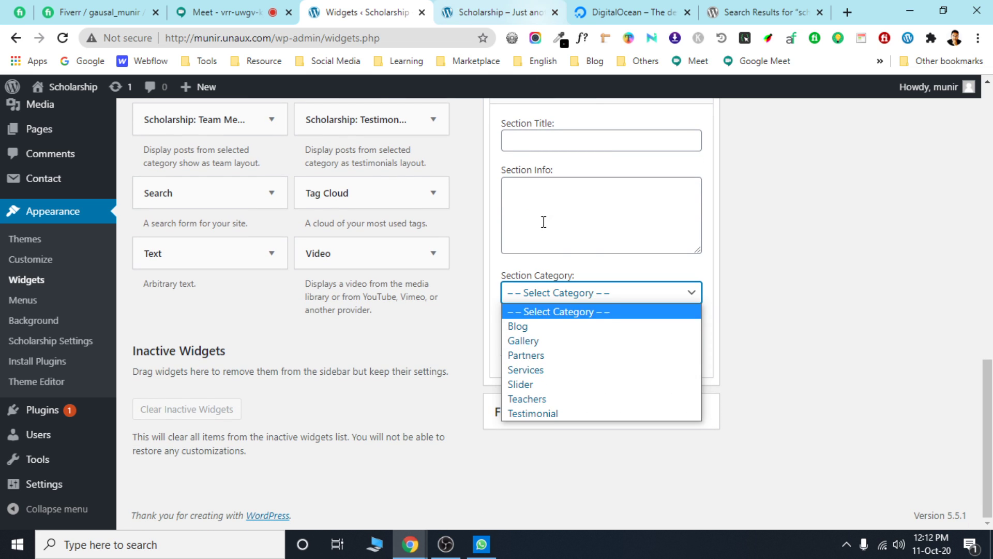
{"action": "left_click", "coordinate": [749, 306]}
{"action": "scroll", "coordinate": [700, 292], "scroll_direction": "up", "scroll_amount": 3}
{"action": "scroll", "coordinate": [624, 245], "scroll_direction": "down", "scroll_amount": 3}
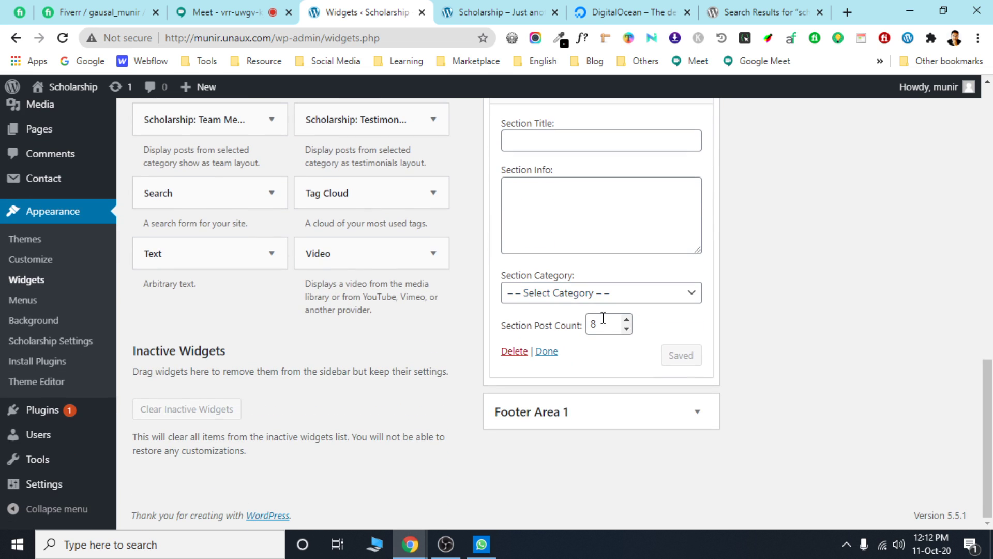
{"action": "left_click", "coordinate": [579, 293]}
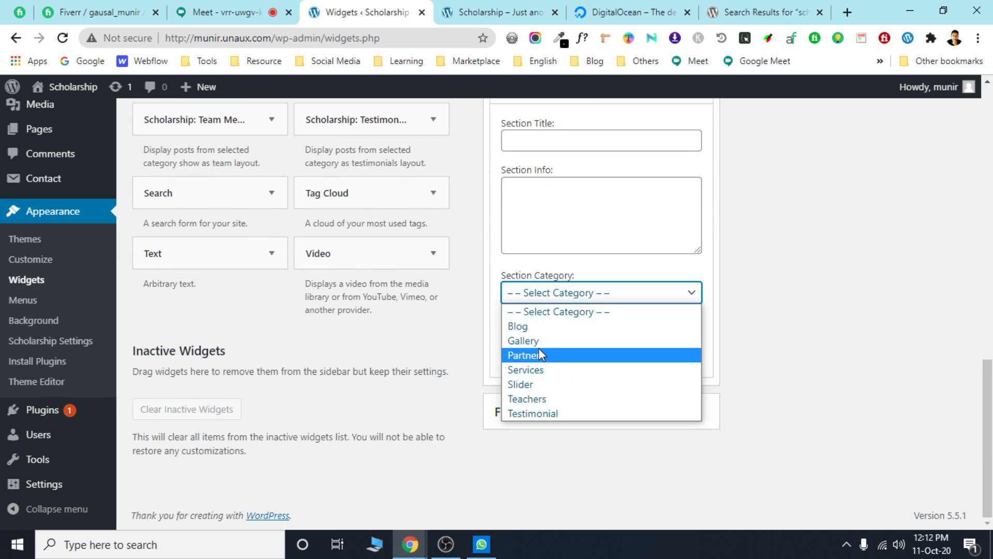
{"action": "left_click", "coordinate": [531, 369]}
{"action": "scroll", "coordinate": [570, 257], "scroll_direction": "up", "scroll_amount": 1}
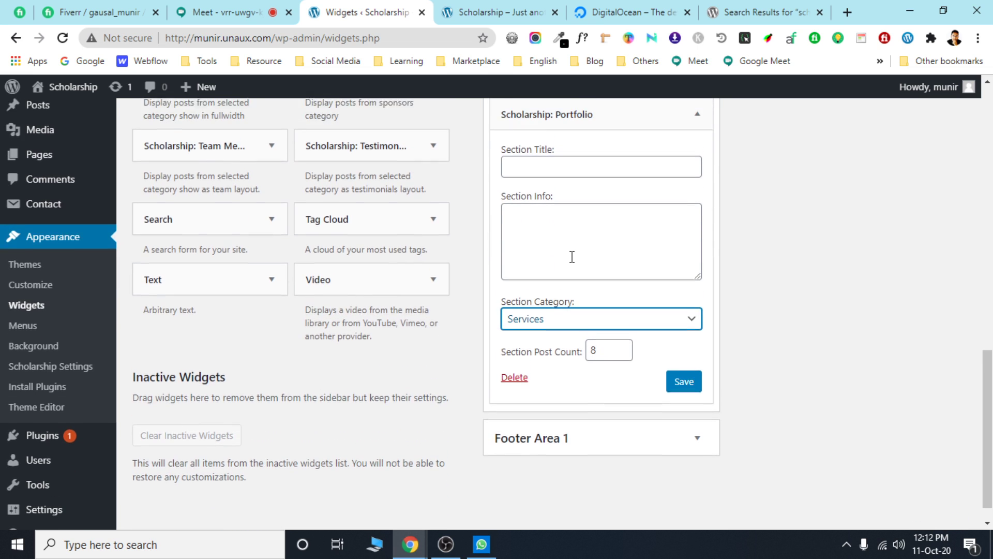
{"action": "scroll", "coordinate": [605, 337], "scroll_direction": "down", "scroll_amount": 1}
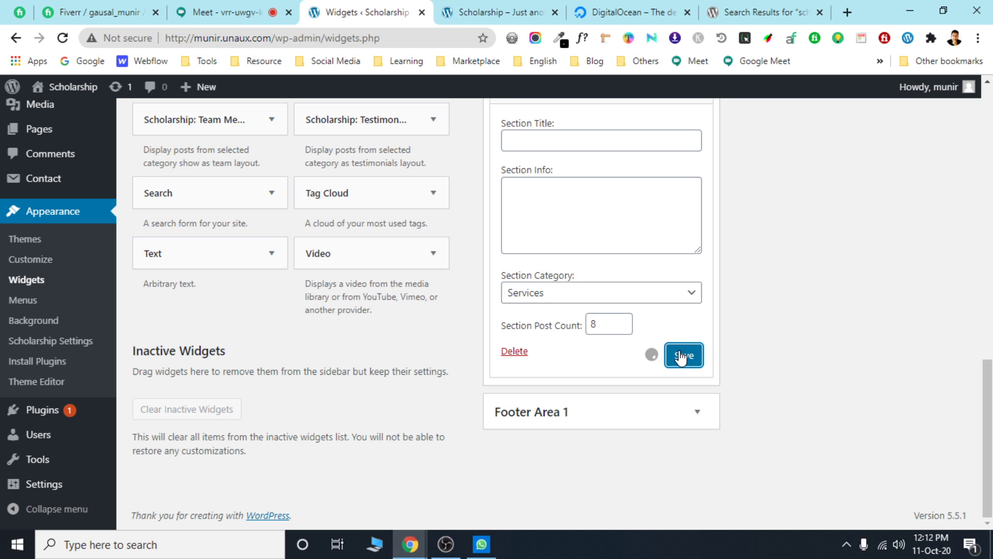
Reload the live front page and examine its sections from slider to footer for the new Services portfolio section.
{"action": "left_click", "coordinate": [497, 12]}
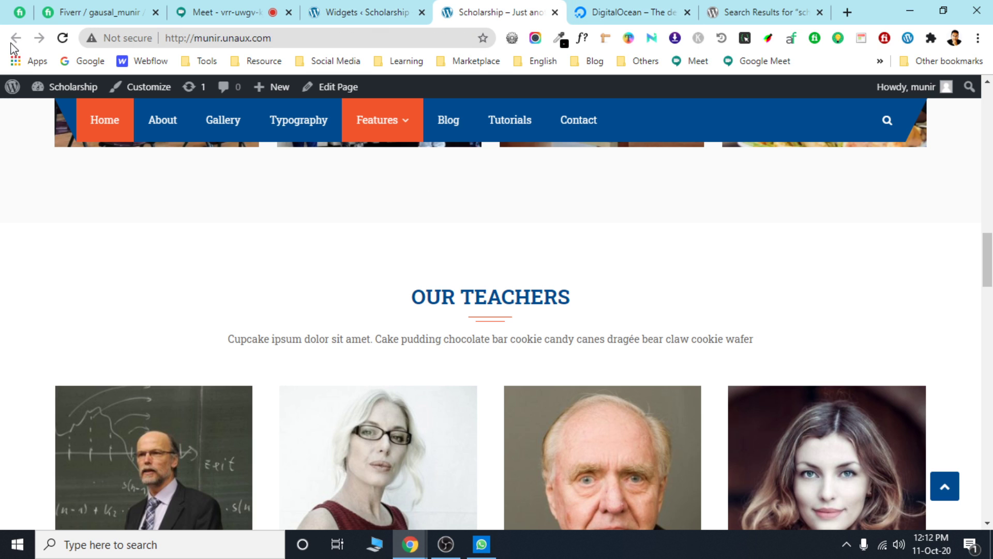
{"action": "left_click", "coordinate": [67, 39]}
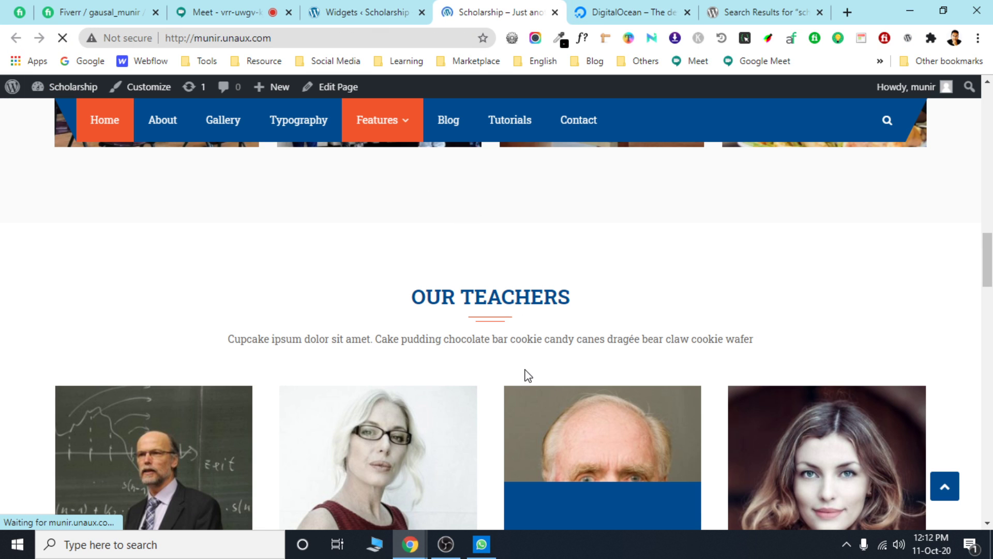
{"action": "scroll", "coordinate": [512, 364], "scroll_direction": "up", "scroll_amount": 15}
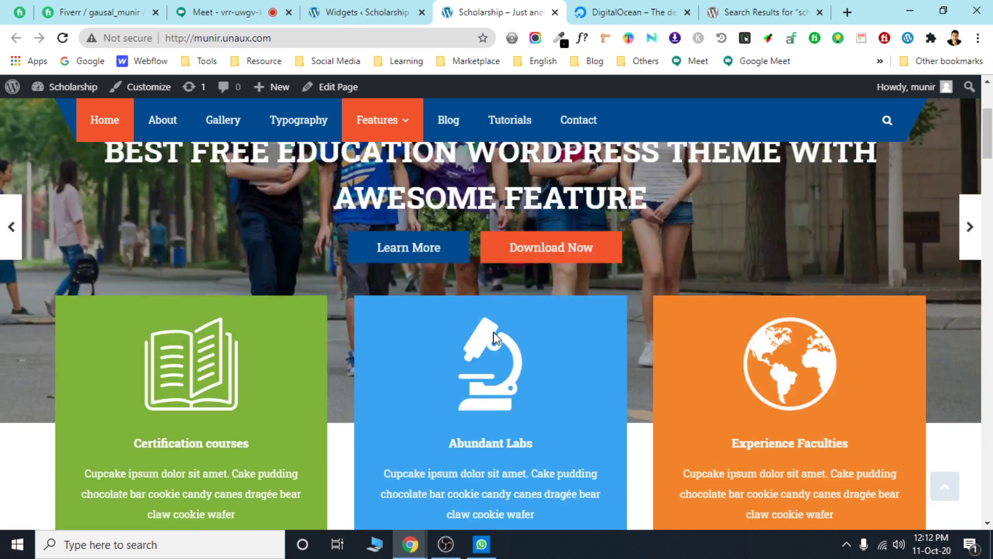
{"action": "scroll", "coordinate": [493, 331], "scroll_direction": "down", "scroll_amount": 20}
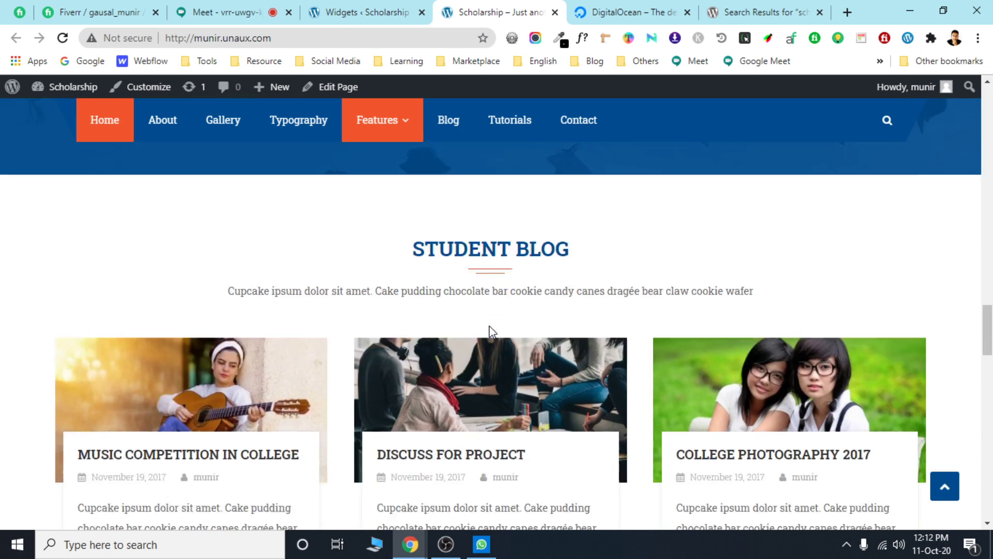
{"action": "scroll", "coordinate": [490, 333], "scroll_direction": "down", "scroll_amount": 10}
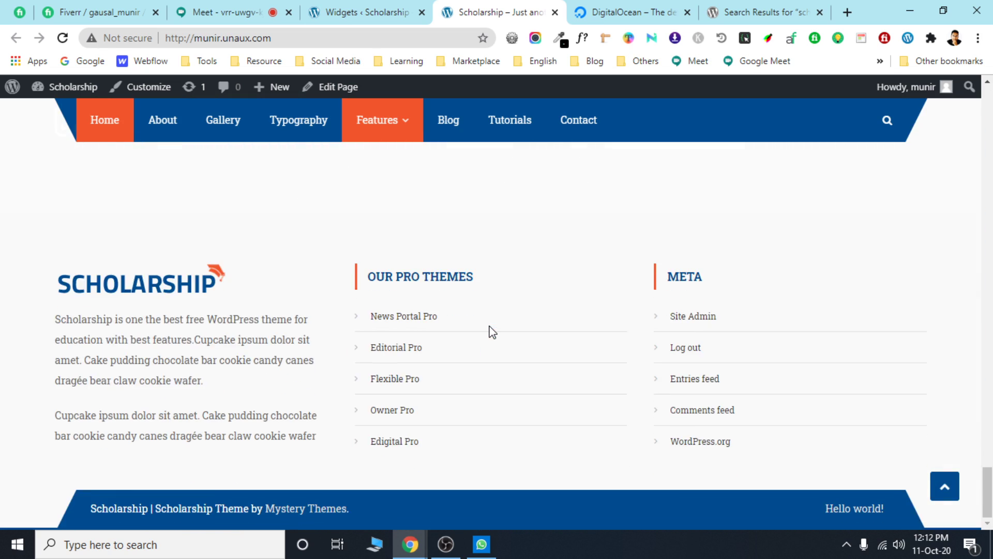
{"action": "scroll", "coordinate": [494, 332], "scroll_direction": "up", "scroll_amount": 6}
{"action": "scroll", "coordinate": [527, 346], "scroll_direction": "up", "scroll_amount": 3}
{"action": "scroll", "coordinate": [561, 361], "scroll_direction": "down", "scroll_amount": 3}
{"action": "scroll", "coordinate": [562, 357], "scroll_direction": "up", "scroll_amount": 10}
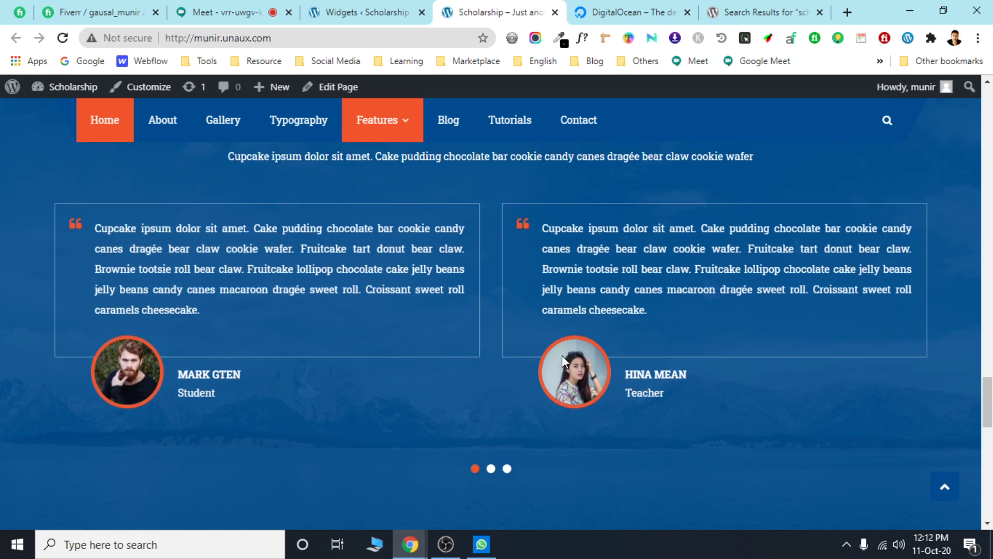
{"action": "scroll", "coordinate": [520, 176], "scroll_direction": "up", "scroll_amount": 15}
{"action": "scroll", "coordinate": [512, 238], "scroll_direction": "down", "scroll_amount": 4}
{"action": "scroll", "coordinate": [507, 299], "scroll_direction": "down", "scroll_amount": 12}
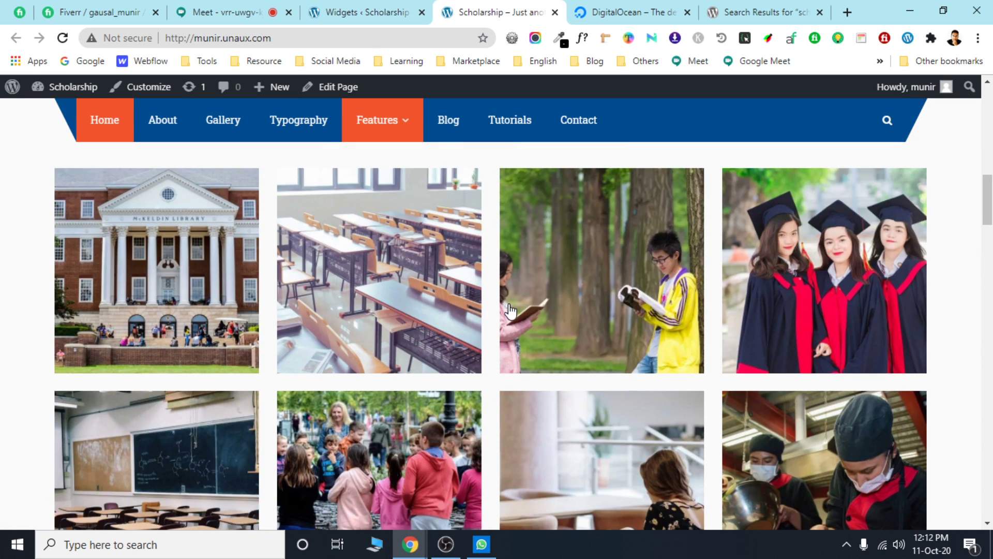
{"action": "scroll", "coordinate": [510, 311], "scroll_direction": "down", "scroll_amount": 20}
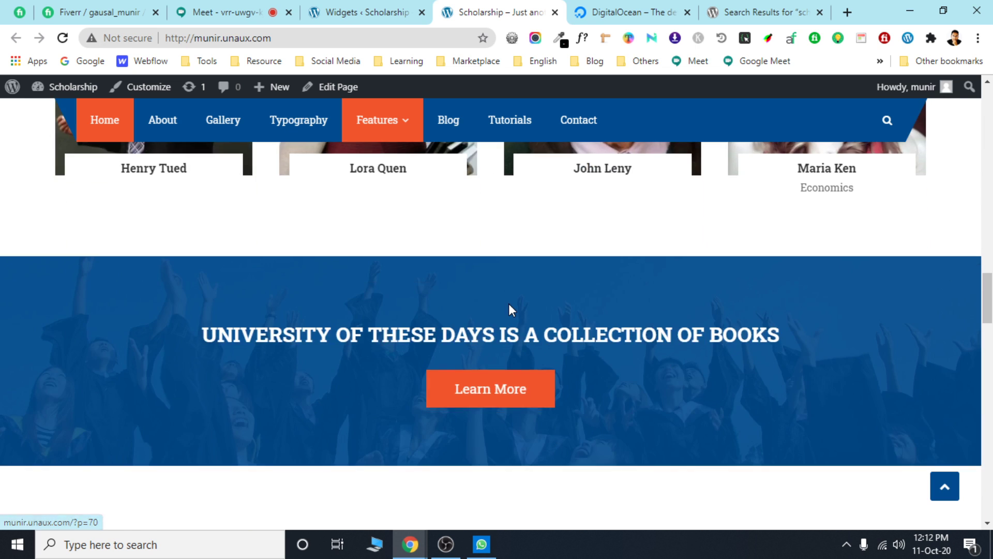
Examine the Services portfolio section between the Our Partners logos and the footer on the live front page.
{"action": "scroll", "coordinate": [510, 310], "scroll_direction": "down", "scroll_amount": 10}
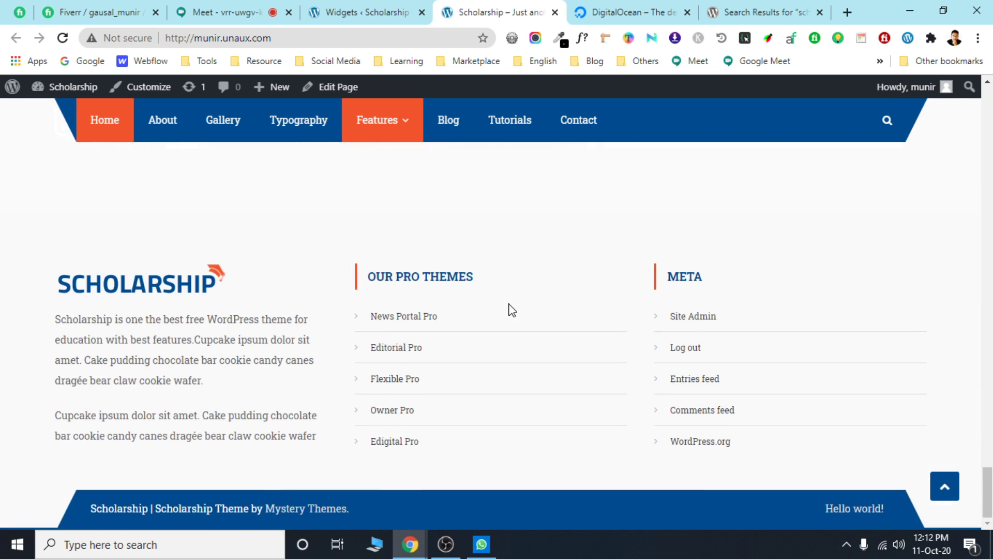
{"action": "scroll", "coordinate": [512, 309], "scroll_direction": "up", "scroll_amount": 8}
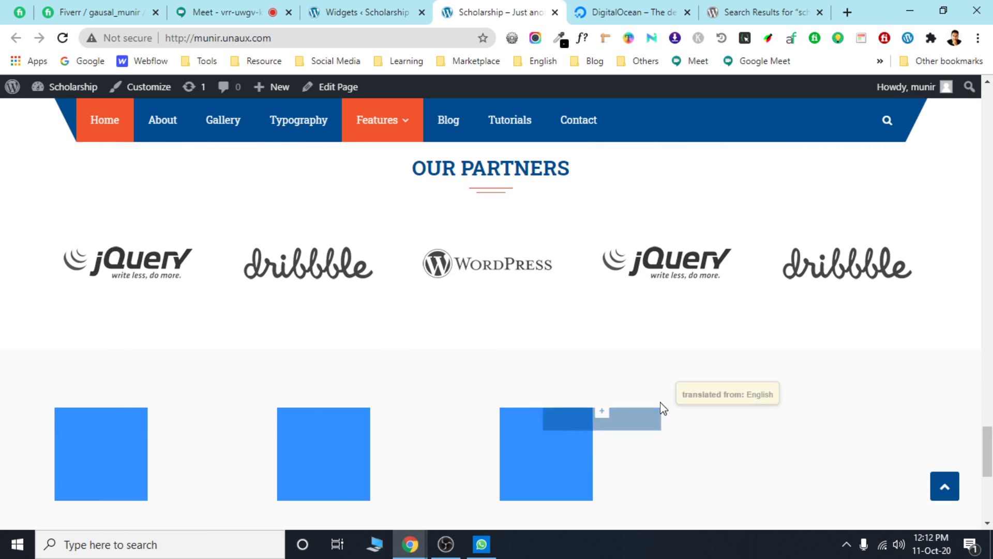
{"action": "scroll", "coordinate": [576, 404], "scroll_direction": "down", "scroll_amount": 3}
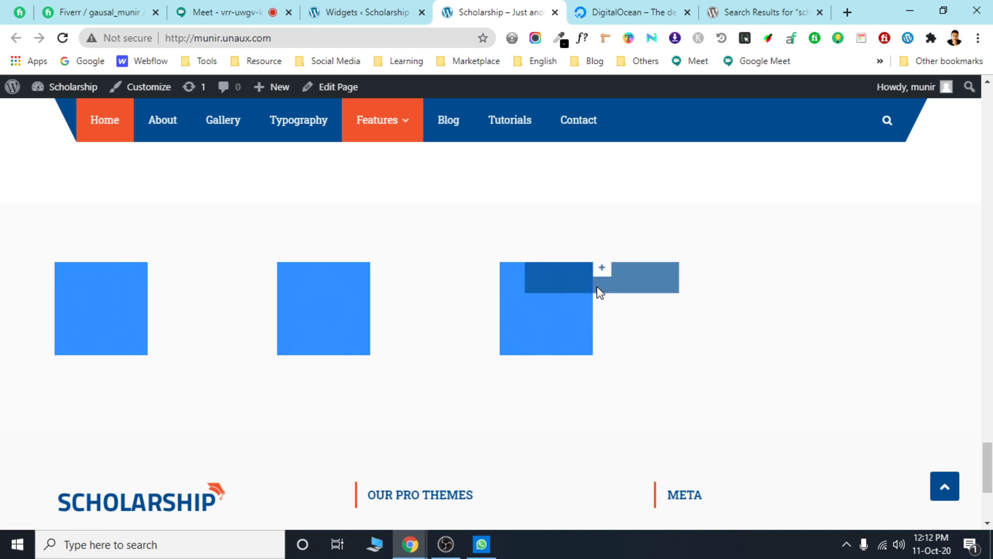
{"action": "scroll", "coordinate": [589, 310], "scroll_direction": "up", "scroll_amount": 2}
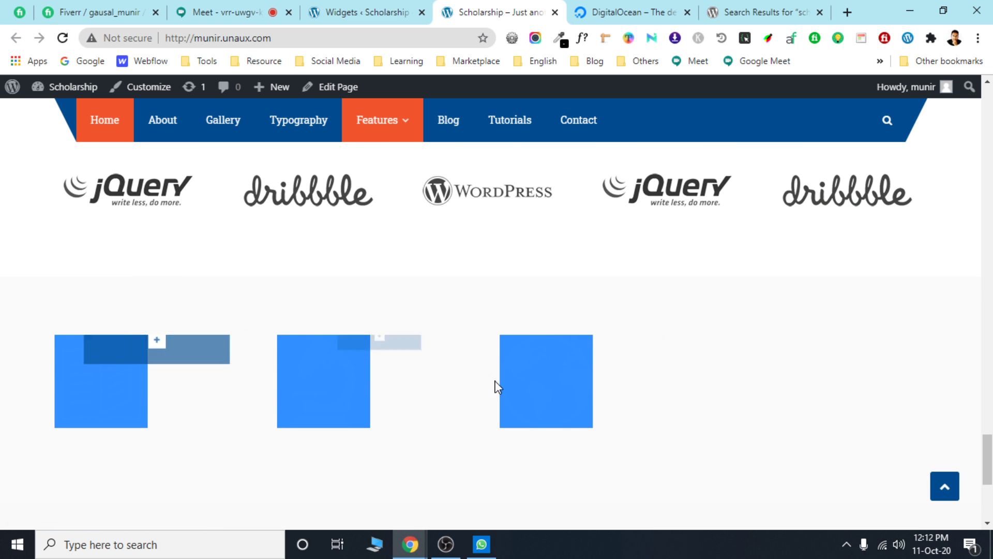
{"action": "scroll", "coordinate": [467, 228], "scroll_direction": "down", "scroll_amount": 4}
{"action": "scroll", "coordinate": [517, 279], "scroll_direction": "up", "scroll_amount": 3}
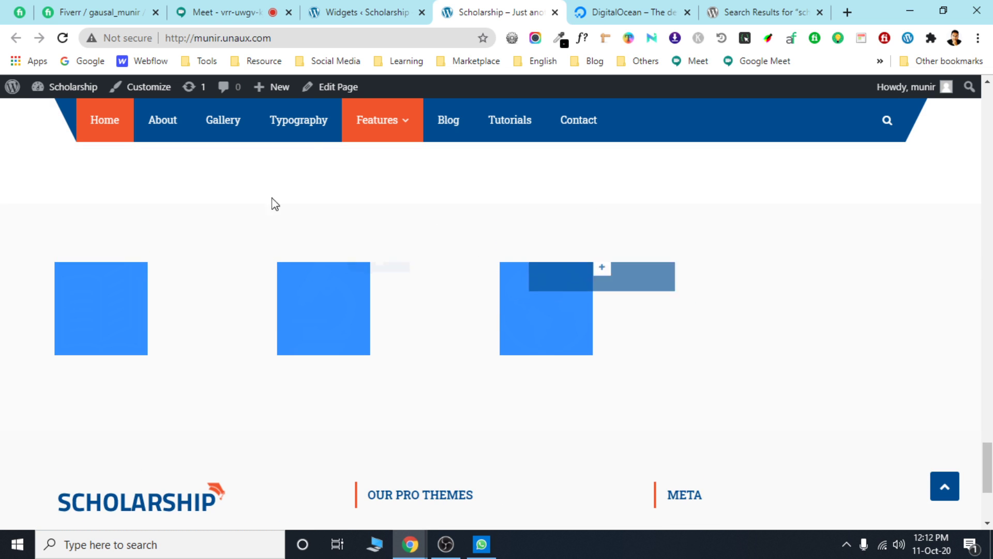
Review the added Scholarship: Portfolio widget's settings on the Widgets page and check the Google Meet call.
{"action": "left_click", "coordinate": [353, 9]}
{"action": "scroll", "coordinate": [628, 331], "scroll_direction": "up", "scroll_amount": 1}
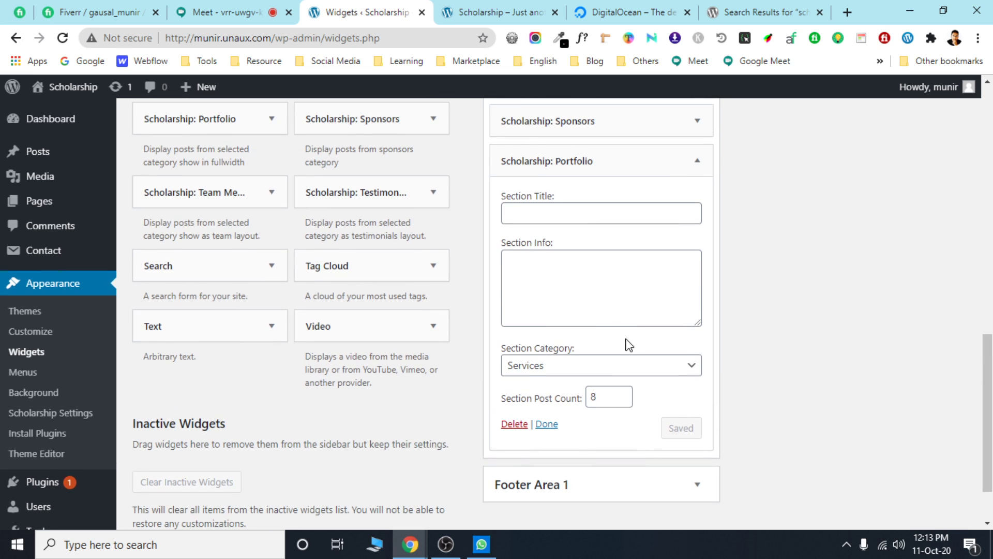
{"action": "left_click", "coordinate": [547, 424]}
{"action": "left_click", "coordinate": [623, 163]}
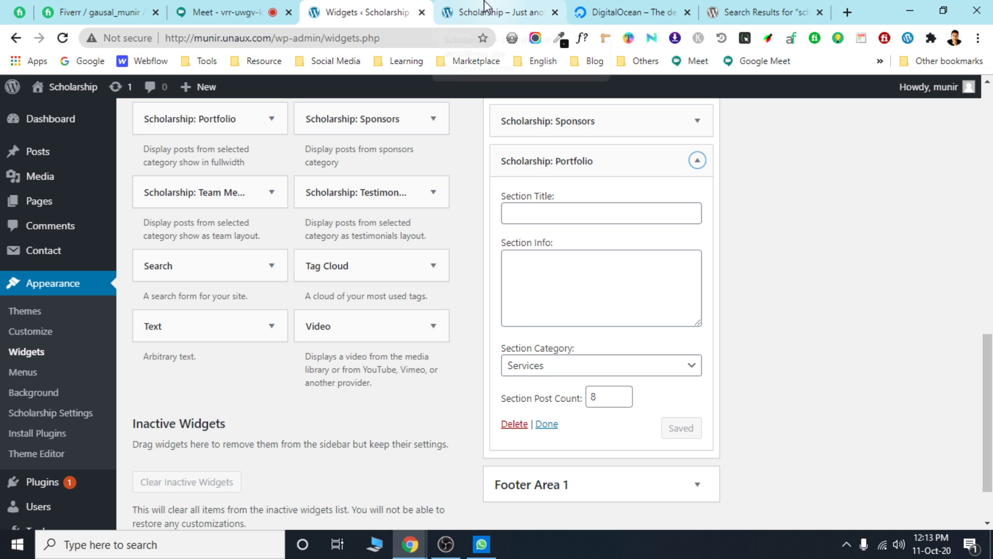
{"action": "left_click", "coordinate": [228, 12]}
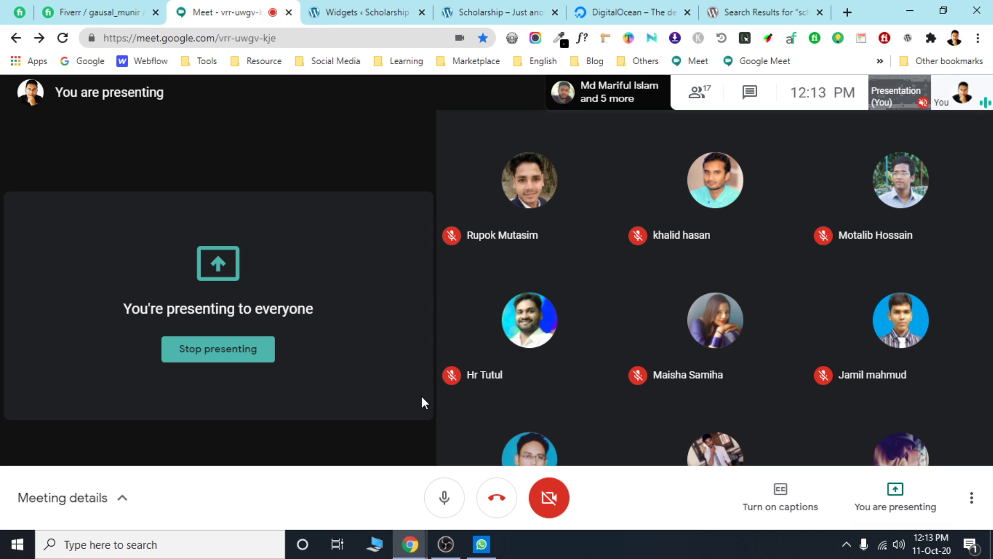
Return to the live front page and inspect the overlays on the three Services portfolio items.
{"action": "left_click", "coordinate": [498, 8]}
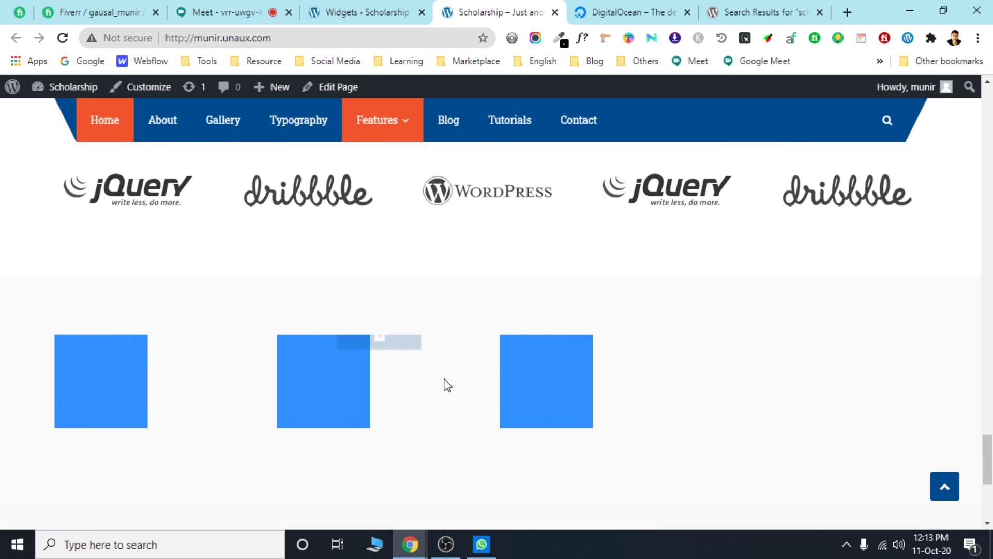
{"action": "mouse_move", "coordinate": [148, 372]}
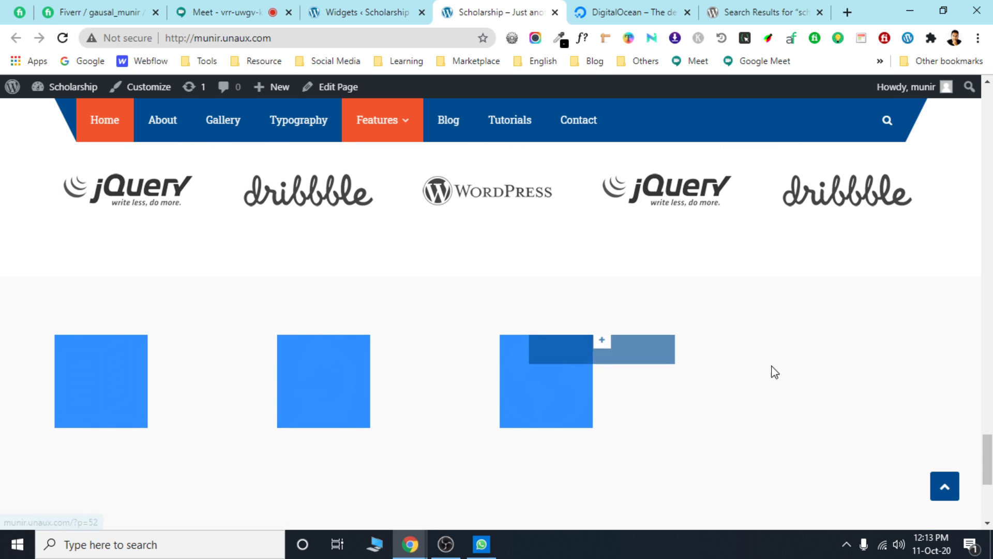
{"action": "mouse_move", "coordinate": [130, 351]}
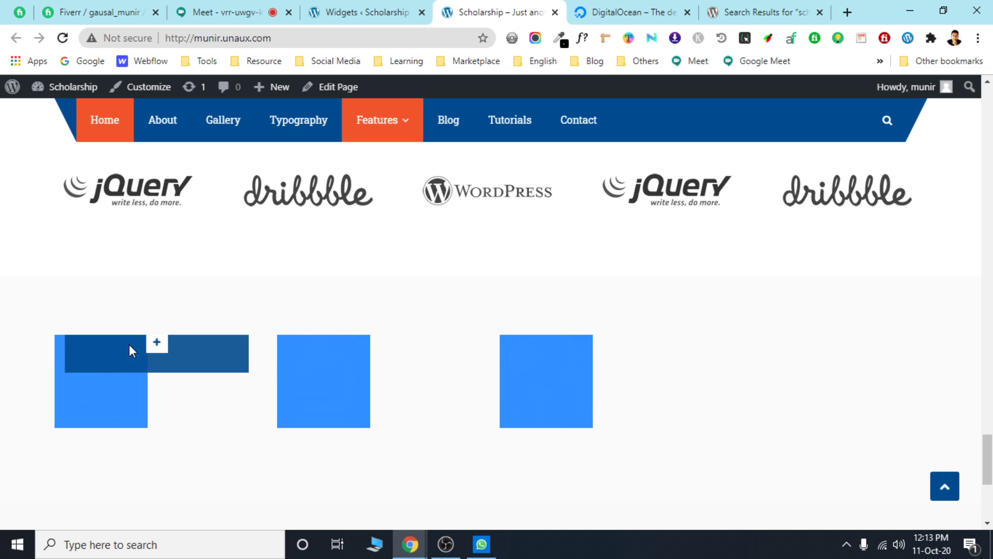
{"action": "mouse_move", "coordinate": [326, 366]}
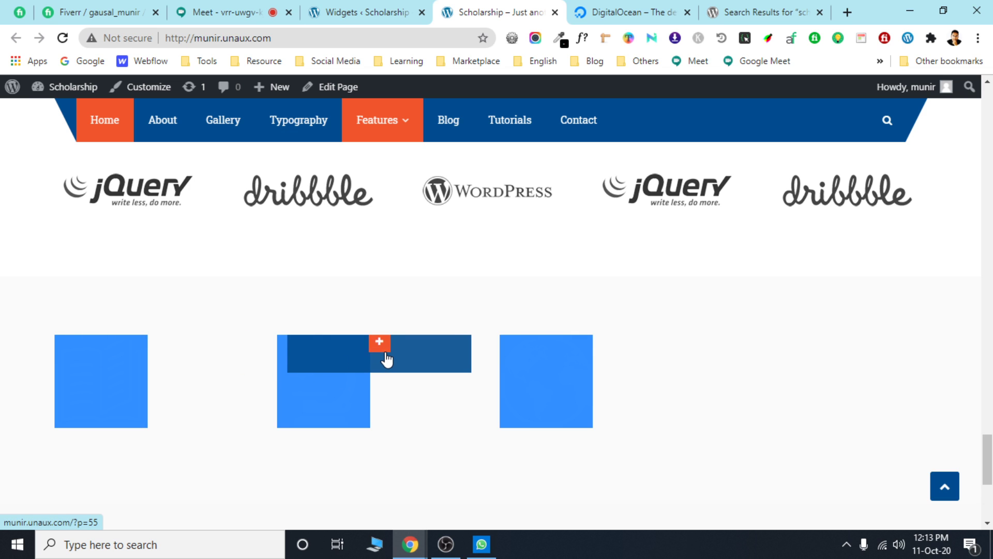
{"action": "mouse_move", "coordinate": [579, 357]}
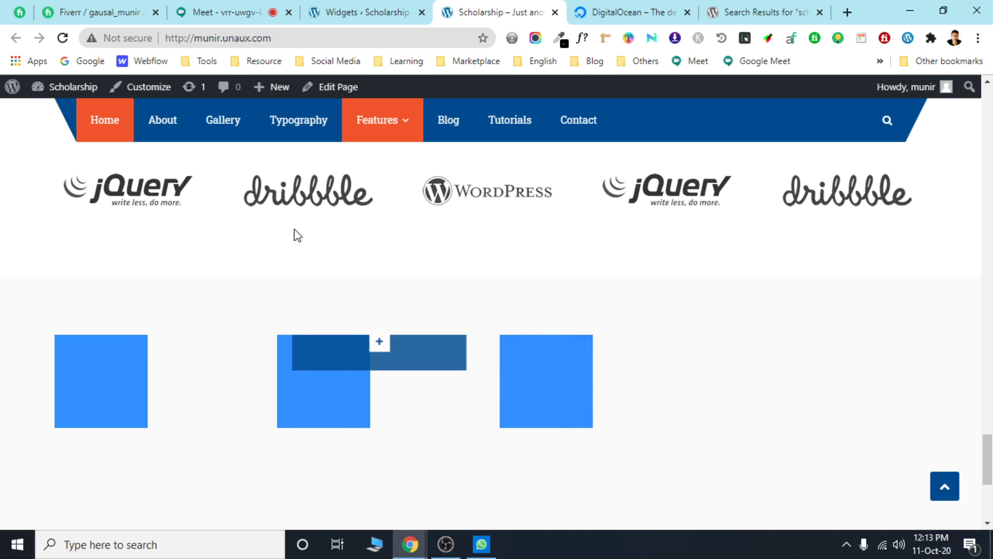
Return to the Widgets page, collapse the added Scholarship: Portfolio widget, and review its place in the Homepage Section Area.
{"action": "left_click", "coordinate": [362, 11]}
{"action": "scroll", "coordinate": [659, 423], "scroll_direction": "up", "scroll_amount": 3}
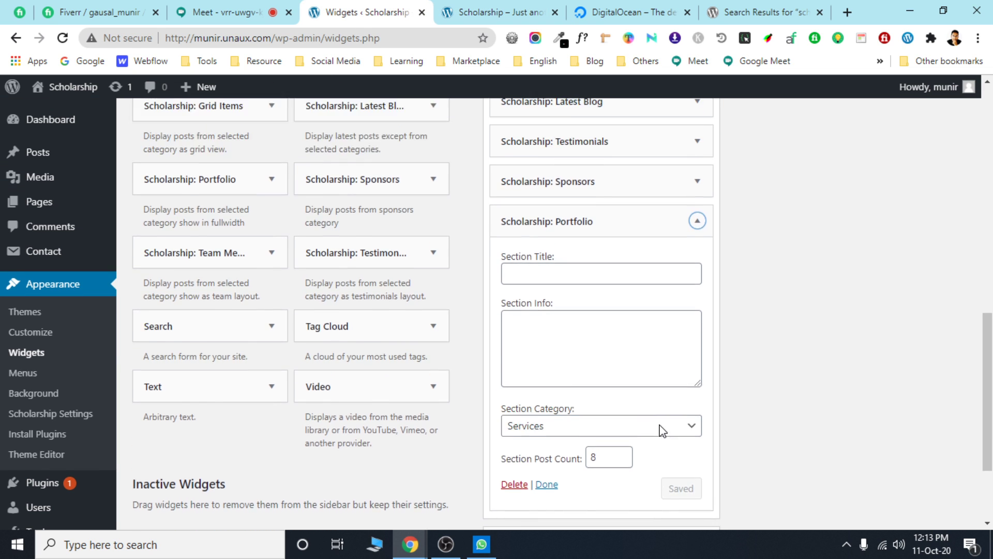
{"action": "left_click", "coordinate": [697, 306]}
{"action": "scroll", "coordinate": [650, 192], "scroll_direction": "up", "scroll_amount": 2}
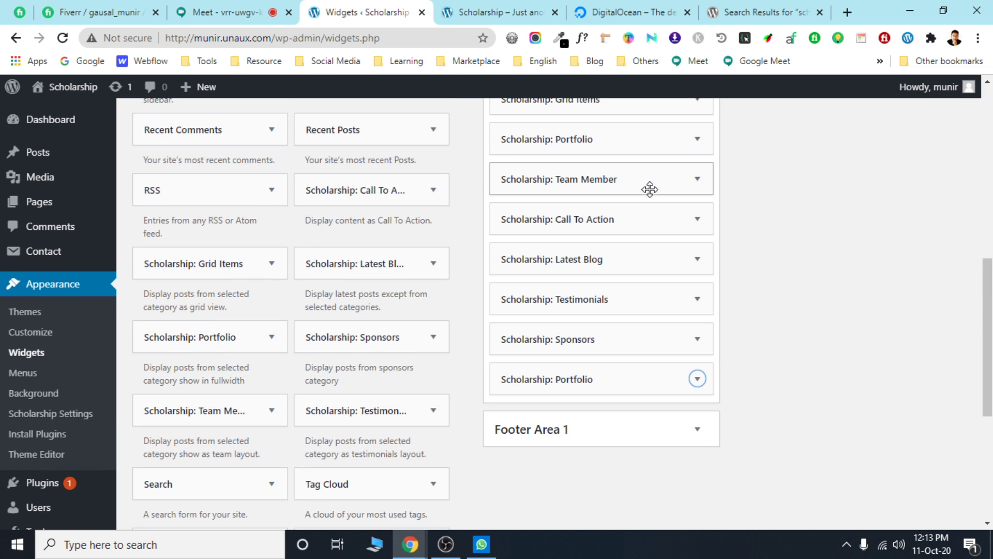
{"action": "left_click", "coordinate": [698, 379]}
{"action": "left_click", "coordinate": [698, 378]}
Compare the Our Partners and Services portfolio sections on the live front page, and check in on the Google Meet call.
{"action": "key", "text": "ctrl+Tab"}
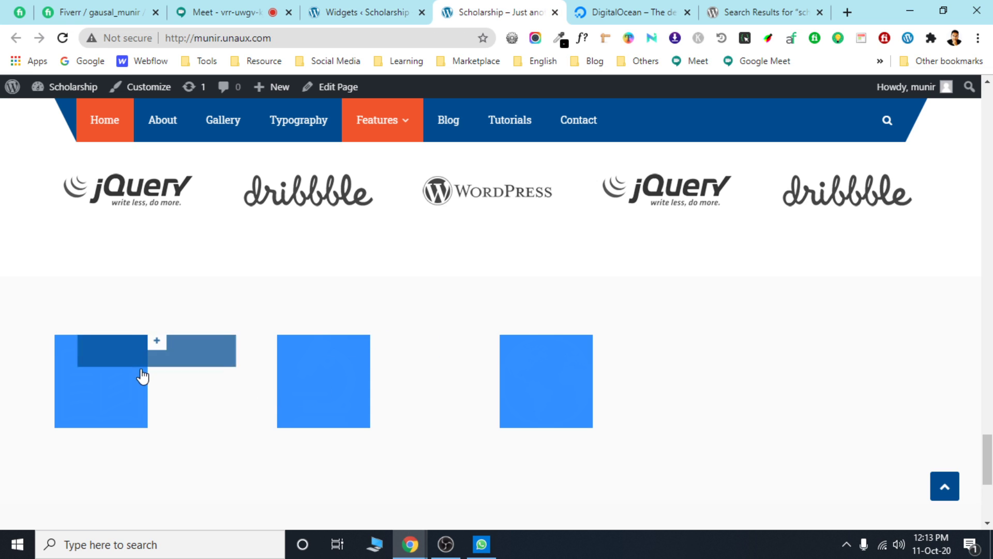
{"action": "scroll", "coordinate": [776, 375], "scroll_direction": "up", "scroll_amount": 3}
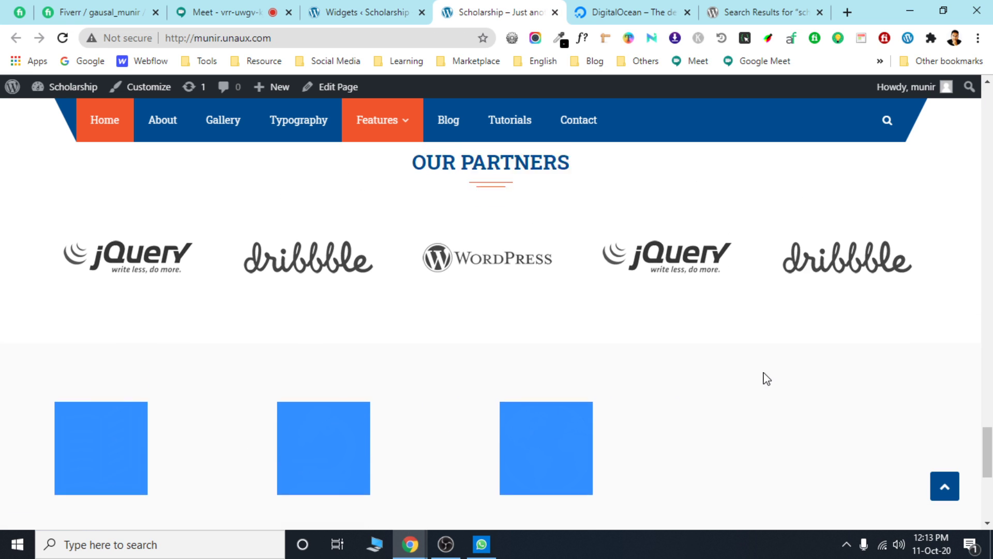
{"action": "scroll", "coordinate": [626, 434], "scroll_direction": "down", "scroll_amount": 4}
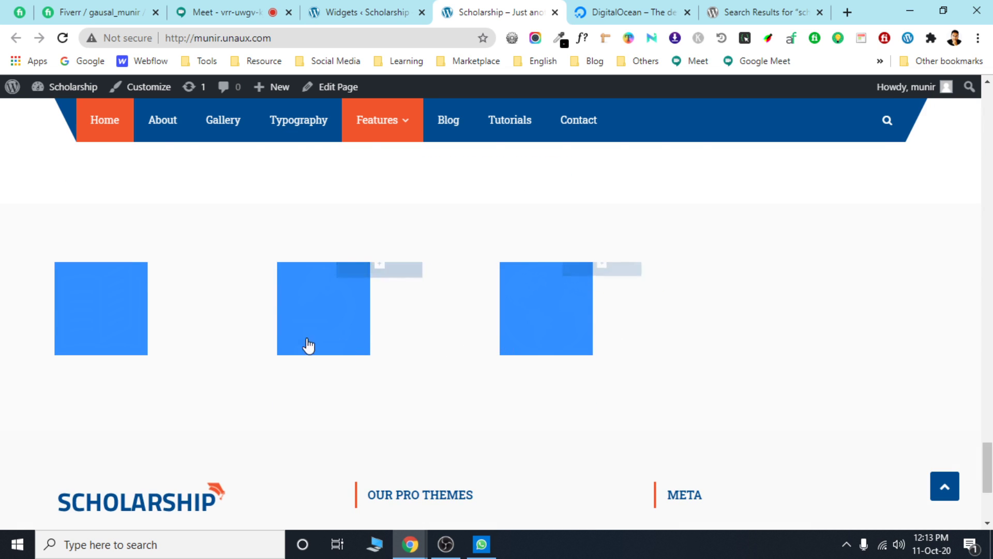
{"action": "left_click", "coordinate": [405, 11]}
{"action": "left_click", "coordinate": [269, 11]}
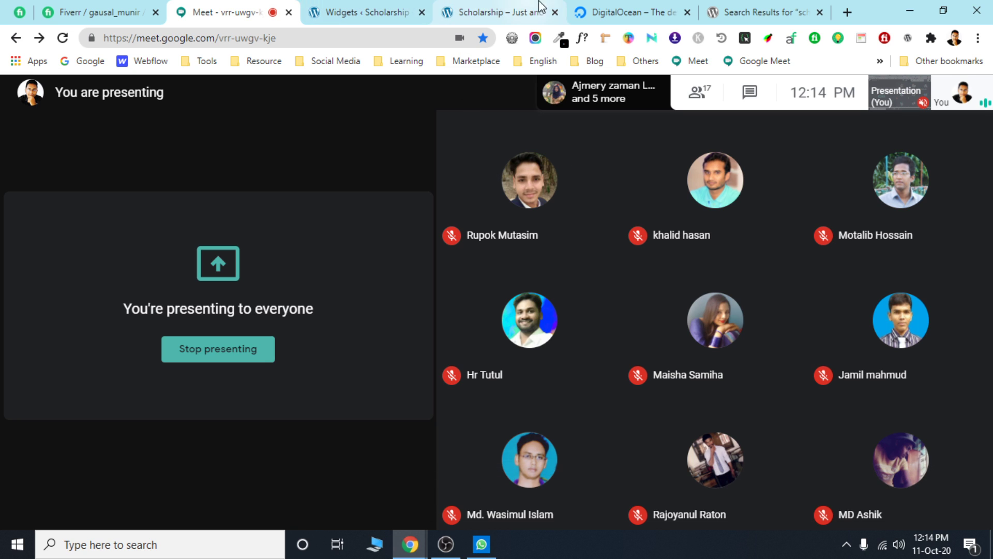
Go back to the live front page and review it from the Services portfolio section up to the header menu and slider.
{"action": "left_click", "coordinate": [532, 12]}
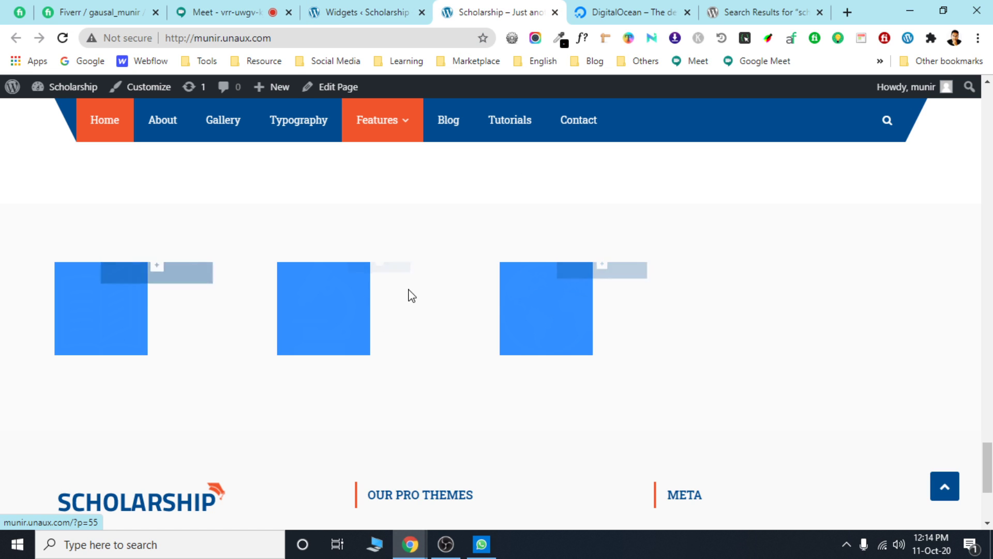
{"action": "scroll", "coordinate": [684, 307], "scroll_direction": "up", "scroll_amount": 4}
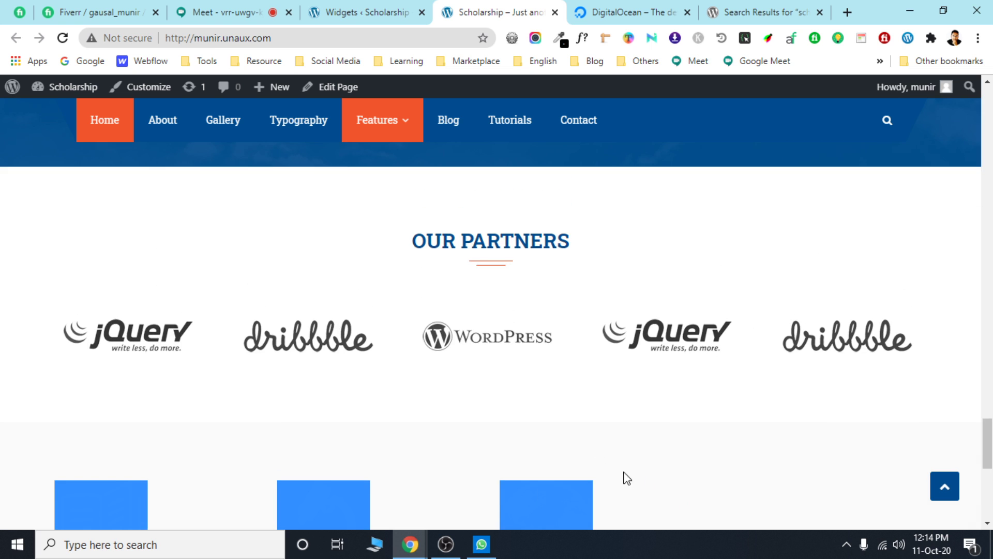
{"action": "scroll", "coordinate": [631, 465], "scroll_direction": "down", "scroll_amount": 3}
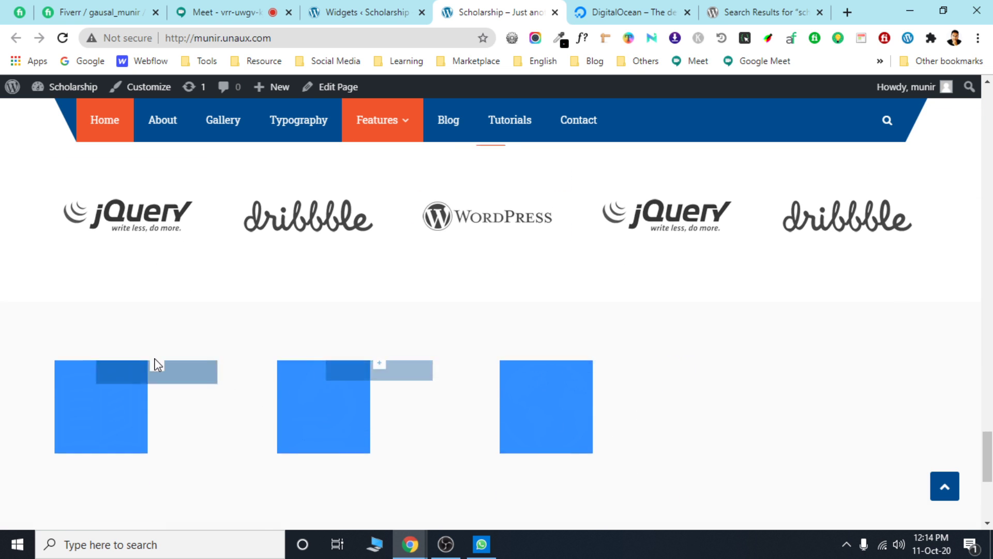
{"action": "scroll", "coordinate": [207, 362], "scroll_direction": "up", "scroll_amount": 2}
{"action": "scroll", "coordinate": [386, 352], "scroll_direction": "up", "scroll_amount": 20}
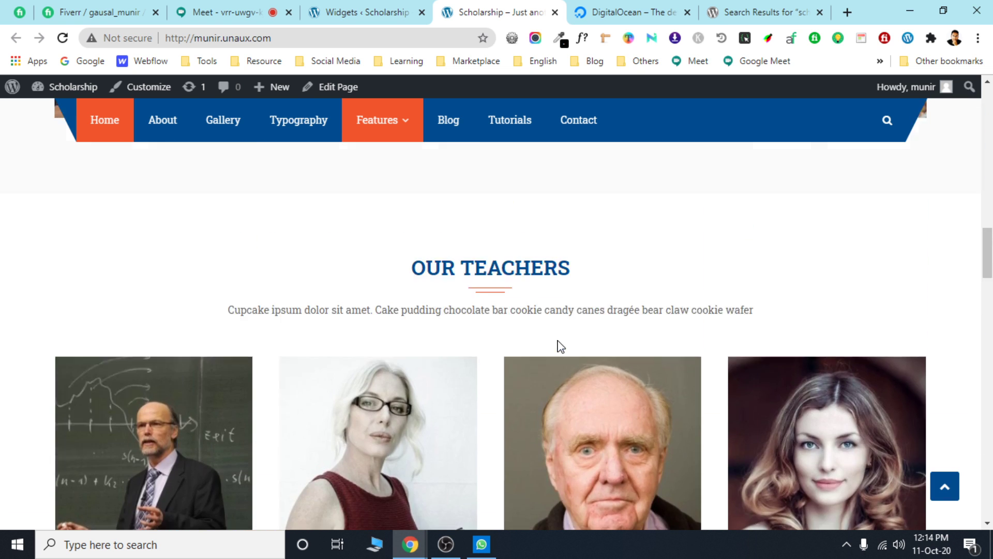
{"action": "scroll", "coordinate": [556, 344], "scroll_direction": "up", "scroll_amount": 15}
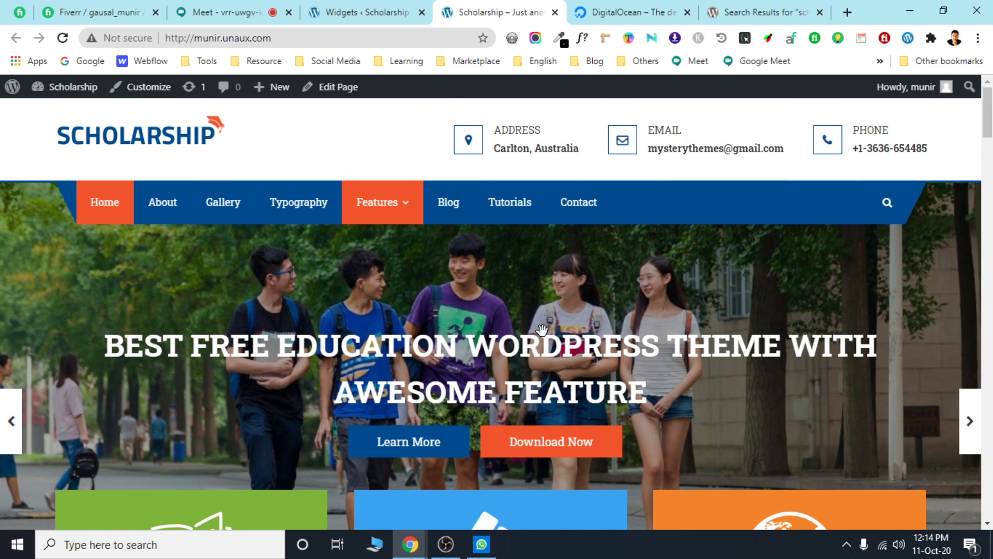
{"action": "mouse_move", "coordinate": [384, 217]}
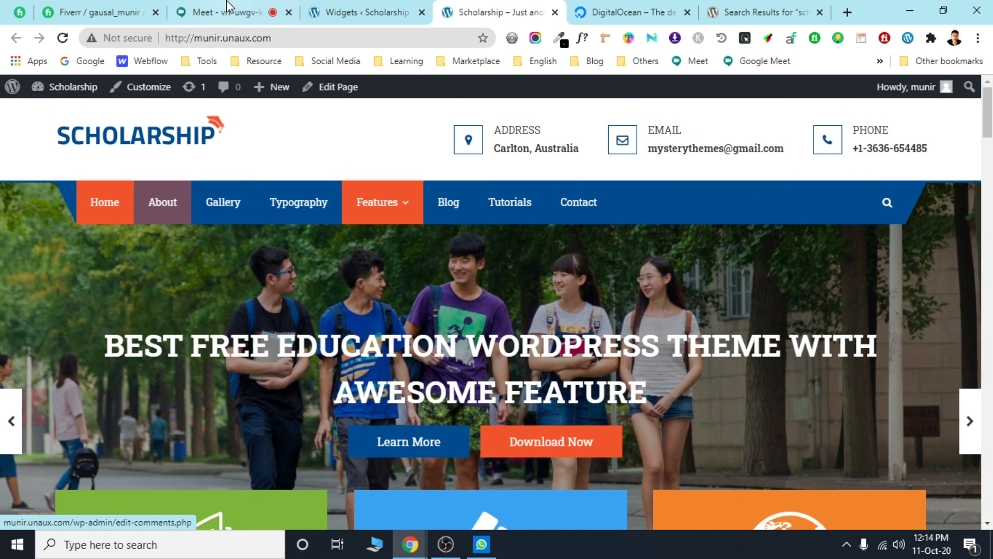
Check the Google Meet call and return to the live front page to view the three feature boxes below the slider.
{"action": "left_click", "coordinate": [226, 8]}
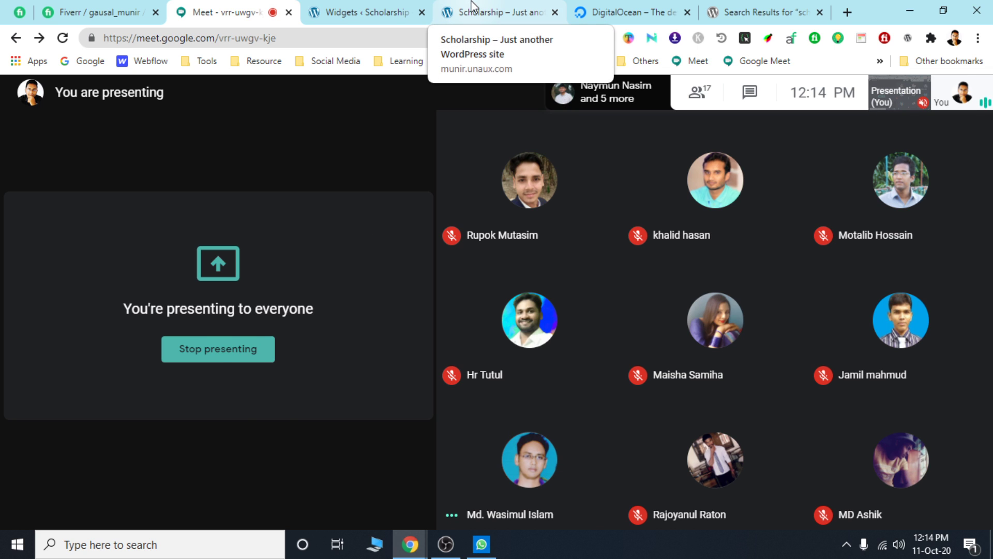
{"action": "left_click", "coordinate": [474, 7]}
{"action": "scroll", "coordinate": [488, 267], "scroll_direction": "down", "scroll_amount": 7}
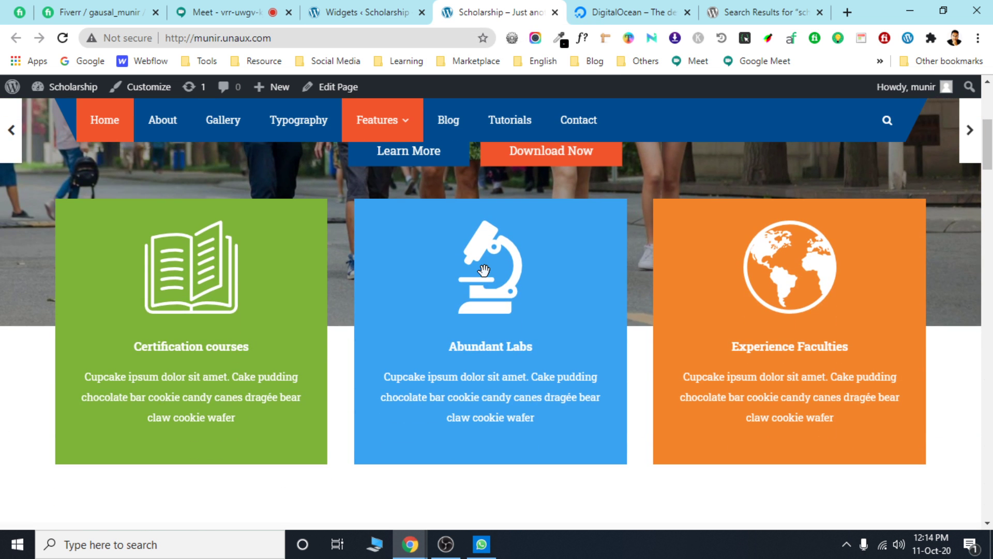